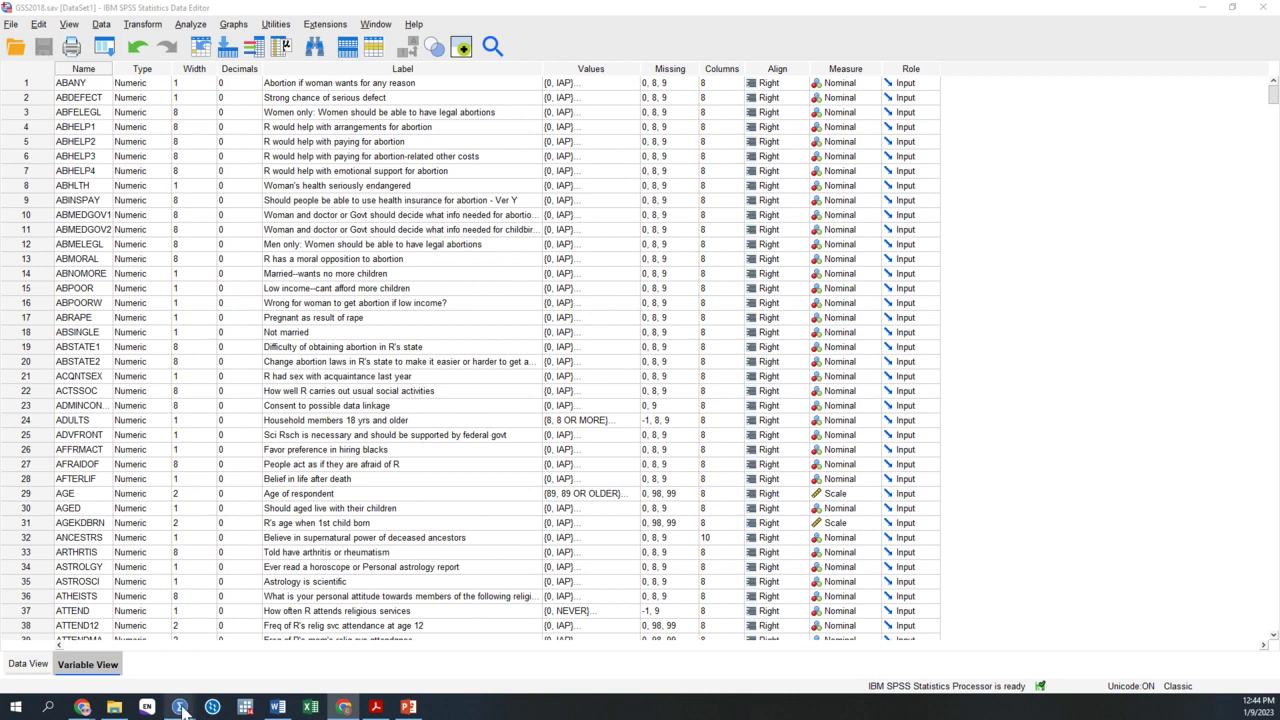
Keep ABANY's measurement level set to Nominal
mouse_move(180, 705)
mouse_move(1273, 97)
mouse_down()
mouse_move(1274, 606)
mouse_move(1273, 87)
mouse_up()
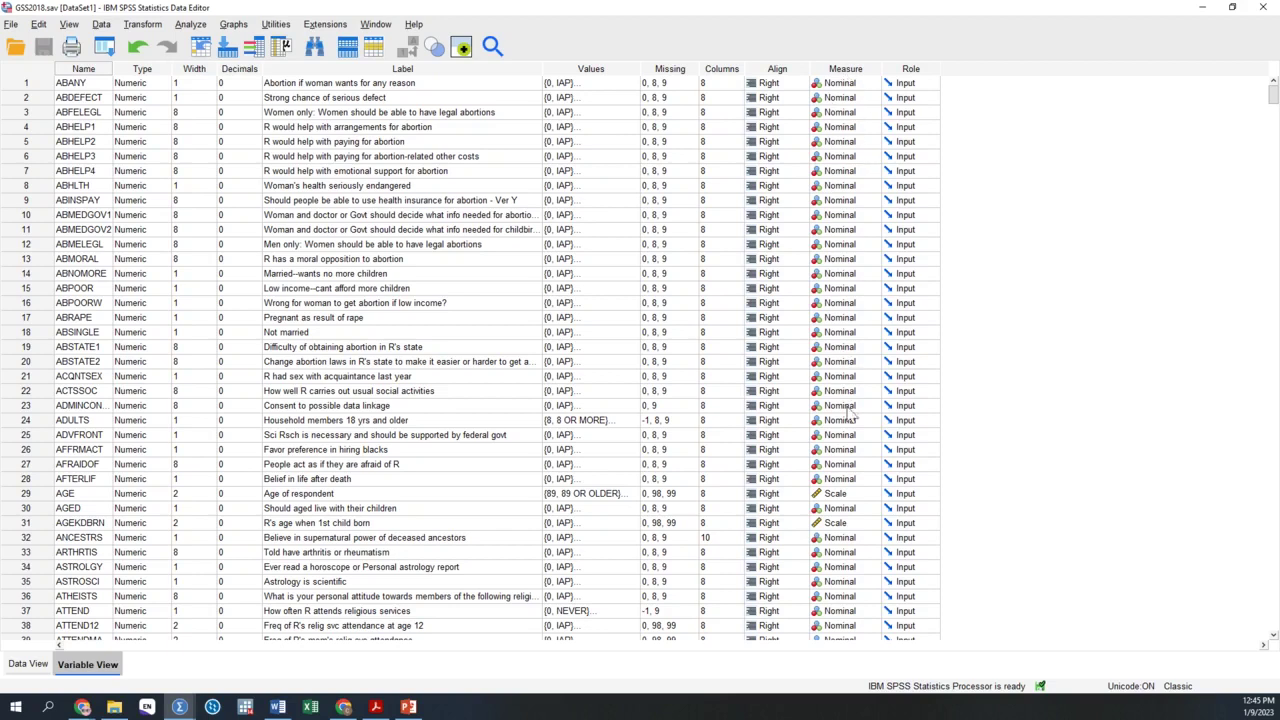
click(873, 85)
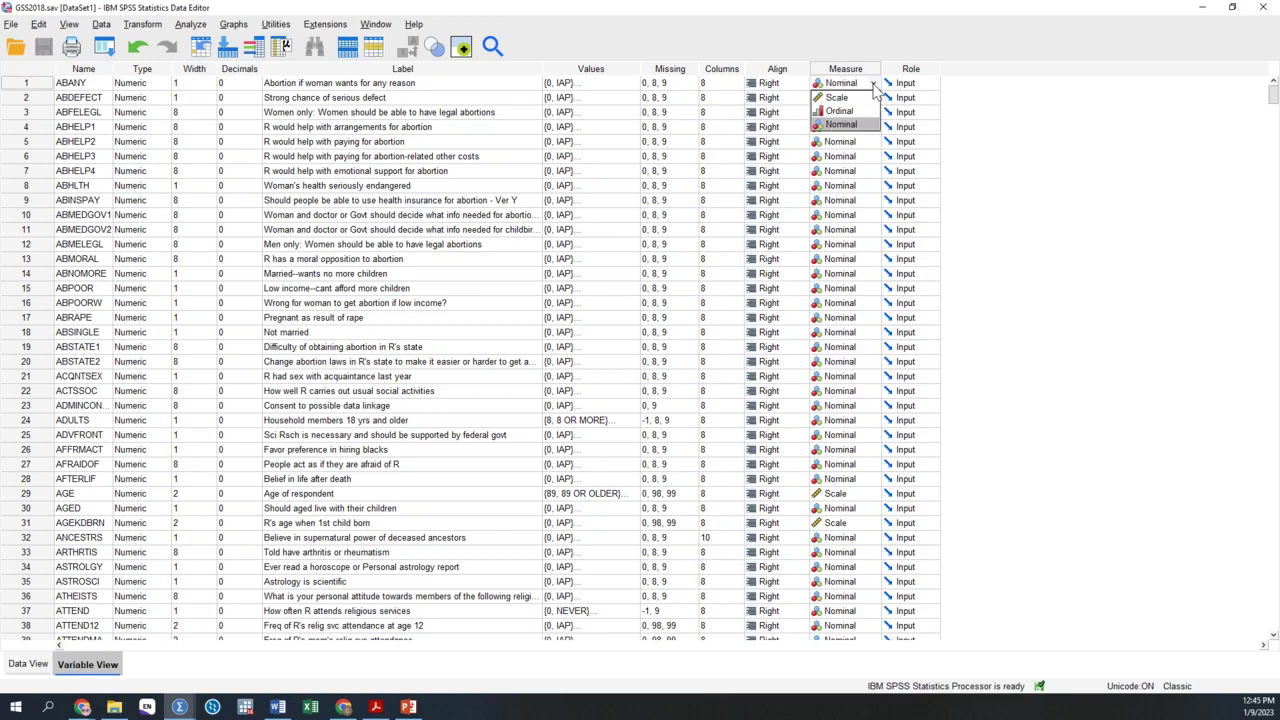
click(858, 125)
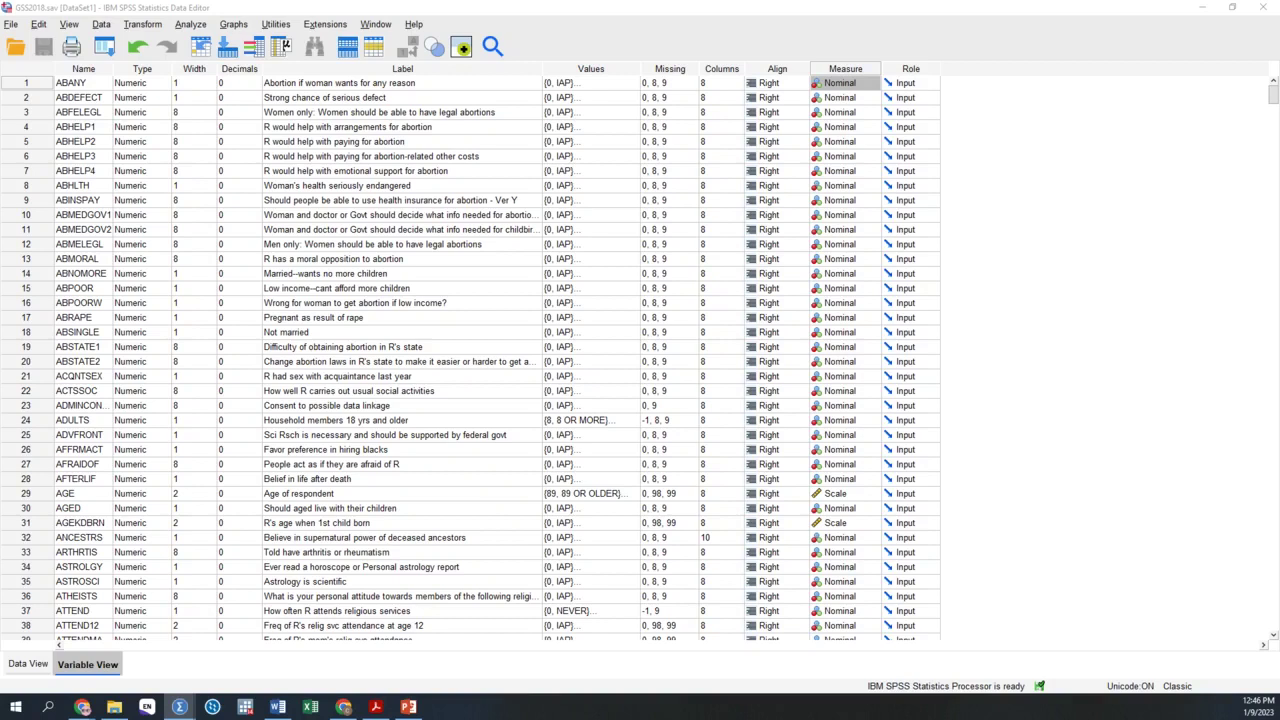
Open the Crosstabs dialog from Analyze > Descriptive Statistics
click(194, 28)
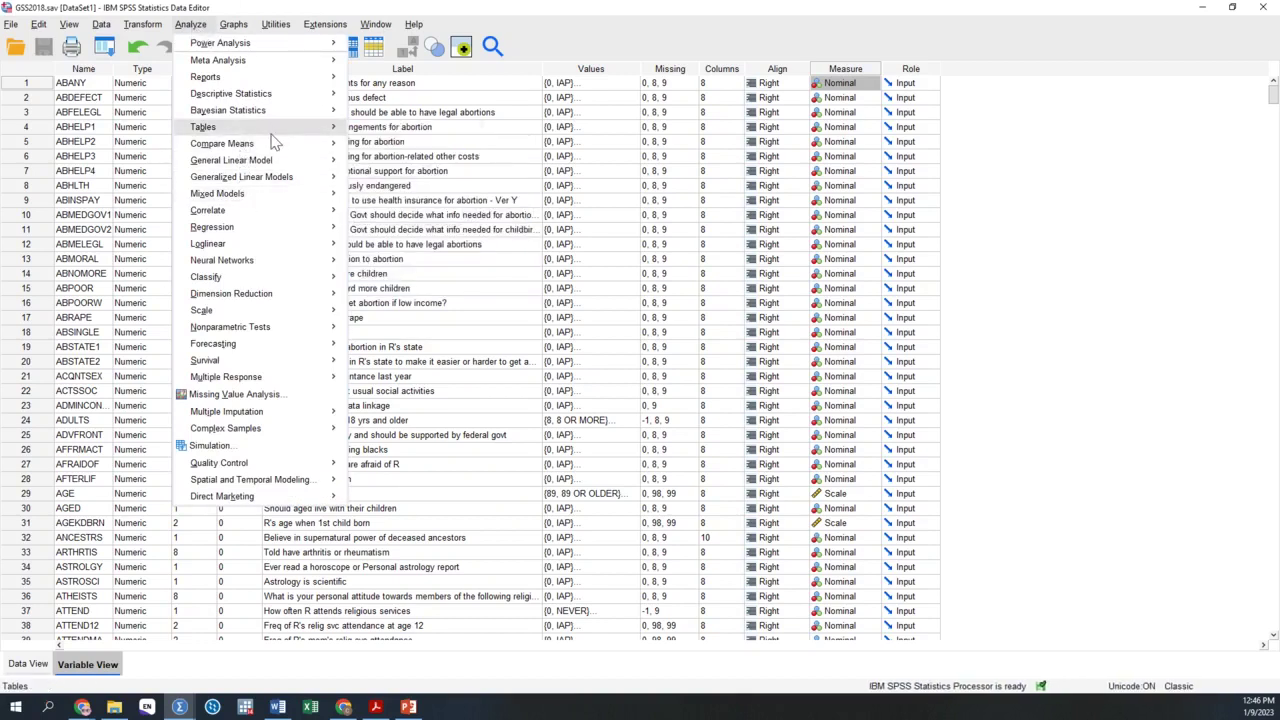
mouse_move(284, 96)
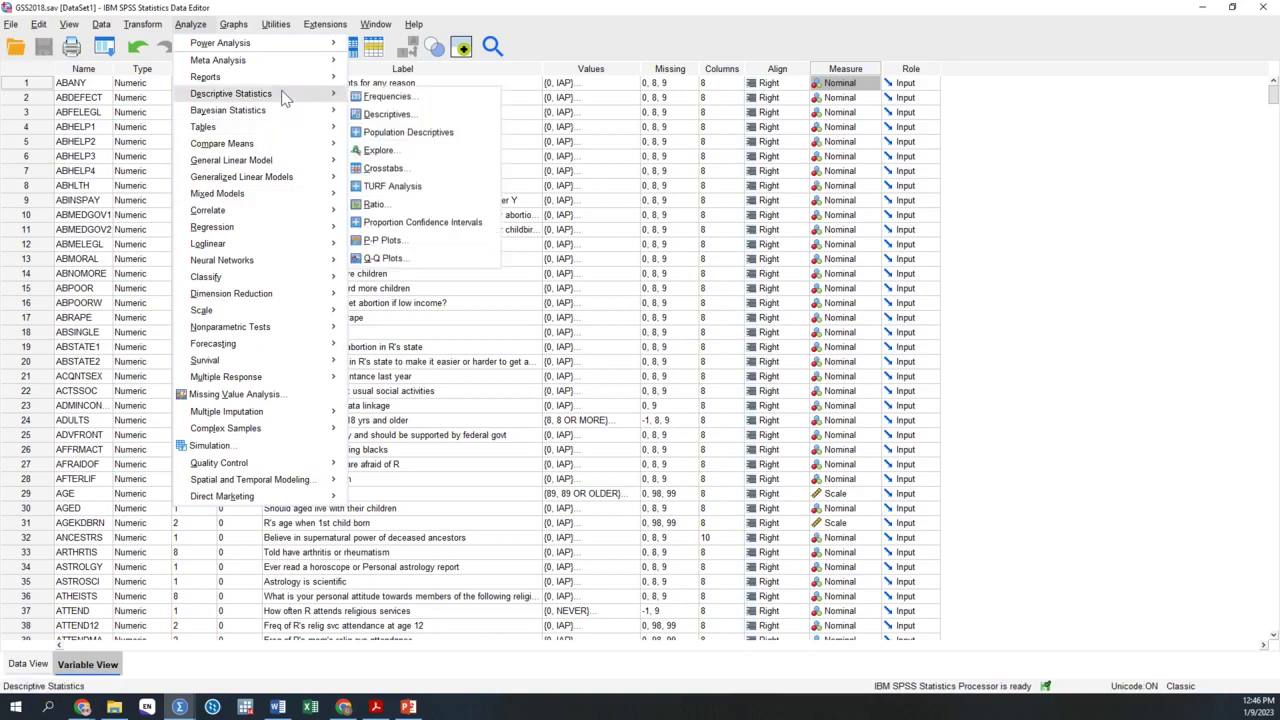
click(390, 170)
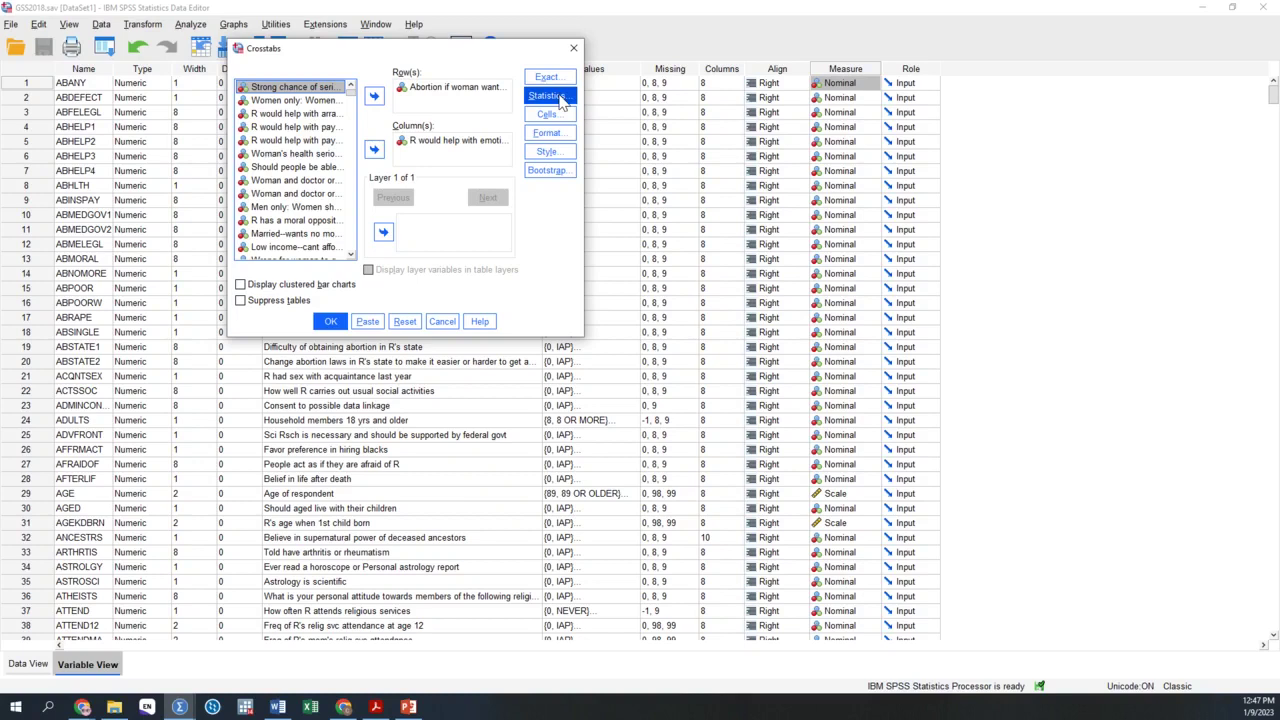
click(559, 97)
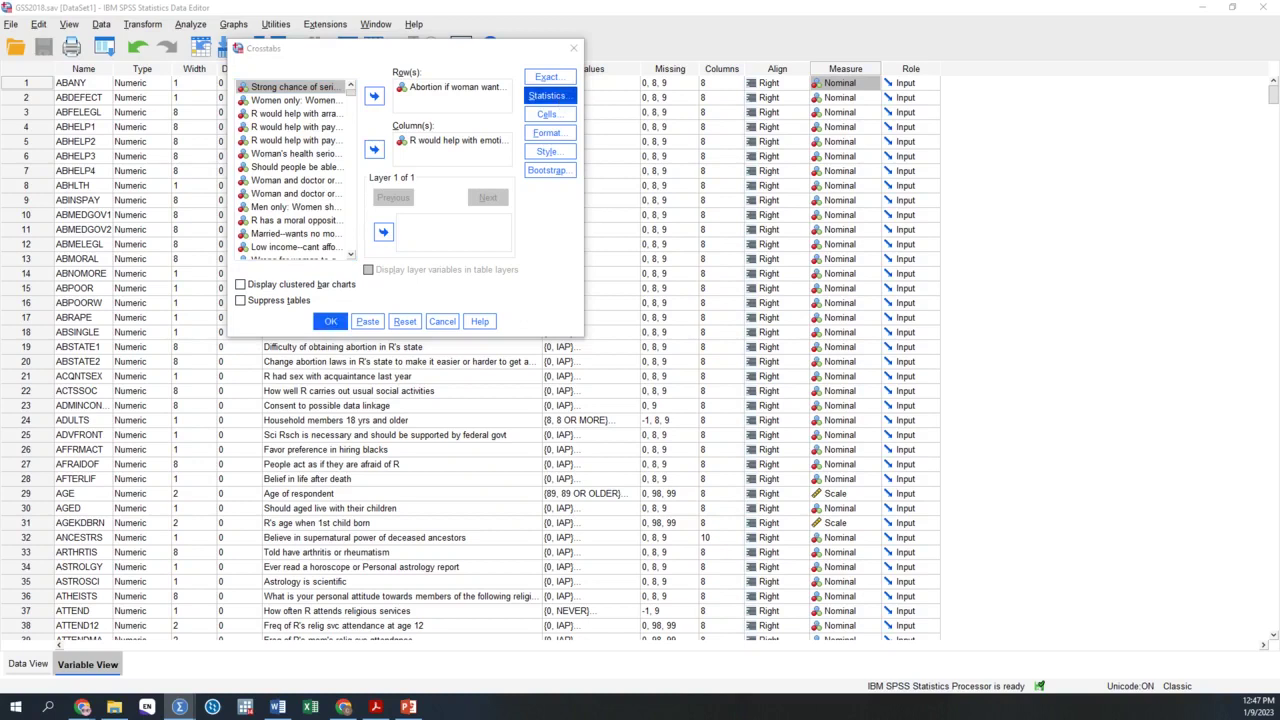
Set ABANY as the row variable and ABHELP4 as the column variable
drag(556, 52, 640, 63)
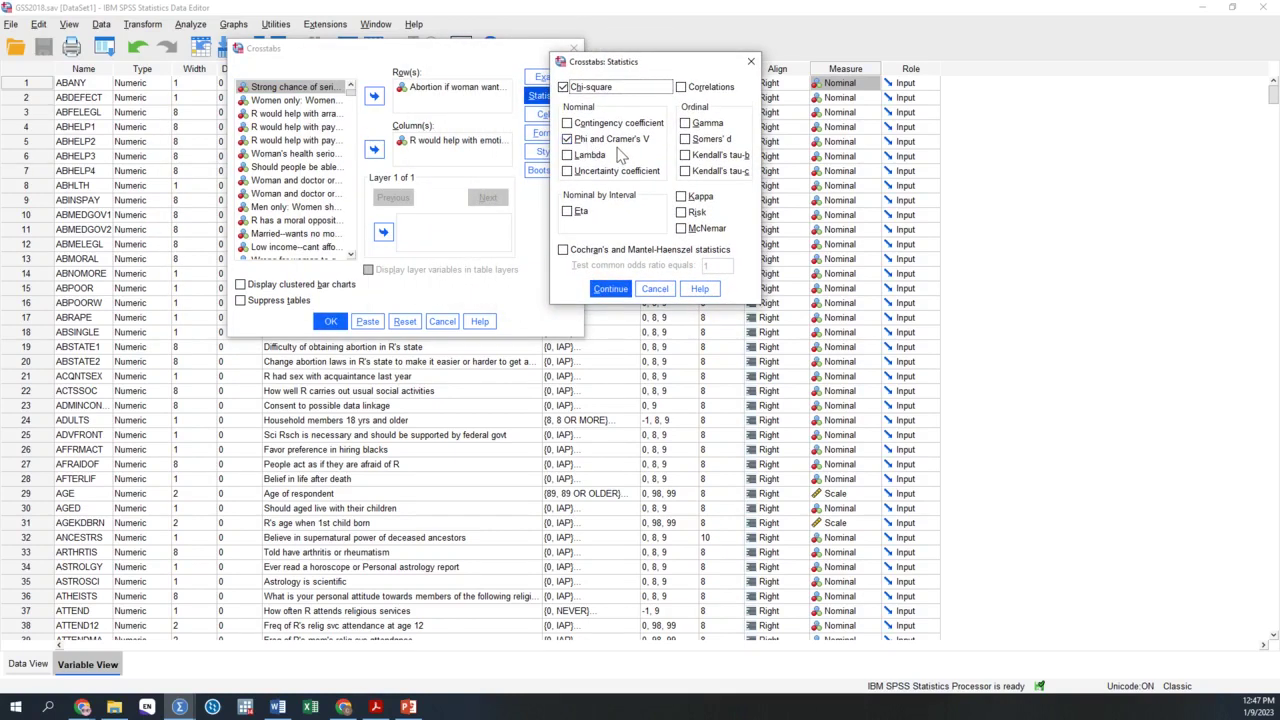
click(751, 61)
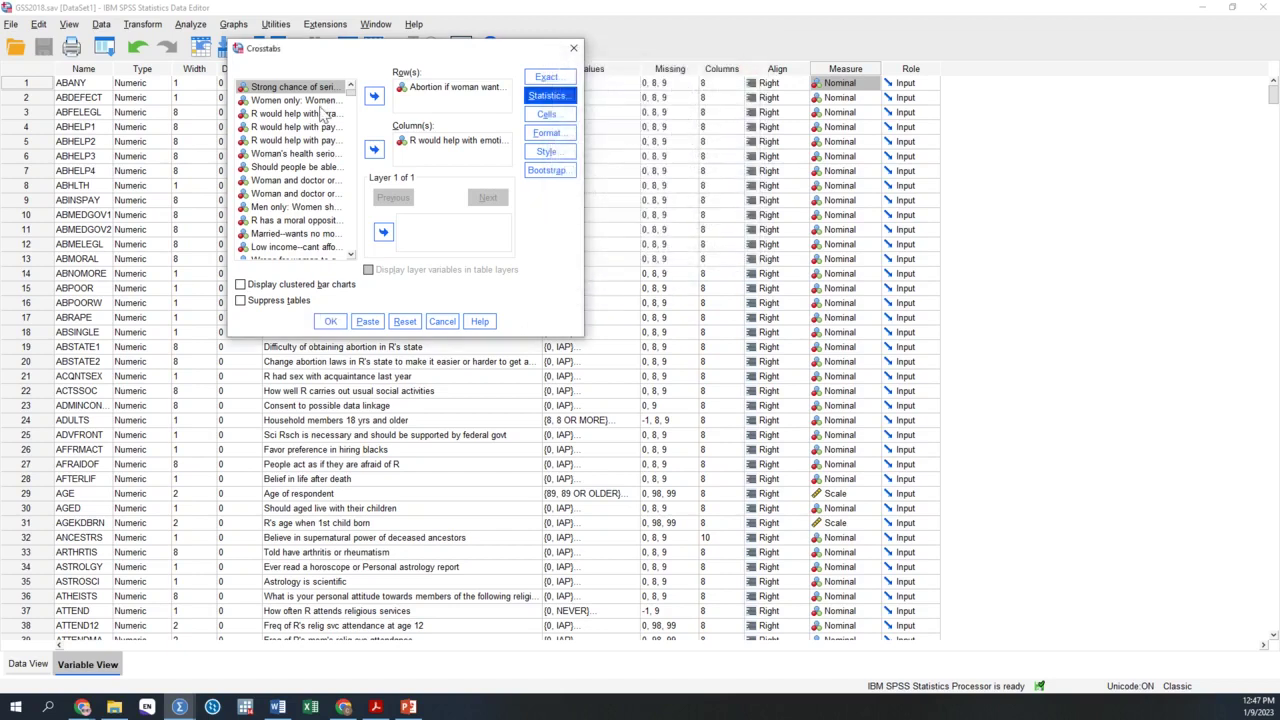
click(453, 89)
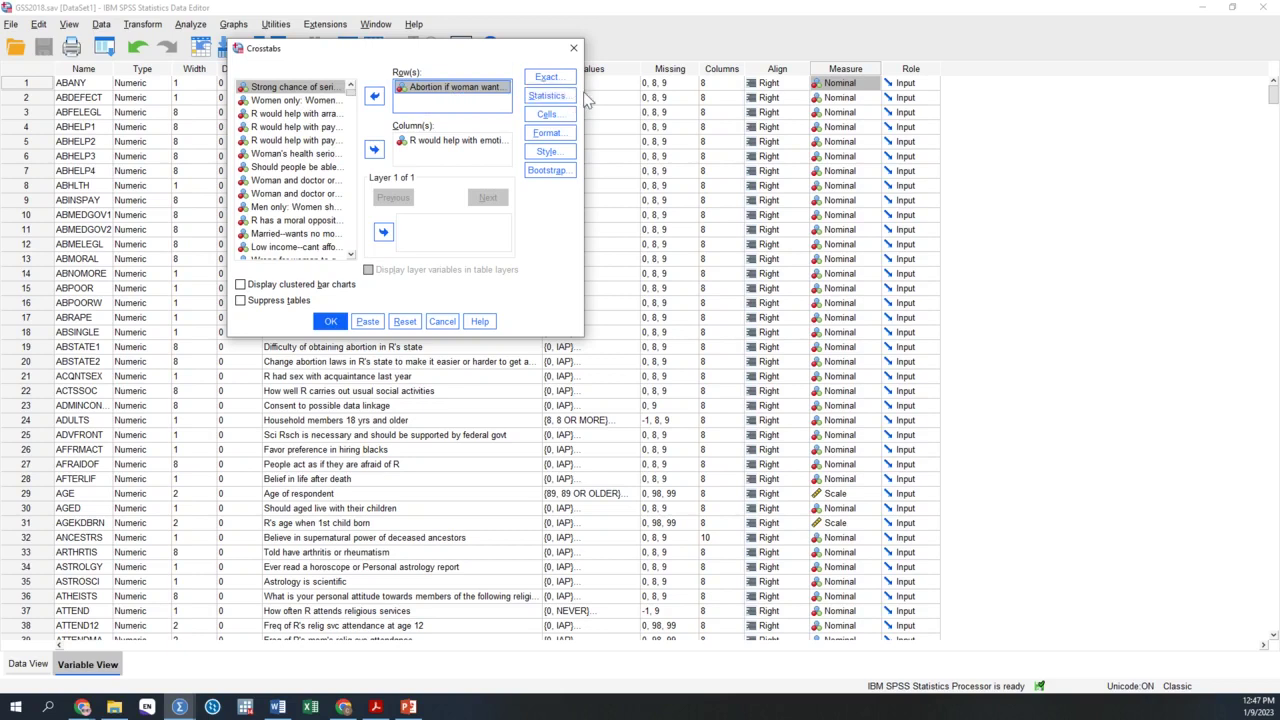
drag(584, 96, 797, 105)
click(481, 96)
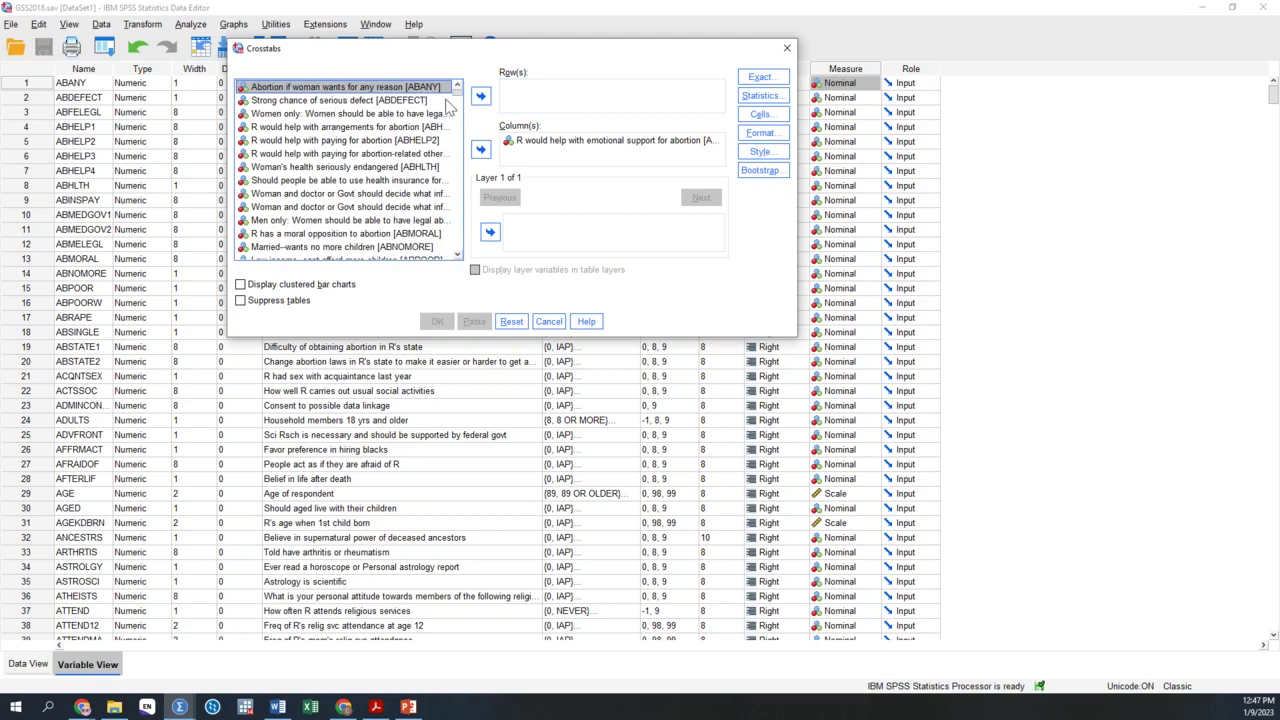
click(481, 96)
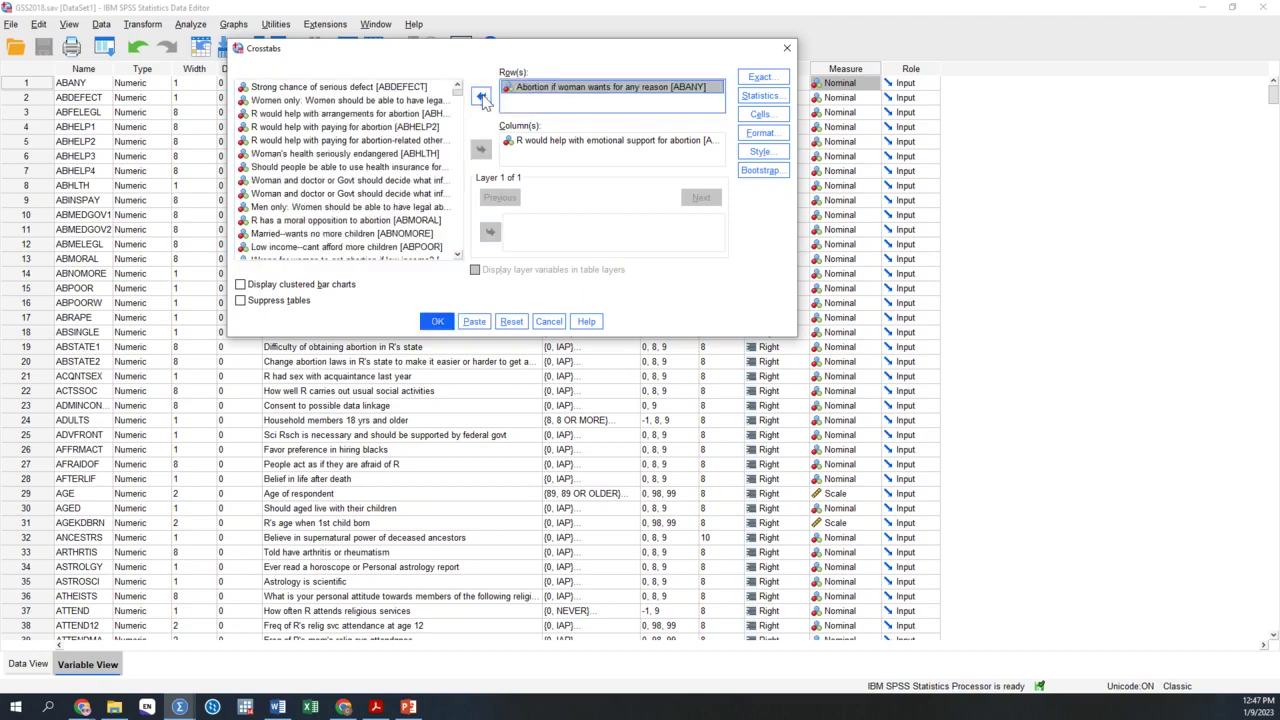
click(628, 141)
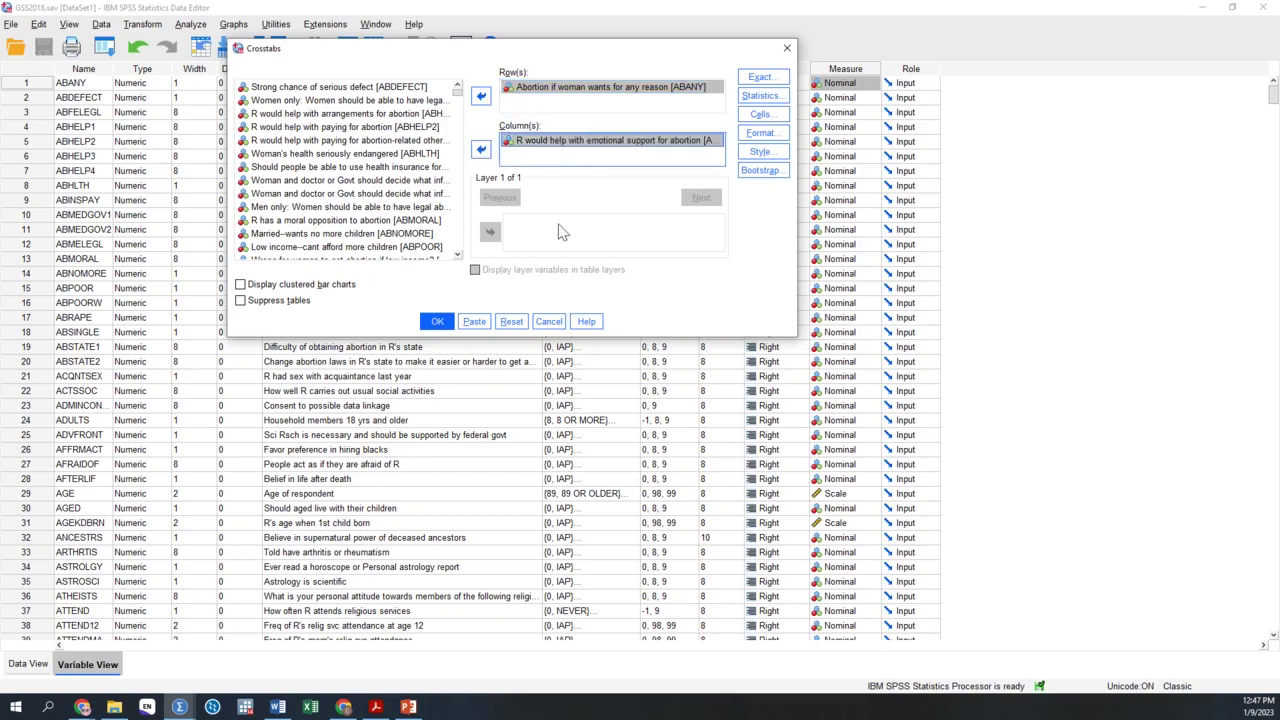
click(481, 150)
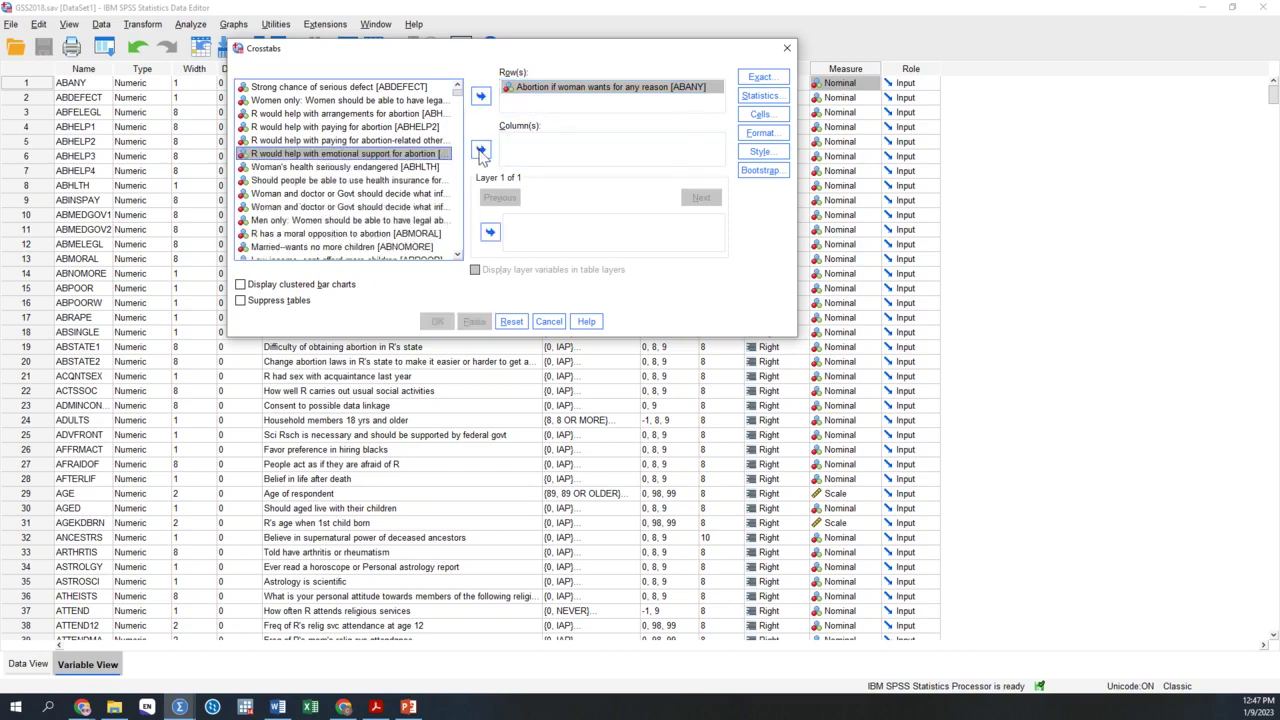
click(481, 150)
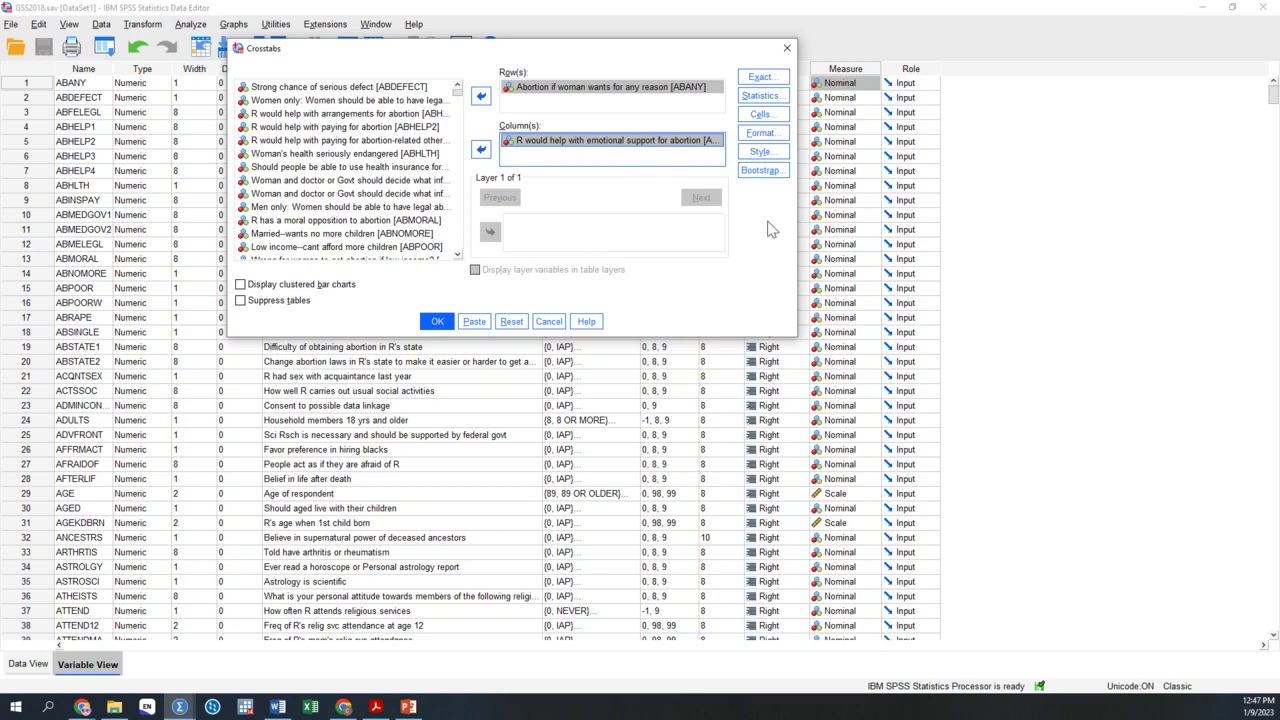
Request Chi-square plus Phi and Cramer's V statistics for the crosstab
click(768, 100)
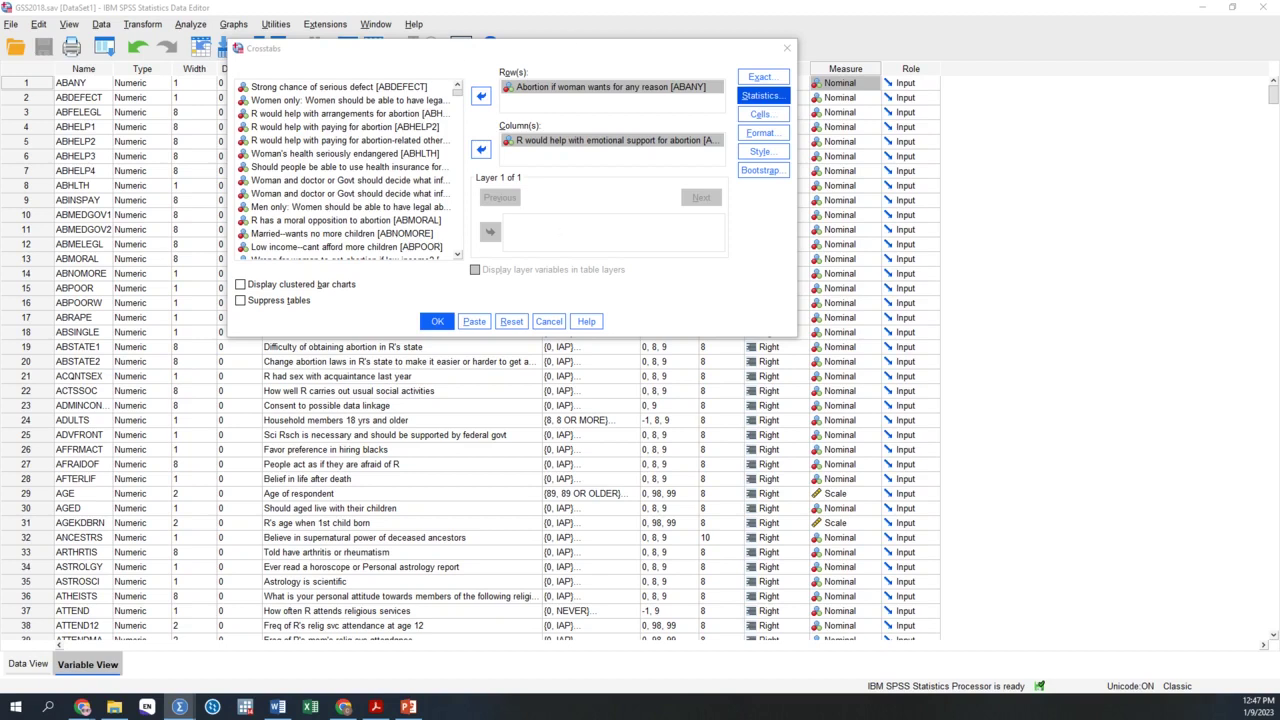
drag(451, 8, 831, 10)
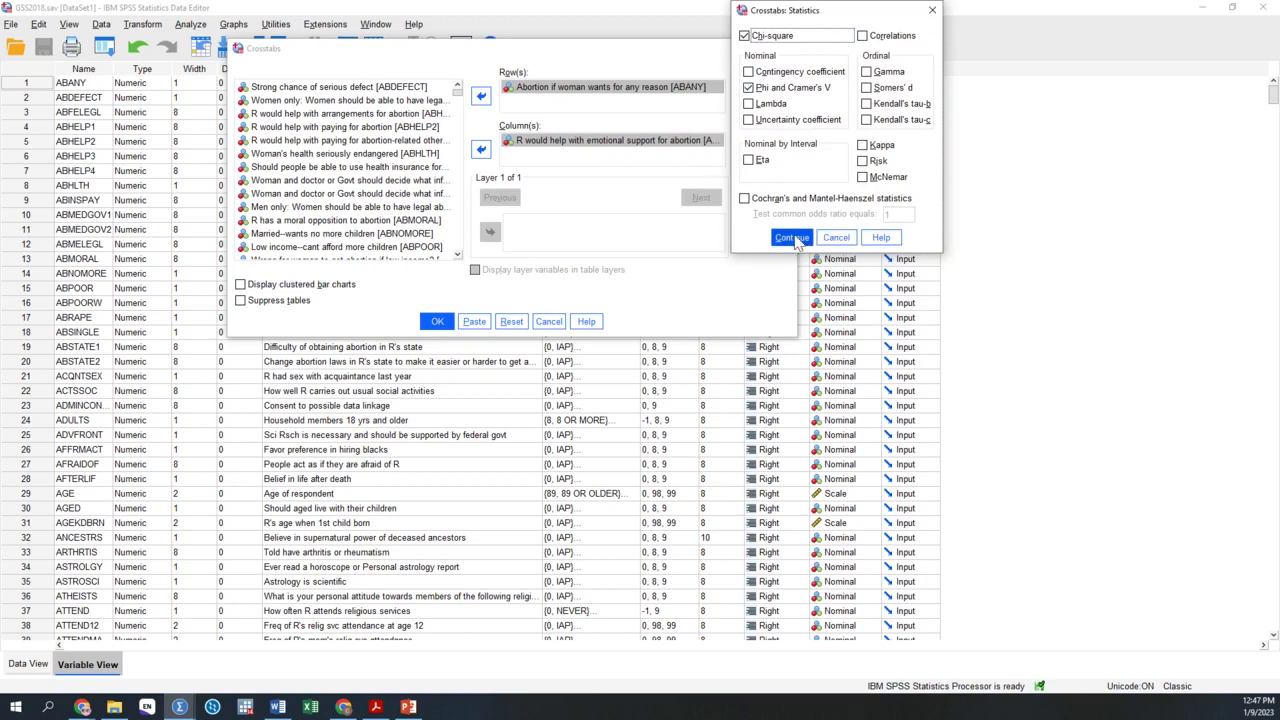
click(791, 240)
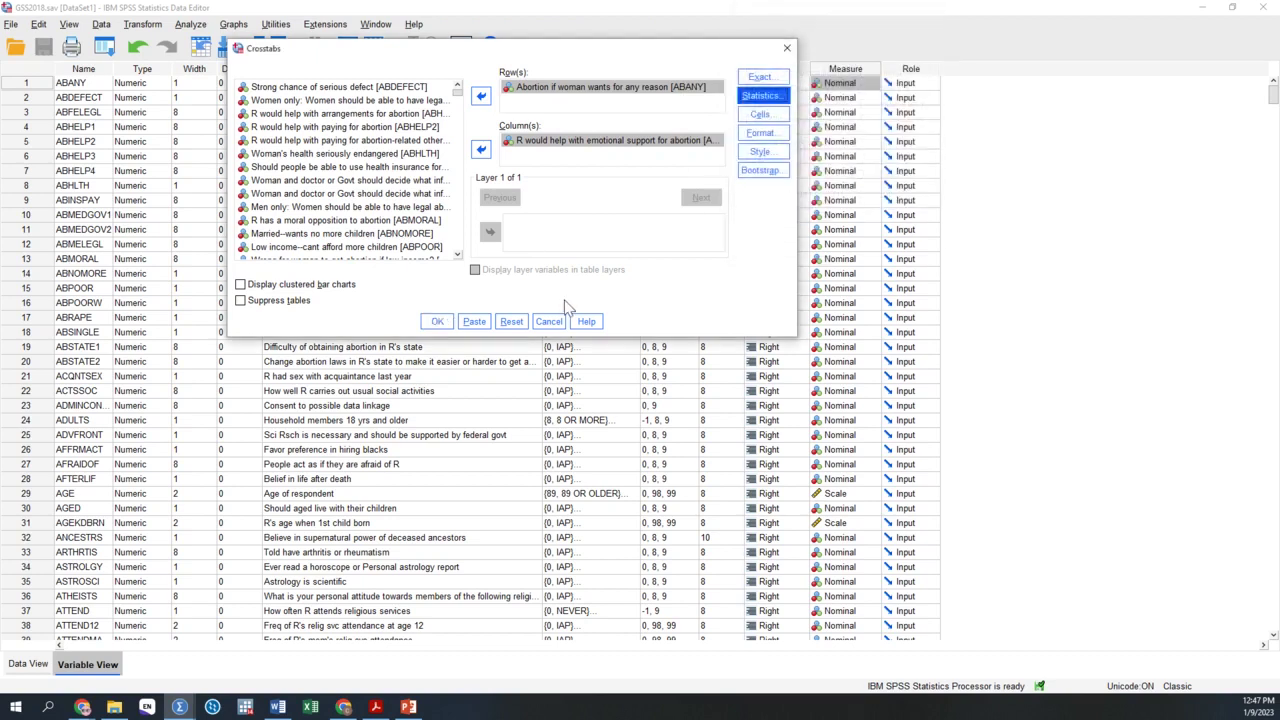
click(762, 115)
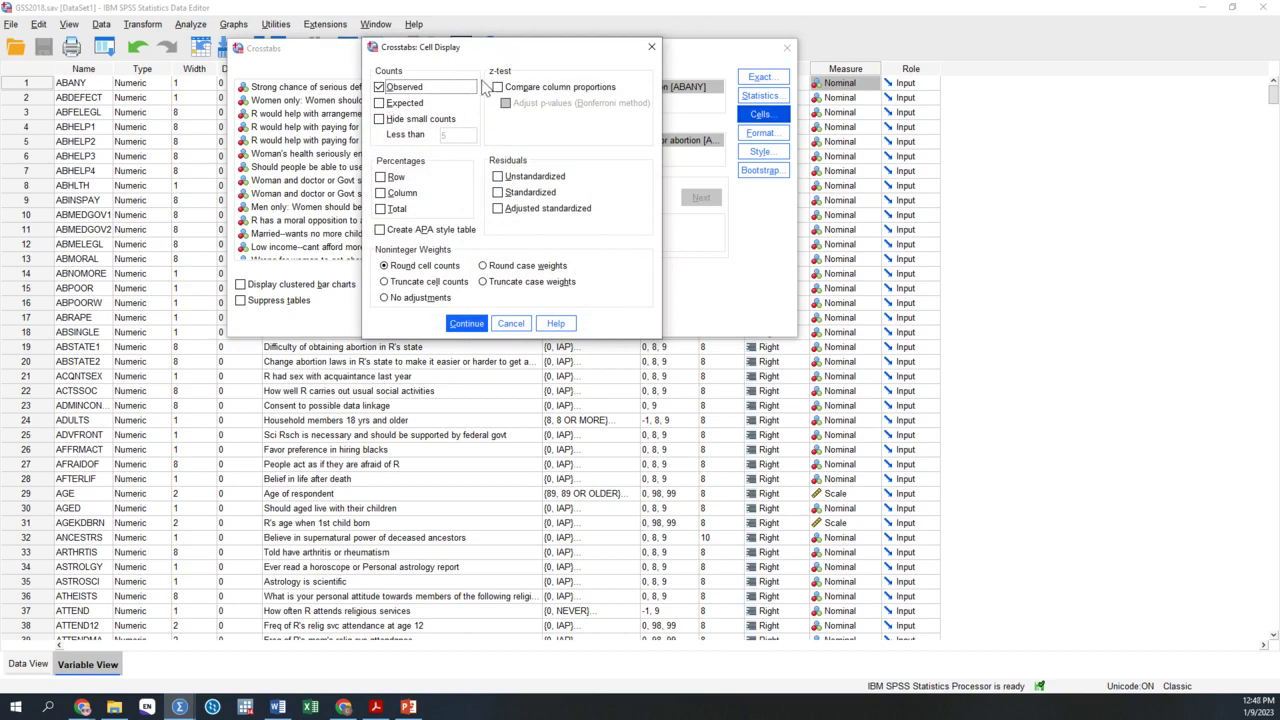
Add row, column and total percentages, then paste the ABANY BY ABHELP4 CROSSTABS command to syntax
click(381, 210)
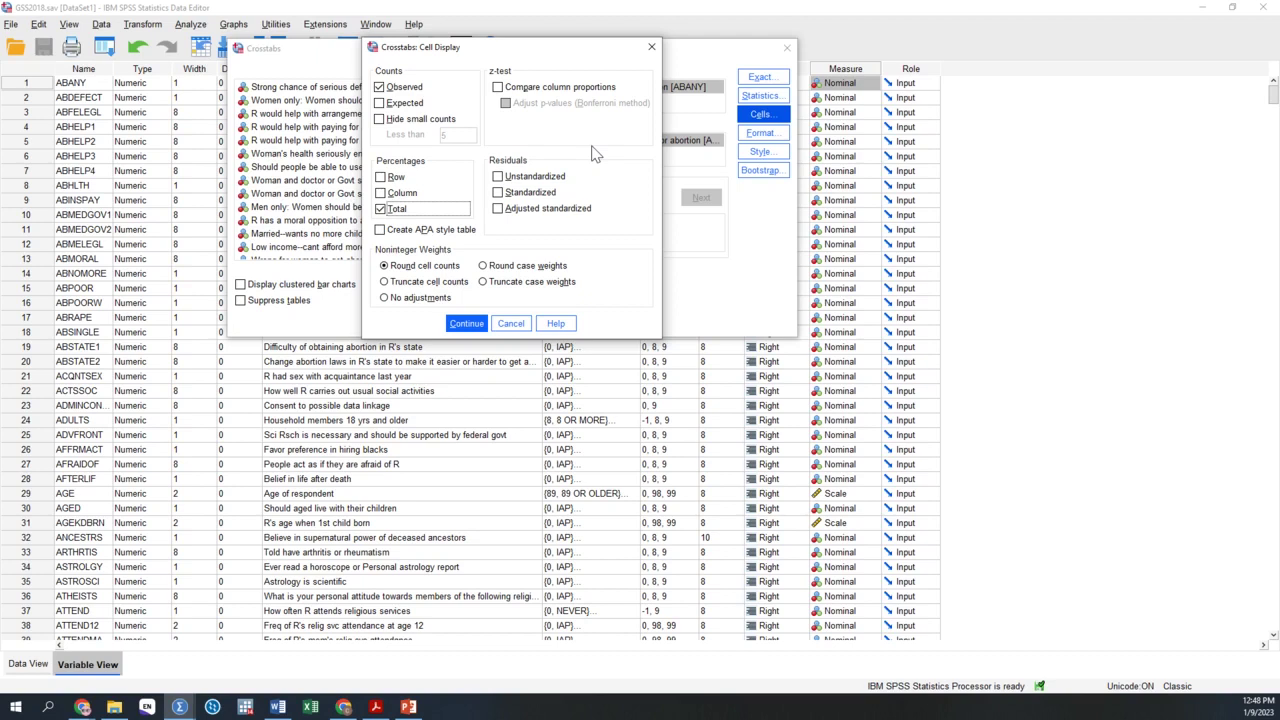
click(381, 177)
click(381, 194)
click(466, 323)
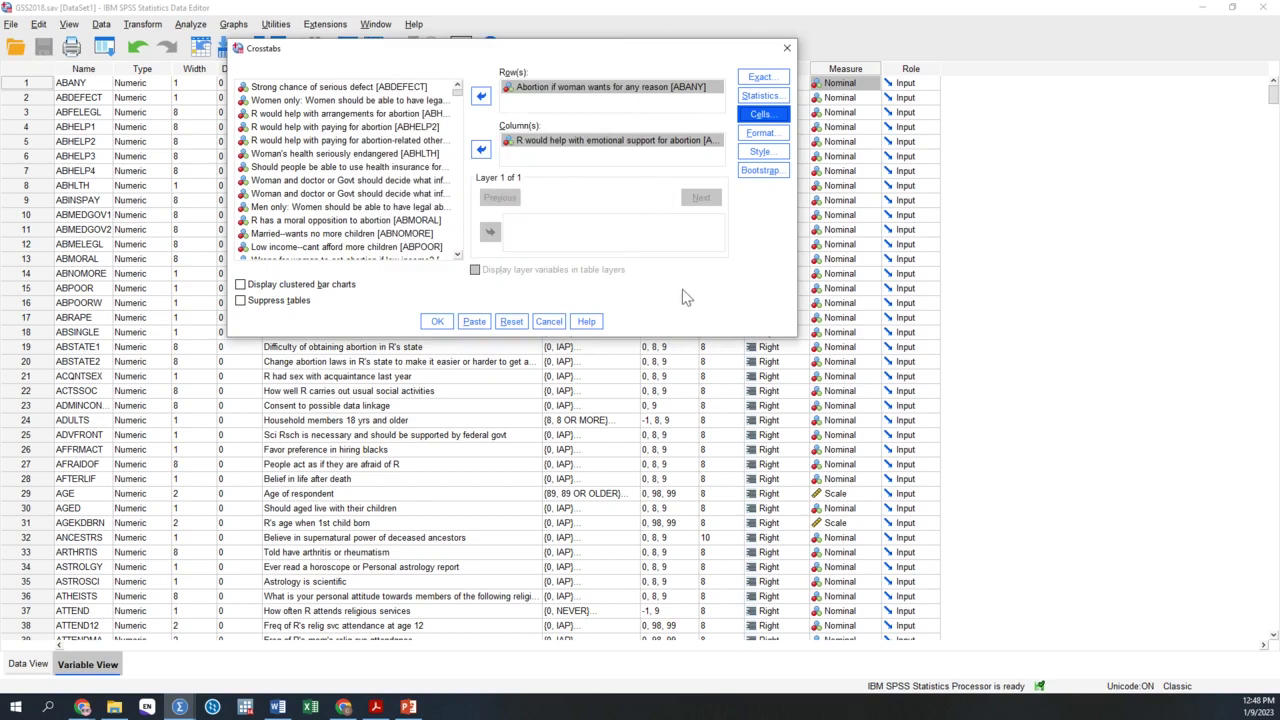
click(474, 322)
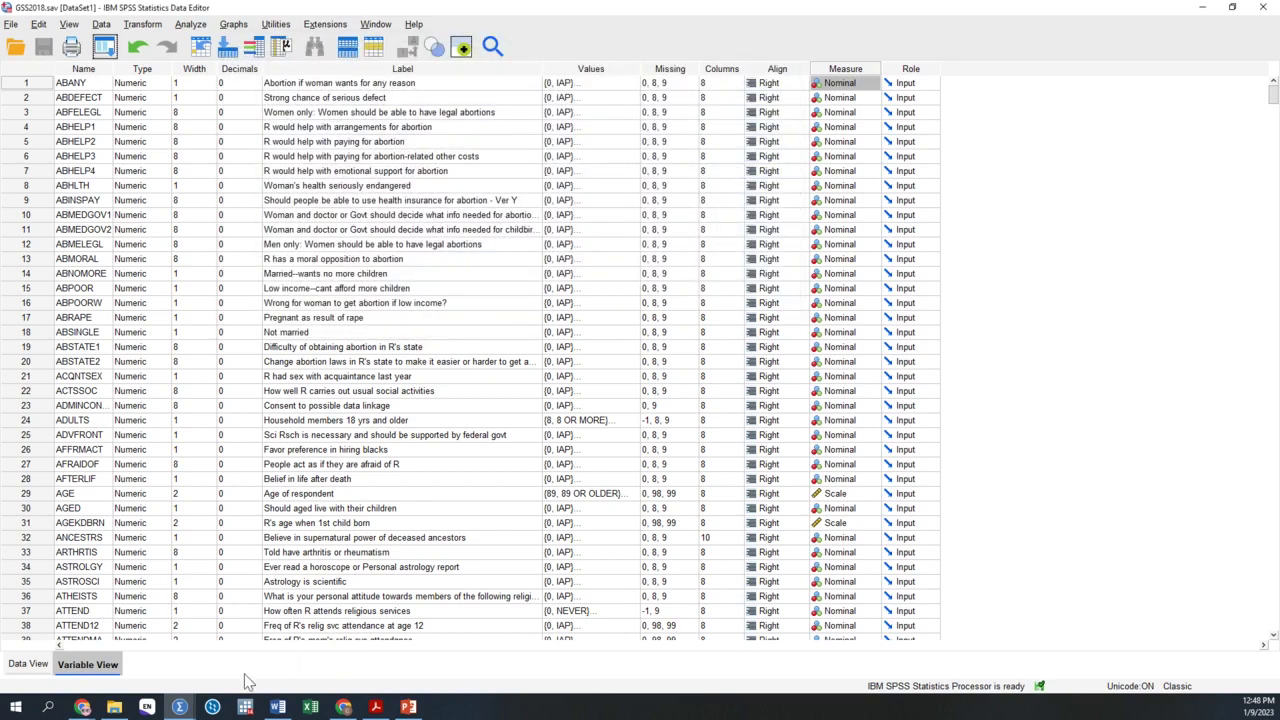
mouse_move(183, 707)
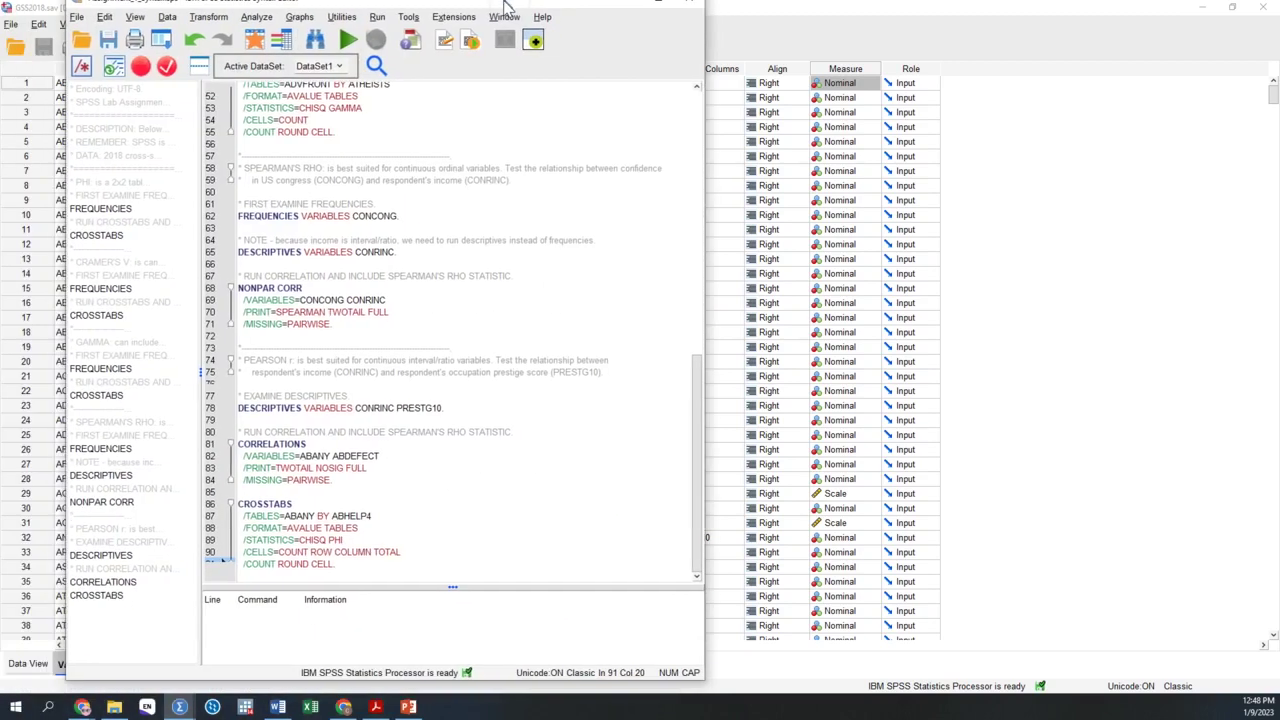
click(215, 506)
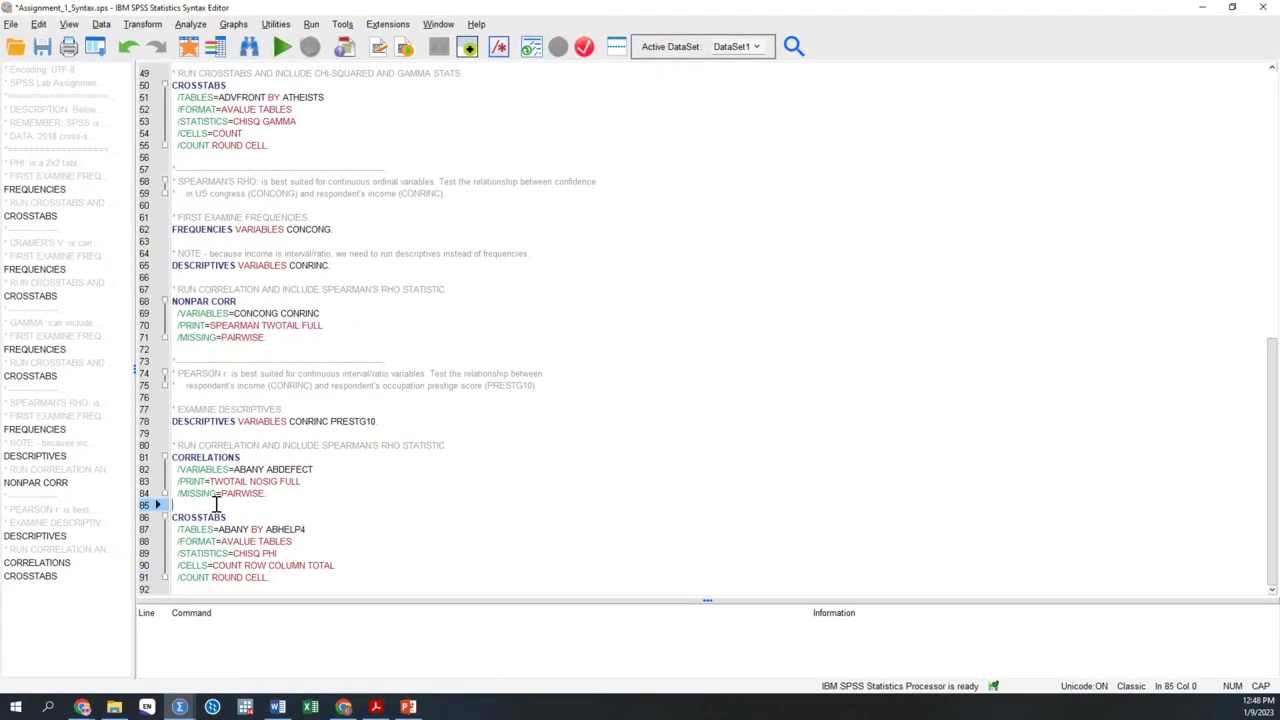
key(Return)
key(Return)
key(Return)
key(Return)
key(Return)
key(Return)
key(Return)
key(Return)
key(Return)
key(Return)
key(Return)
key(Return)
key(Return)
key(Return)
key(Return)
key(Return)
key(Return)
key(Return)
key(Return)
key(Return)
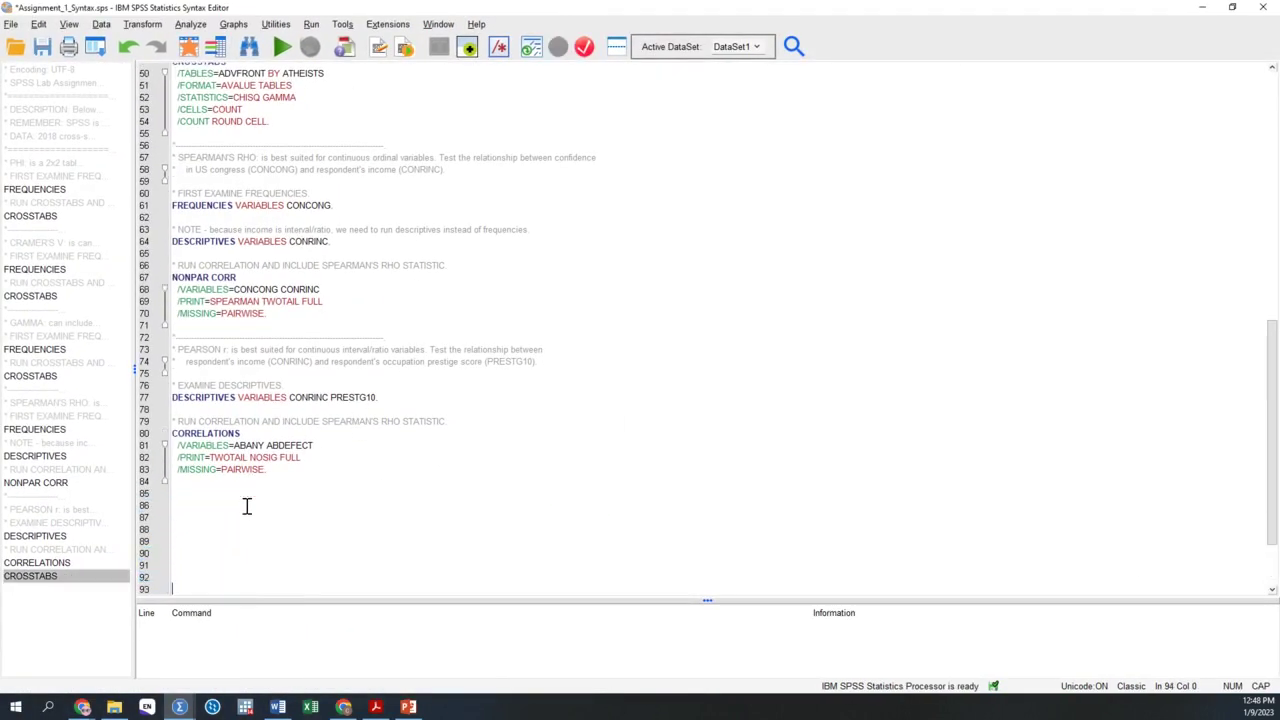
scroll(500, 250, down, 2)
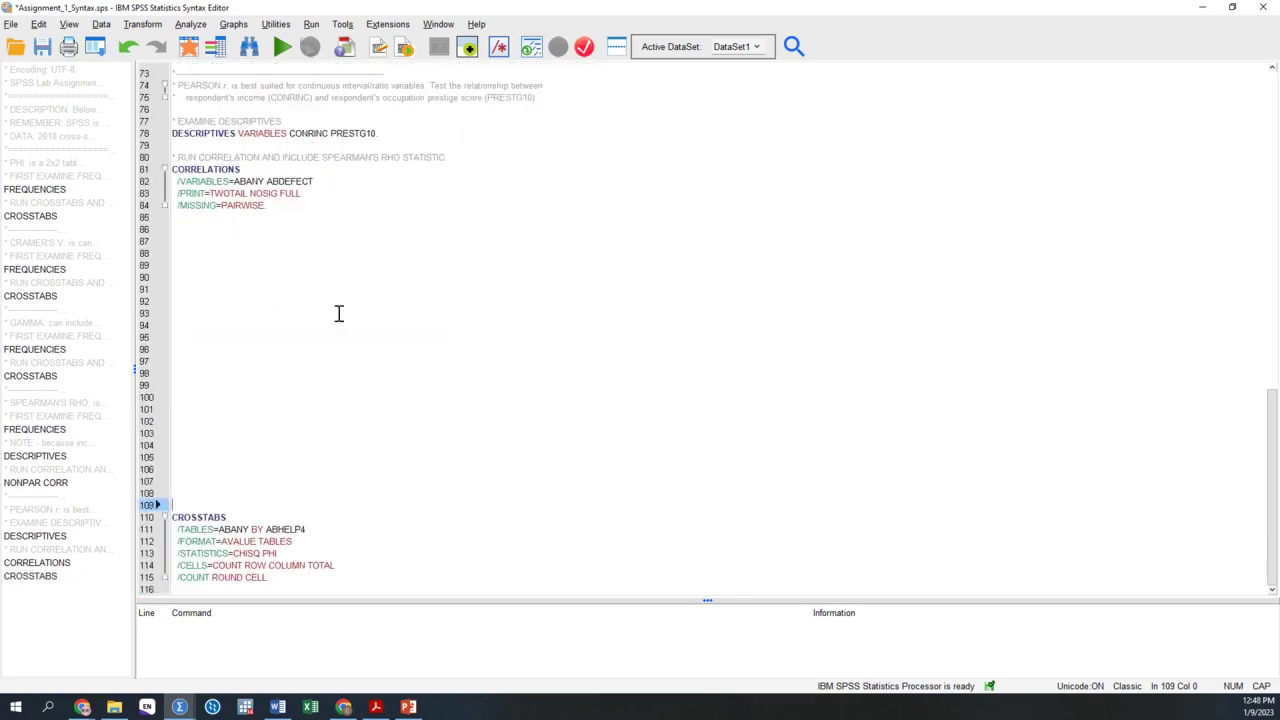
drag(272, 577, 160, 516)
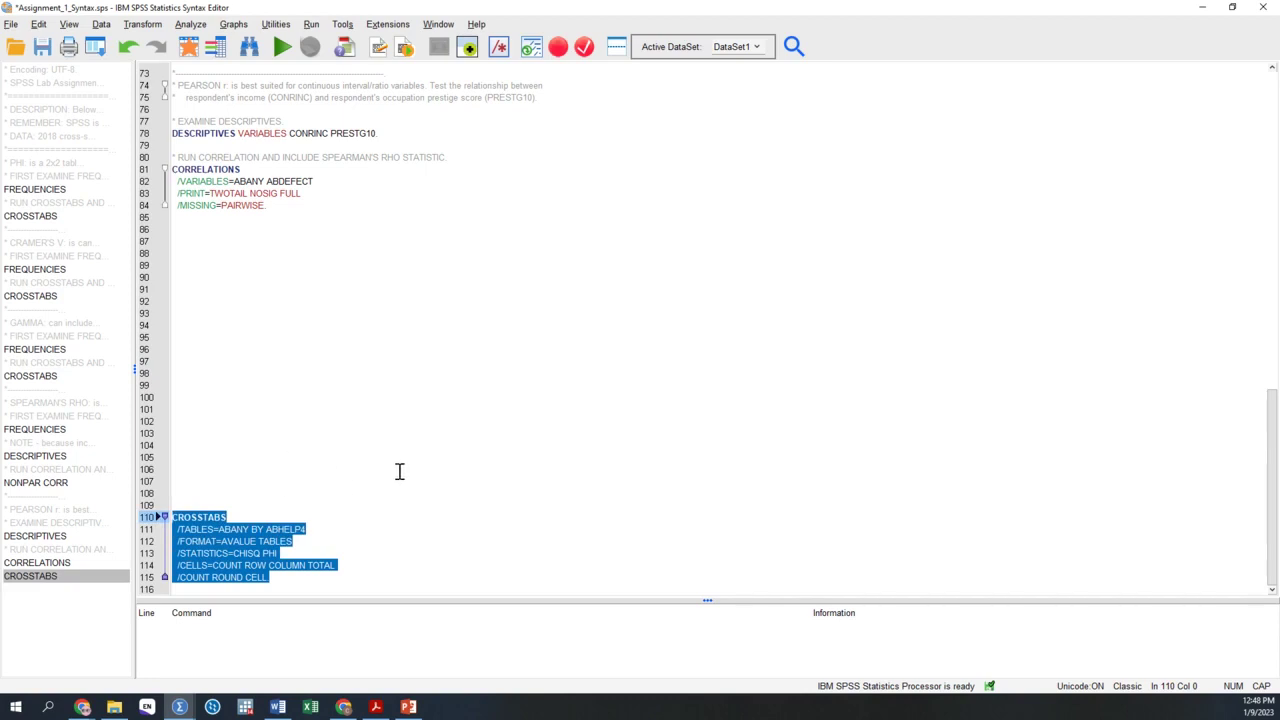
click(291, 579)
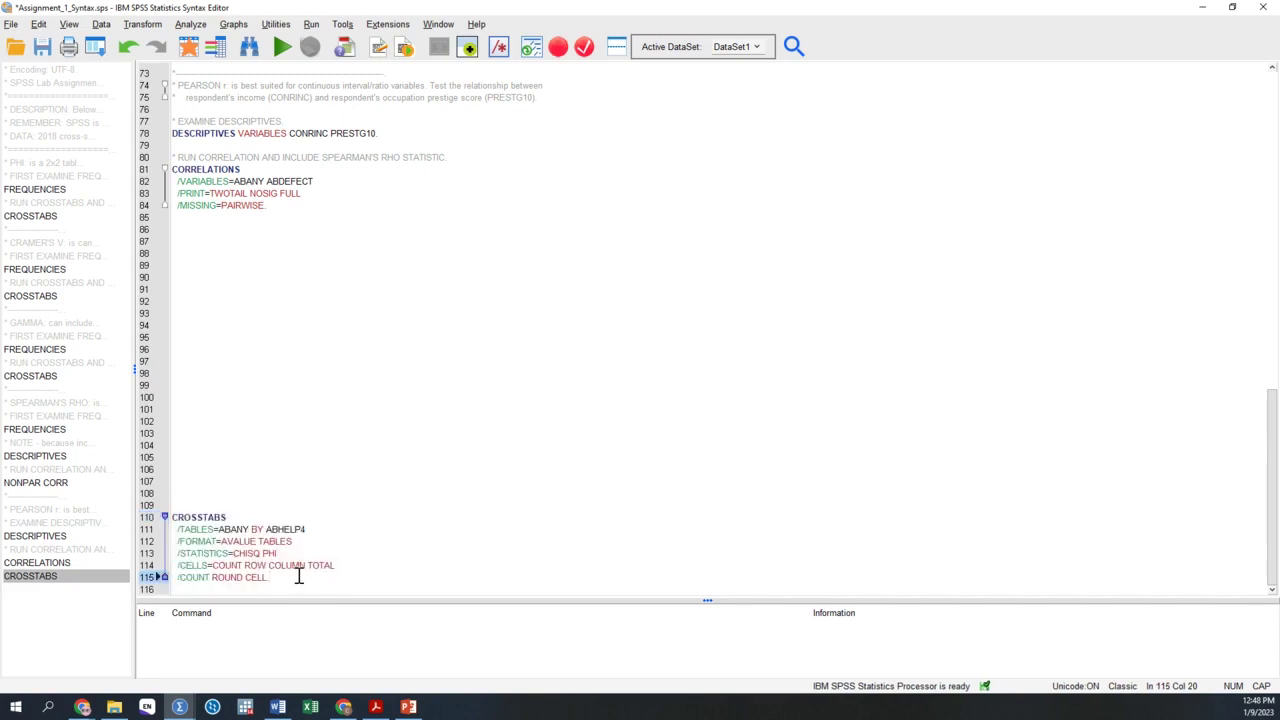
drag(298, 576, 158, 512)
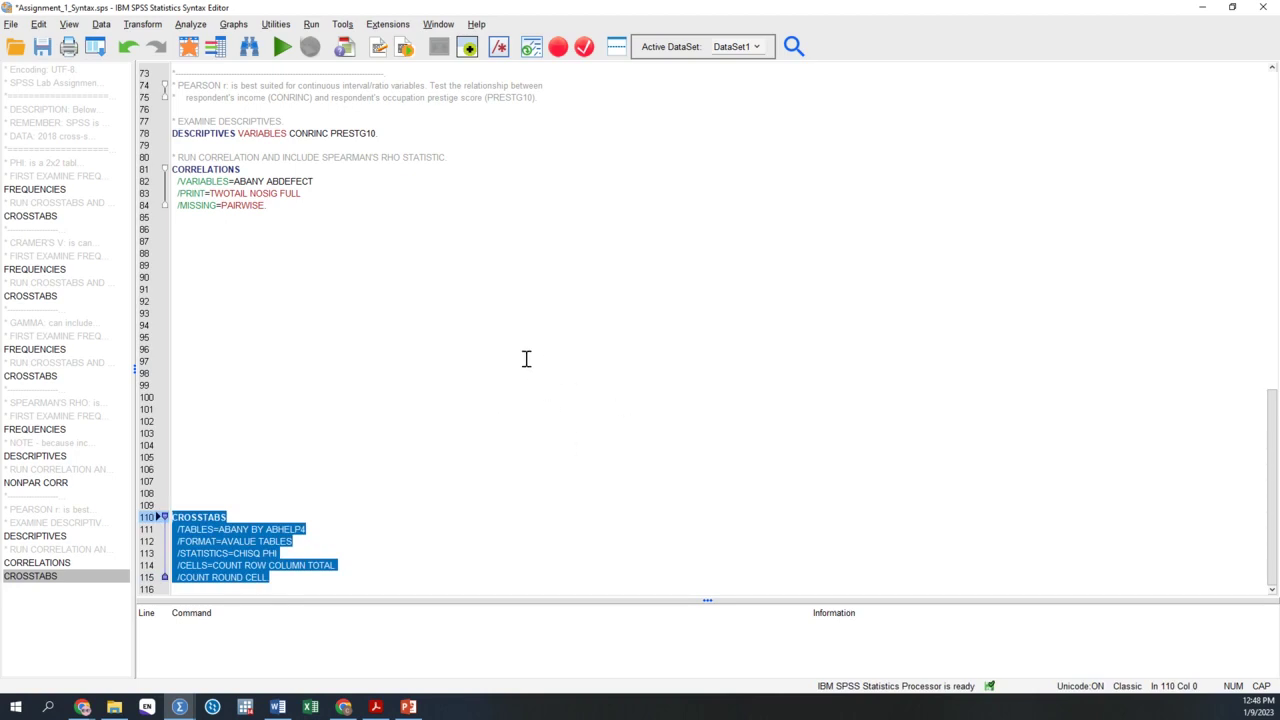
click(229, 471)
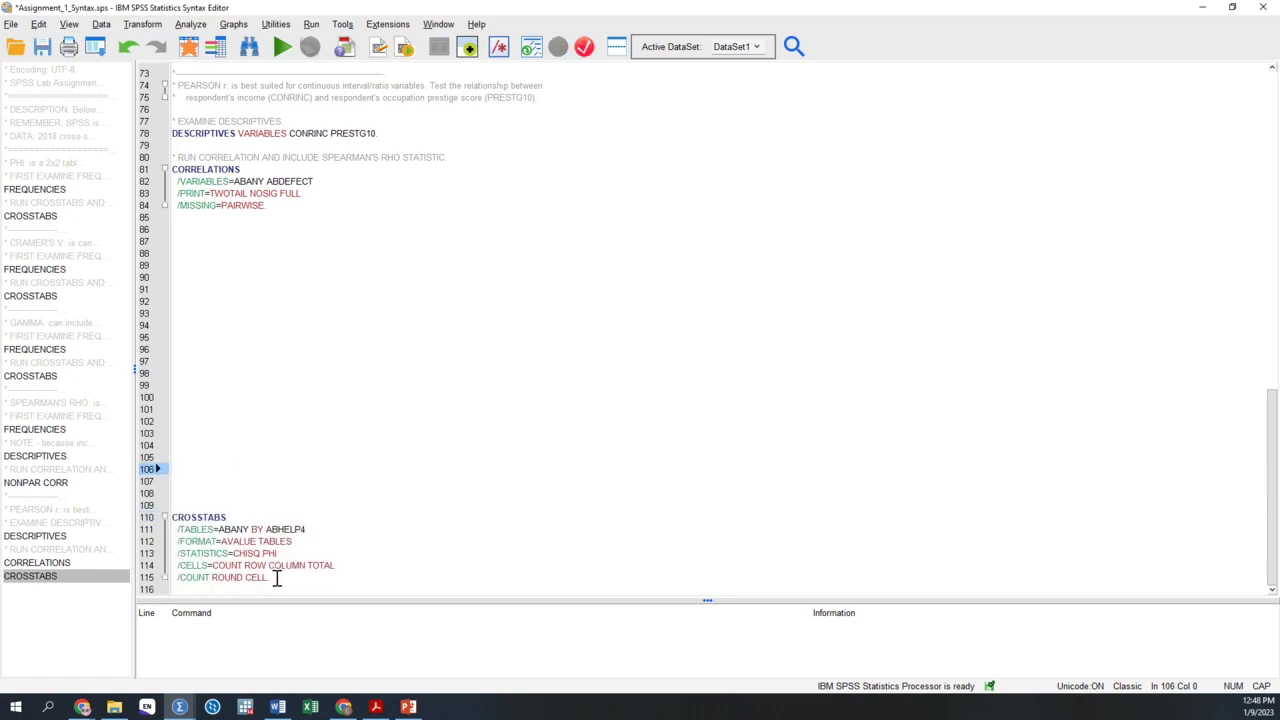
drag(277, 578, 172, 517)
click(331, 528)
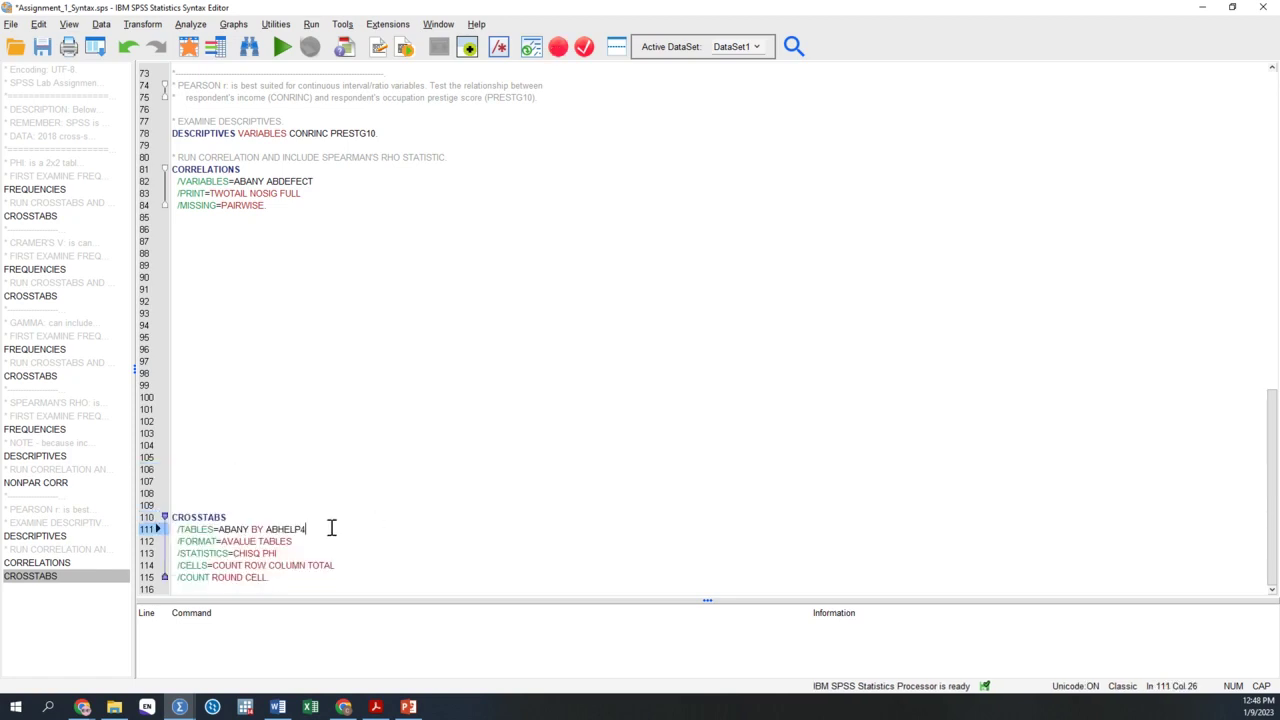
drag(313, 529, 273, 526)
drag(250, 528, 222, 527)
click(303, 528)
drag(296, 528, 265, 529)
drag(233, 553, 284, 553)
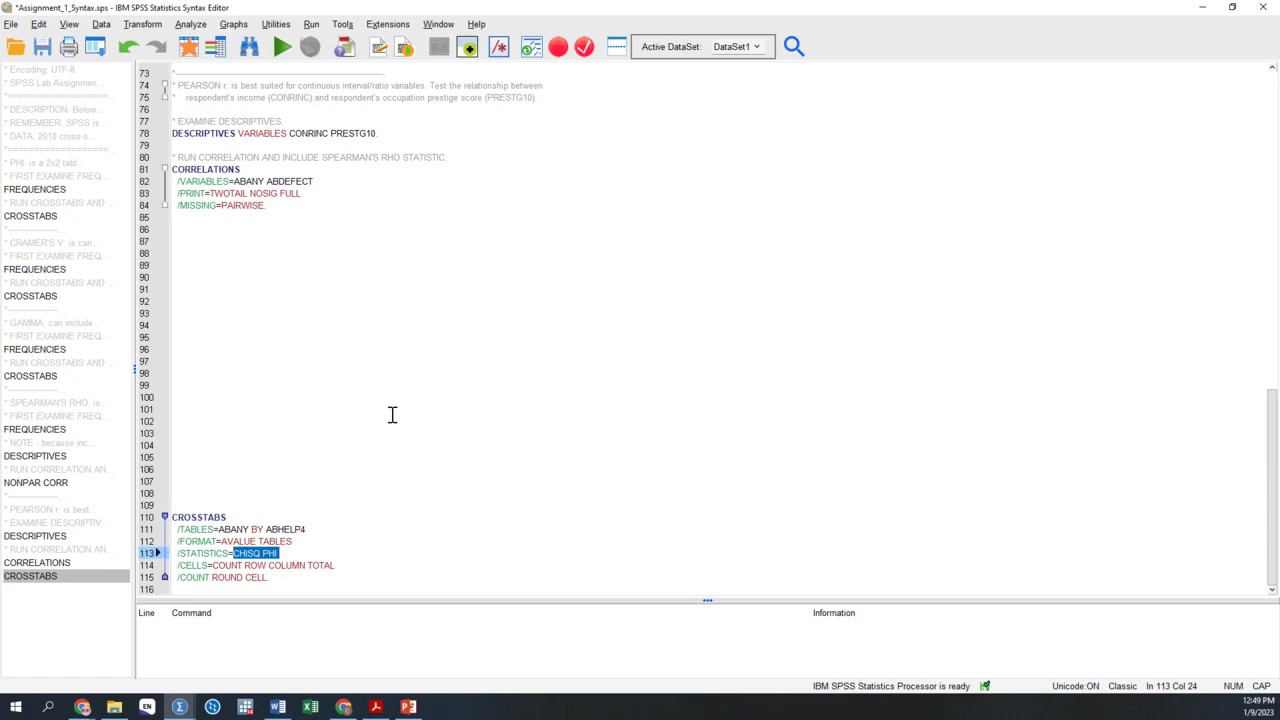
click(281, 556)
drag(278, 553, 263, 553)
drag(275, 578, 170, 517)
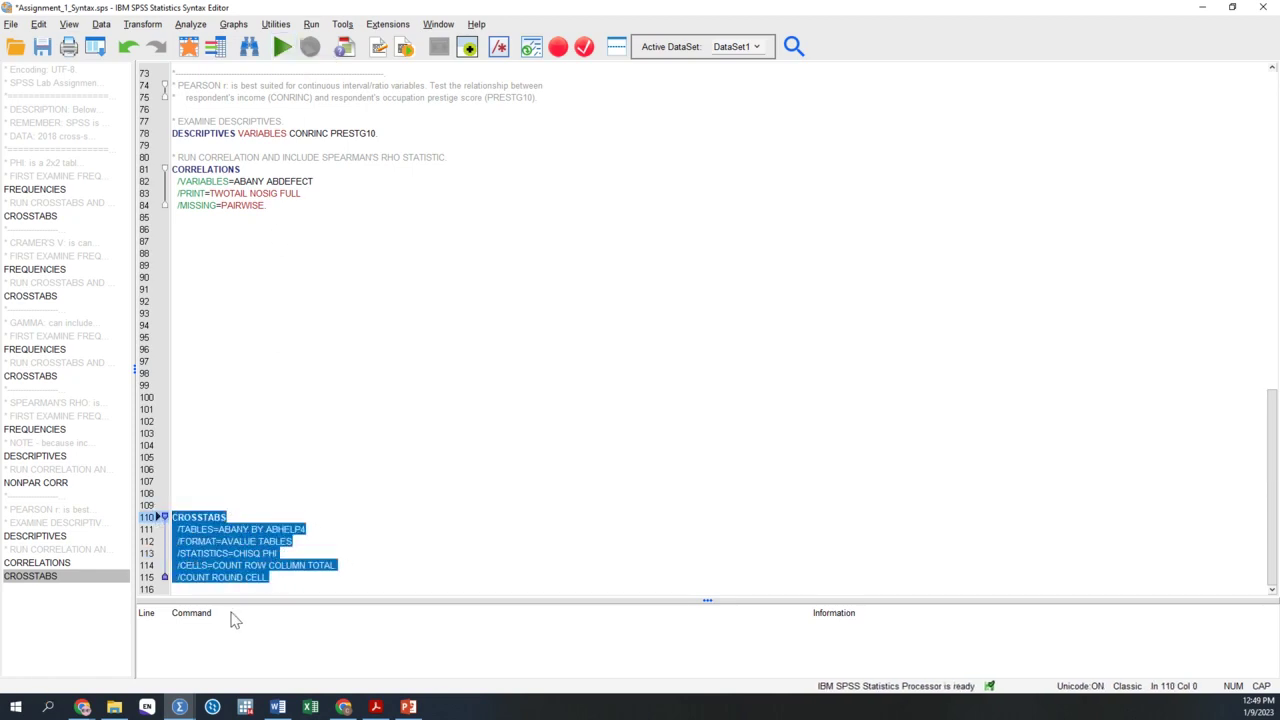
mouse_move(185, 712)
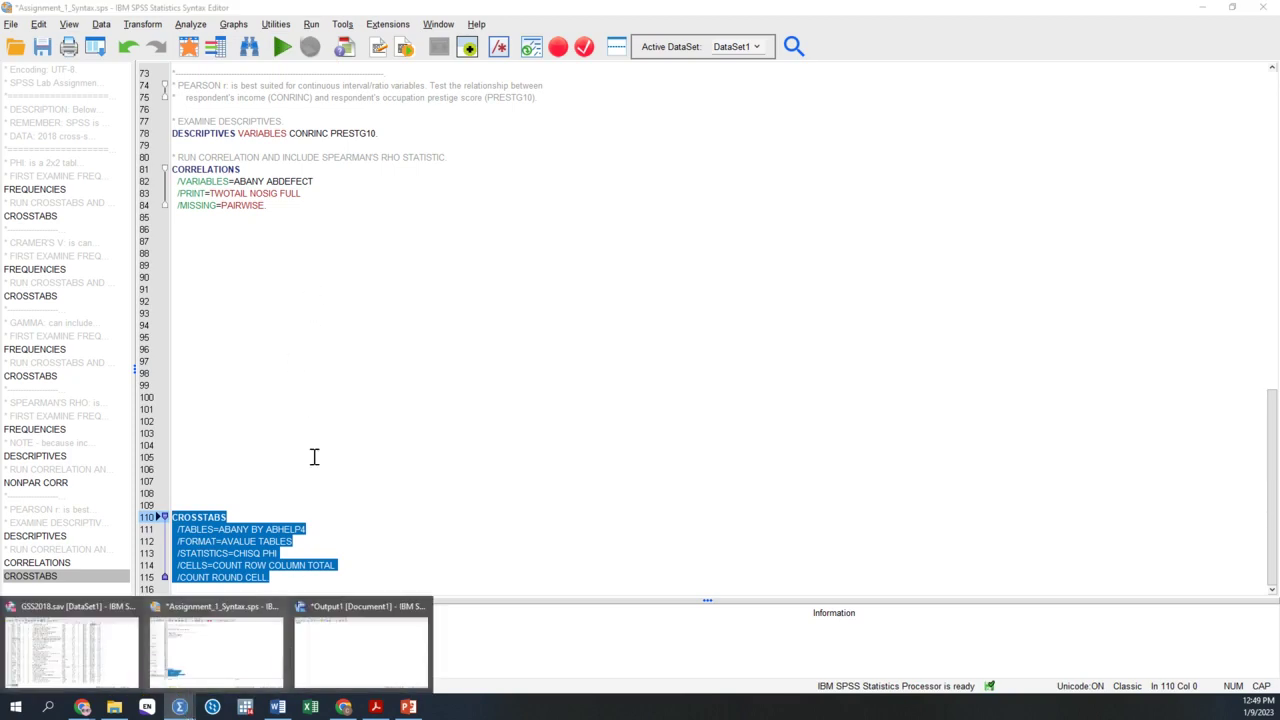
click(314, 563)
drag(286, 580, 160, 506)
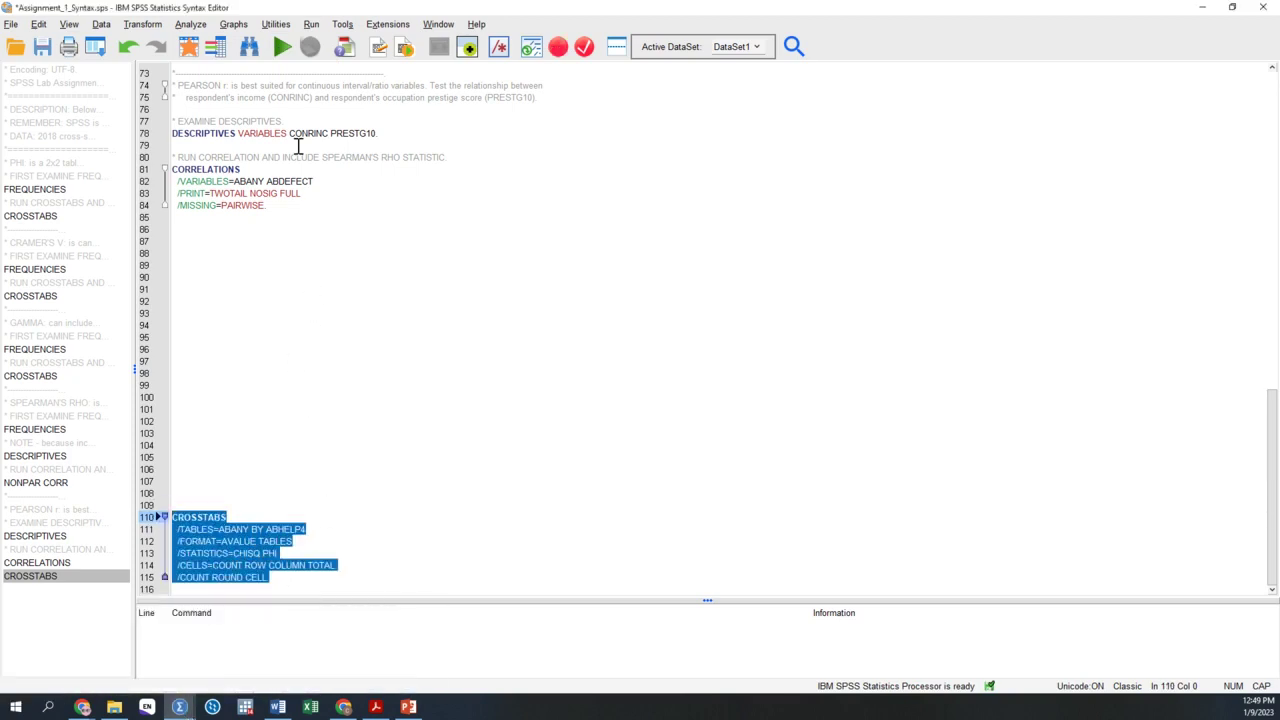
click(282, 46)
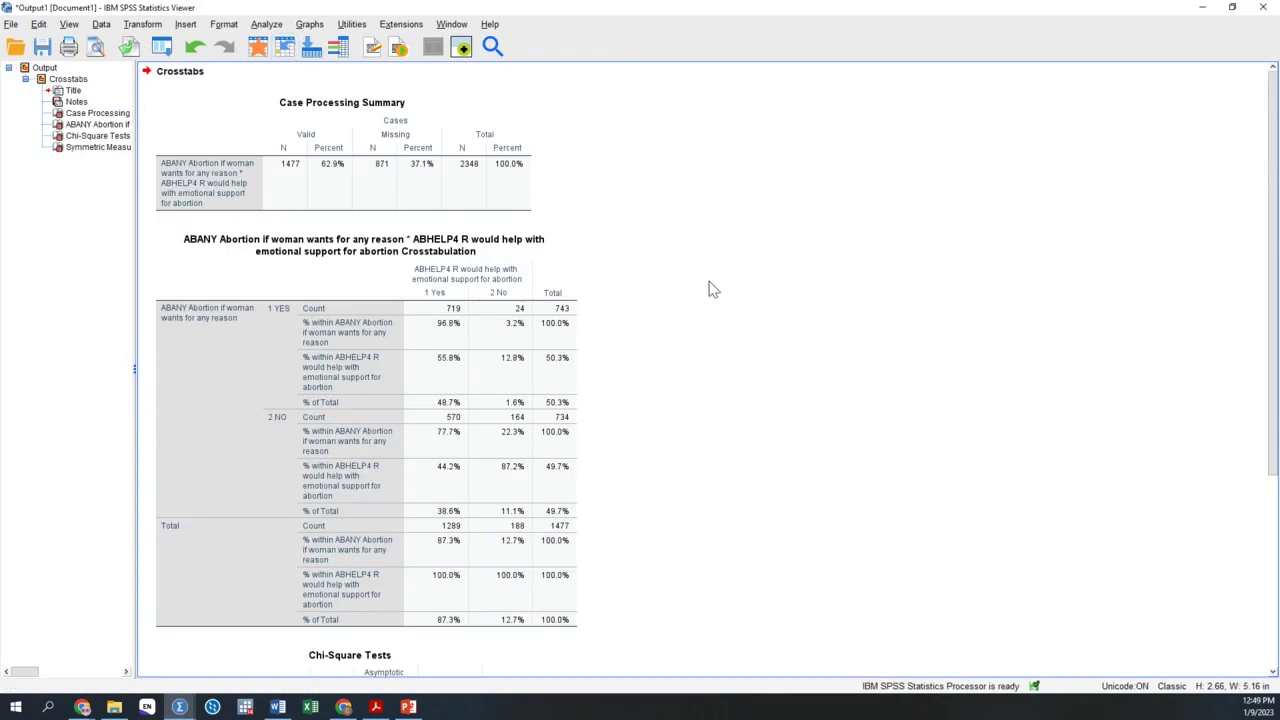
Review the Chi-Square Tests (Pearson 121.428, 1 df) and Symmetric Measures tables
scroll(709, 287, down, 3)
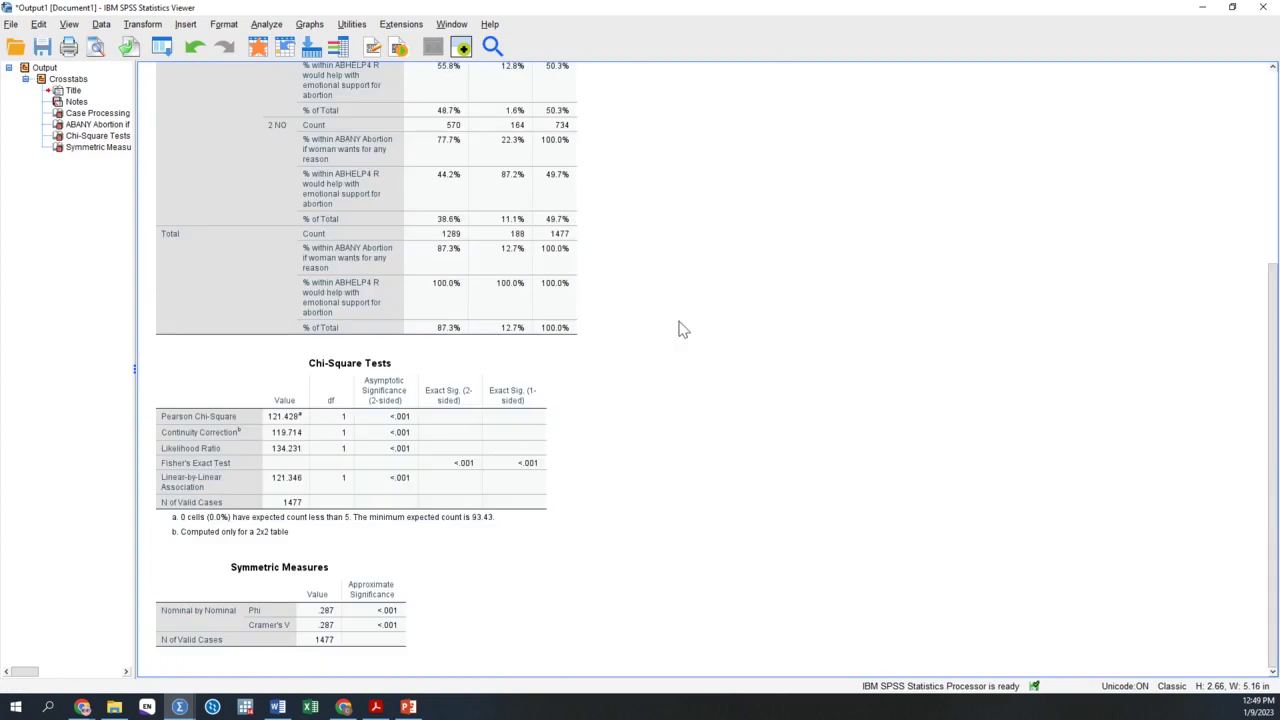
click(390, 445)
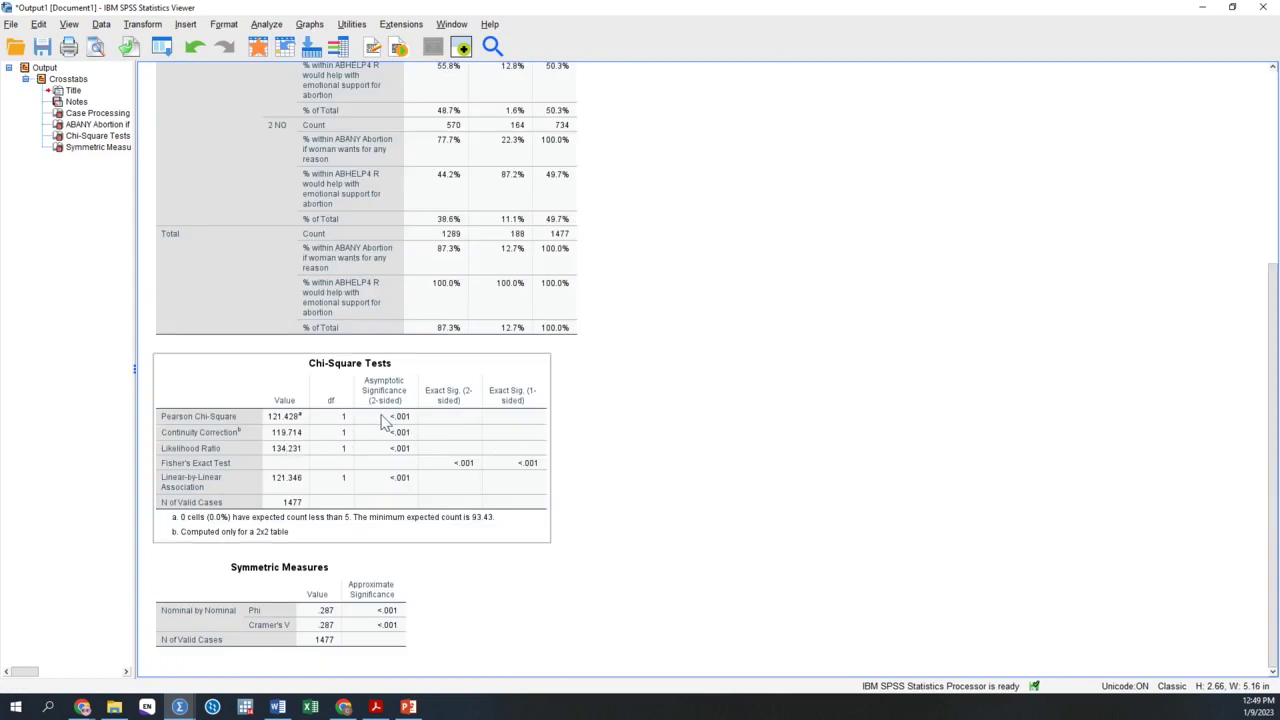
click(600, 440)
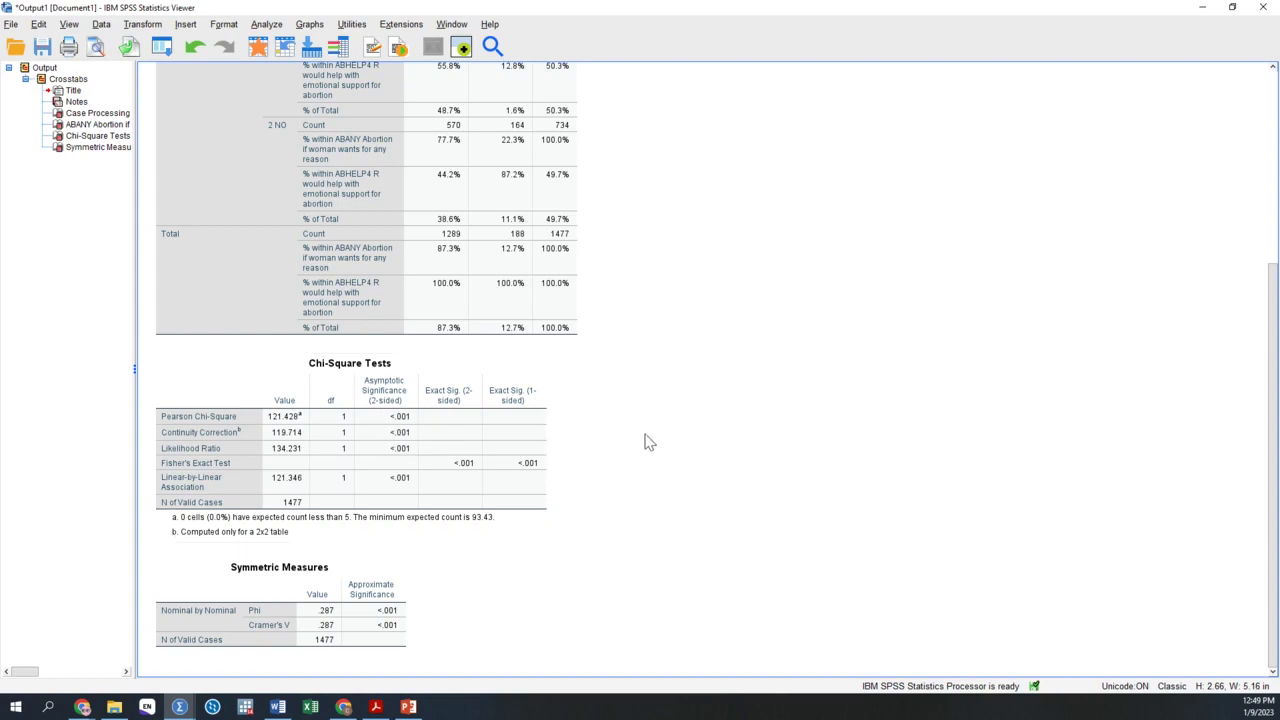
click(390, 630)
scroll(683, 468, up, 3)
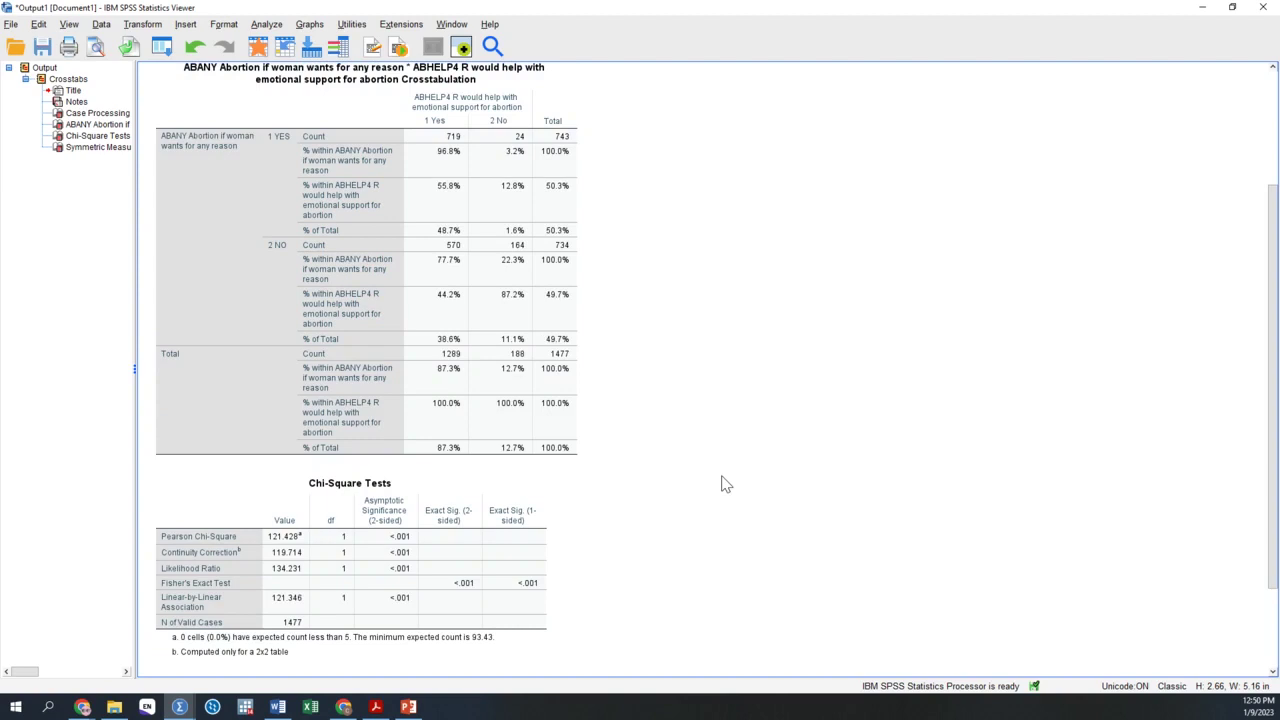
click(496, 222)
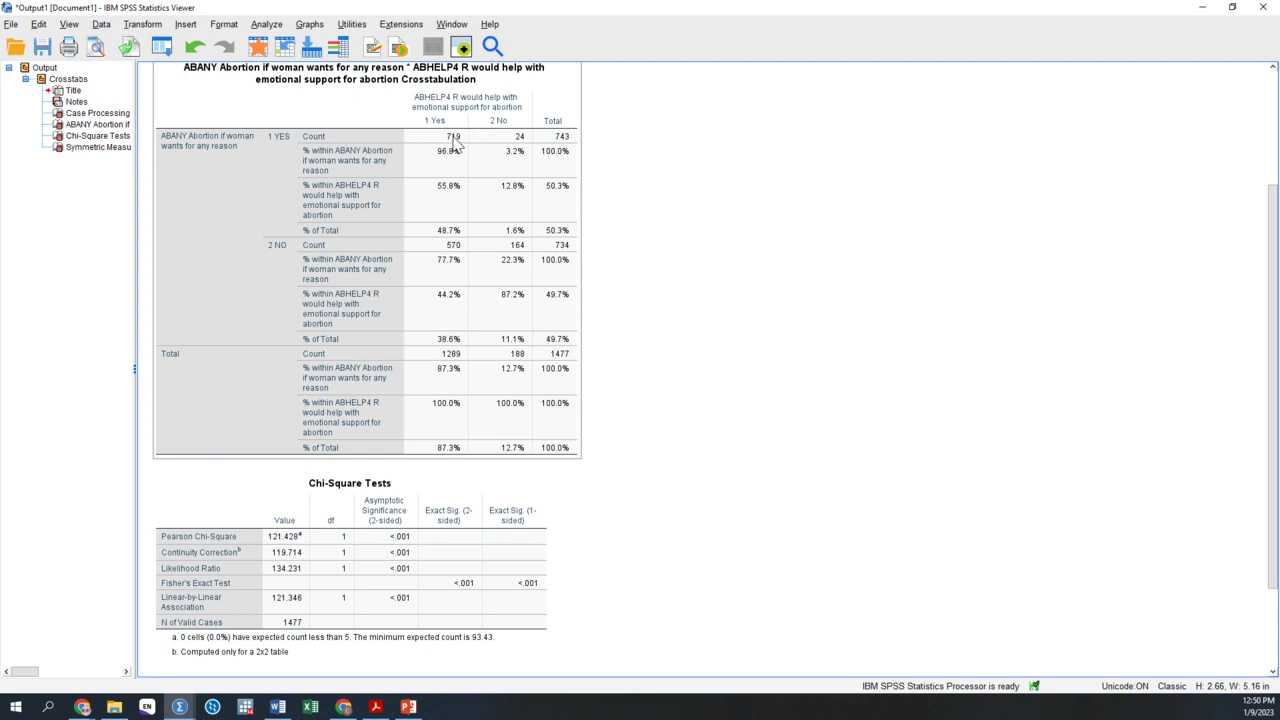
click(716, 267)
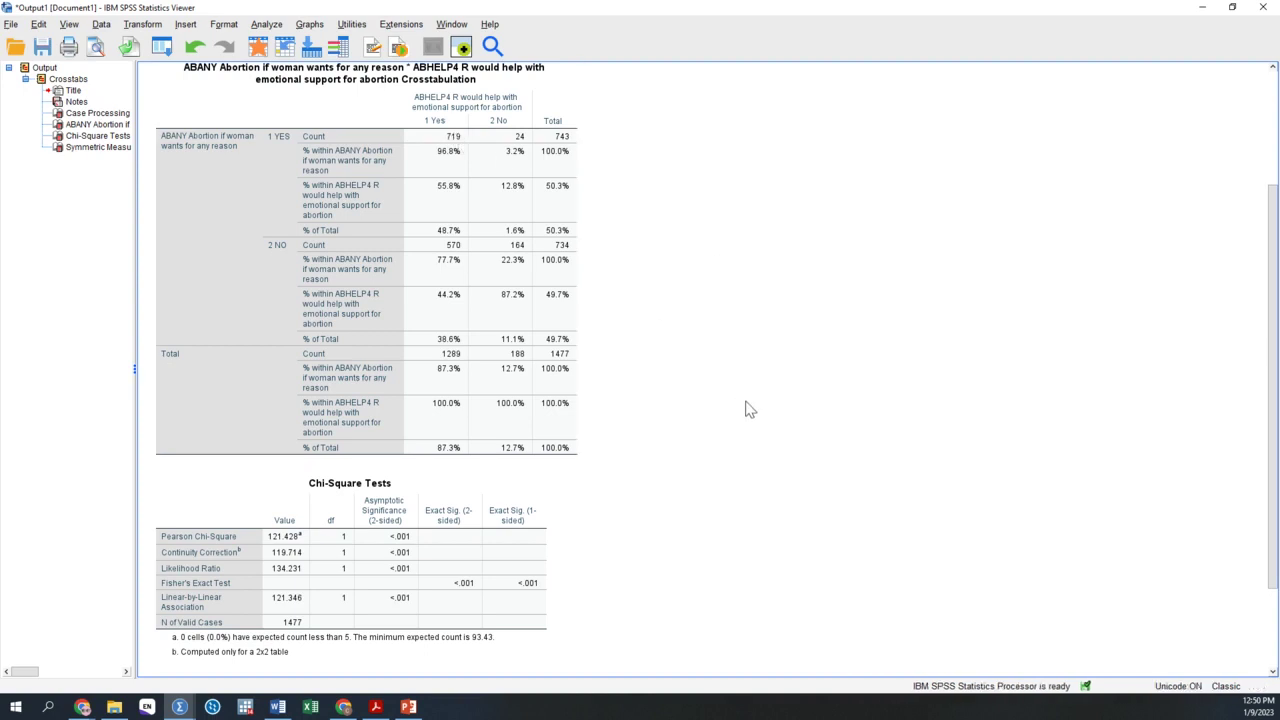
scroll(651, 345, up, 3)
scroll(651, 340, down, 3)
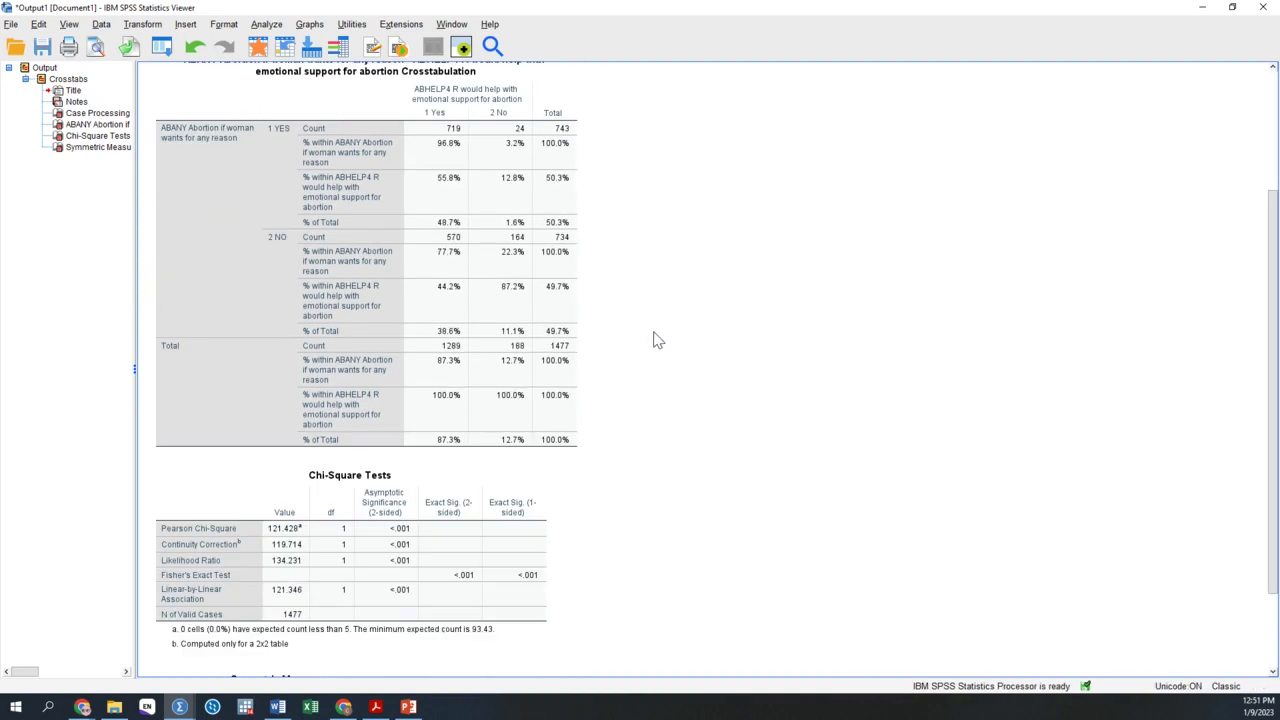
click(652, 337)
click(654, 266)
scroll(704, 257, down, 1)
scroll(707, 257, up, 1)
click(368, 178)
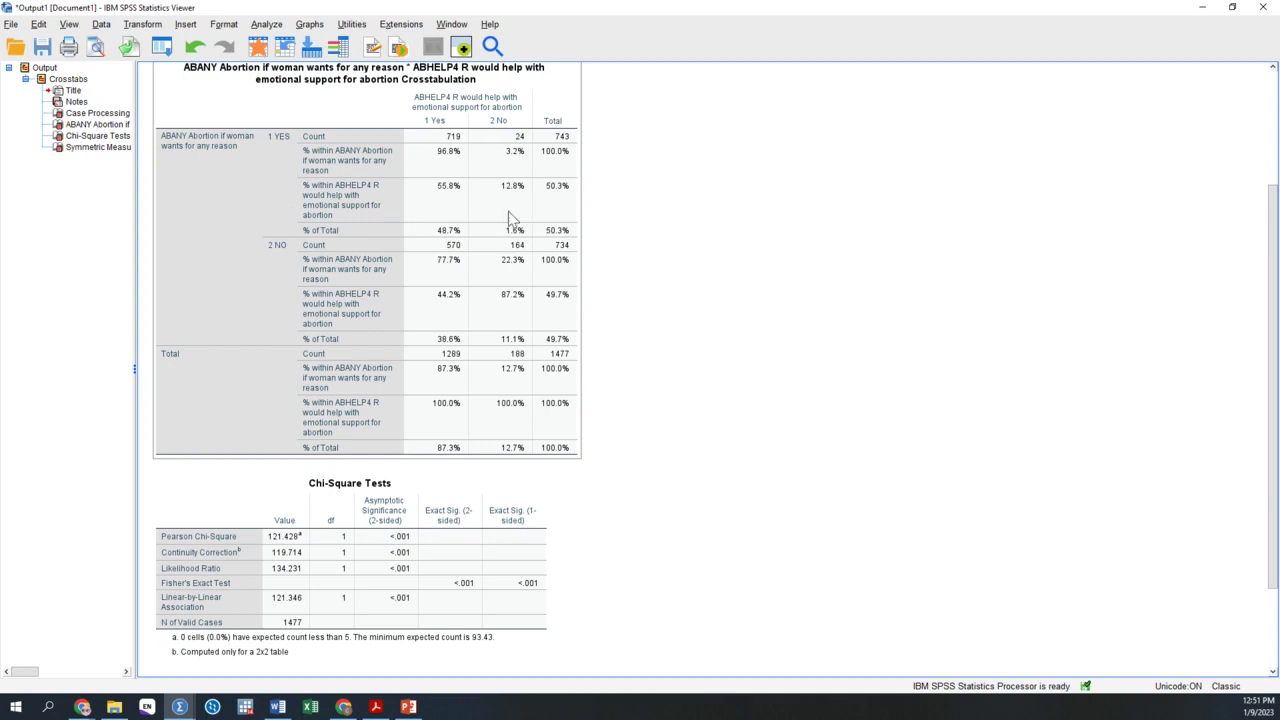
click(704, 250)
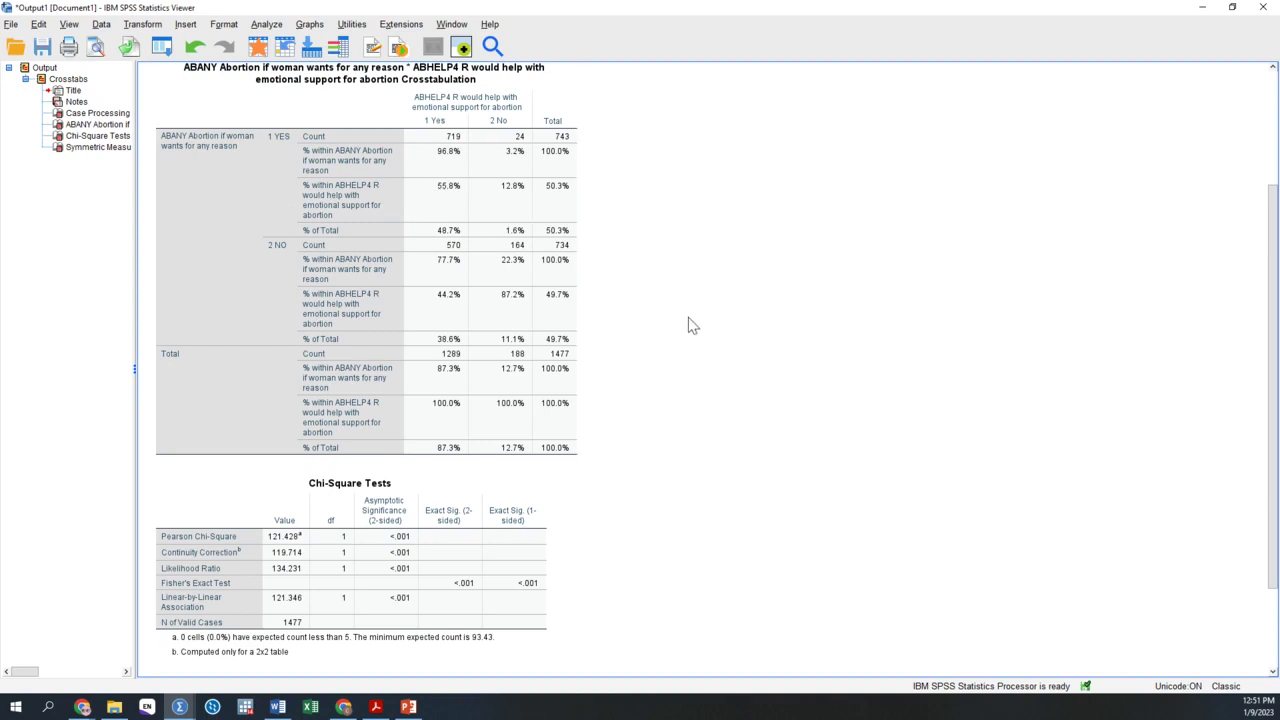
scroll(688, 325, up, 3)
scroll(695, 325, down, 5)
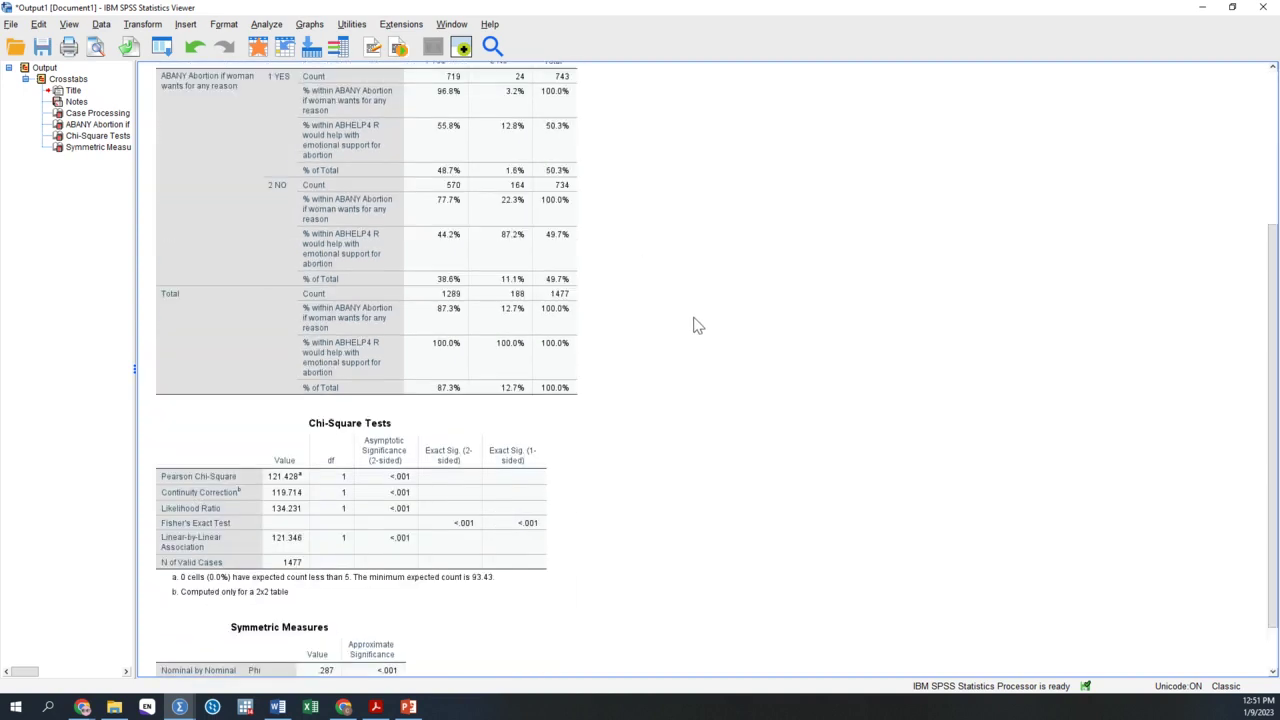
Rerun the ABANY by ABHELP4 crosstab with only counts and total percentages in the cells
click(267, 25)
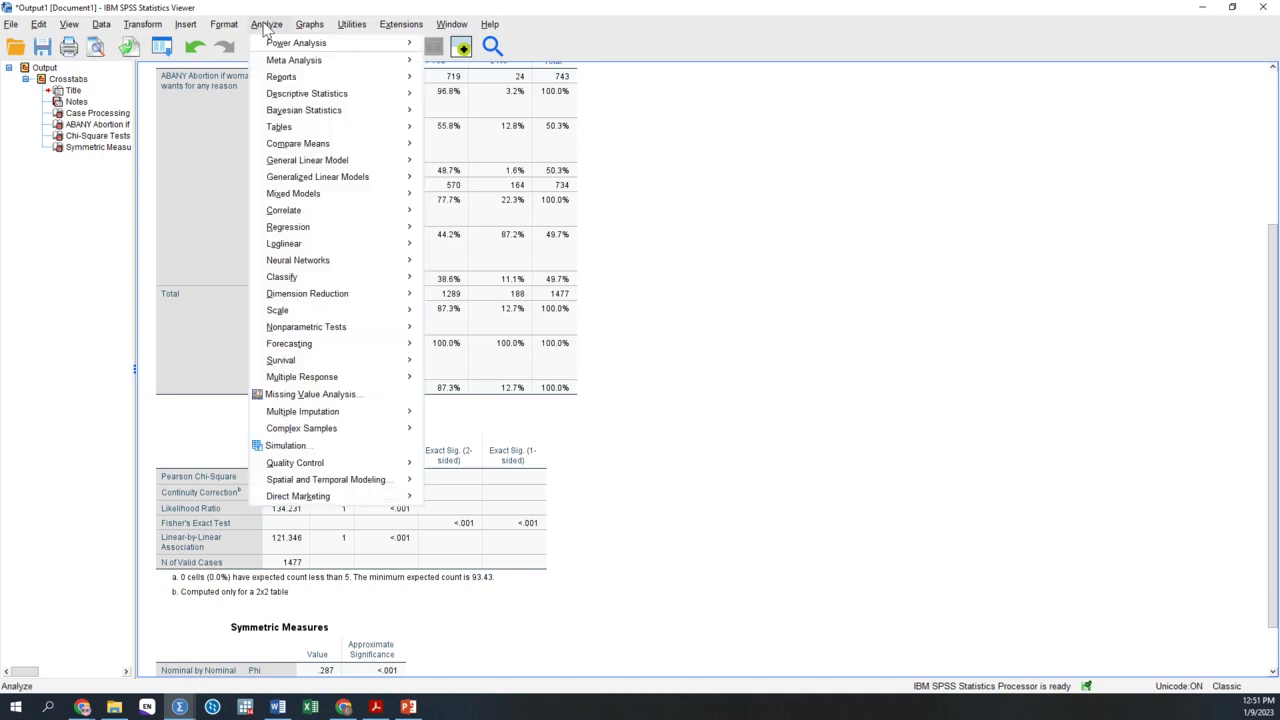
mouse_move(400, 93)
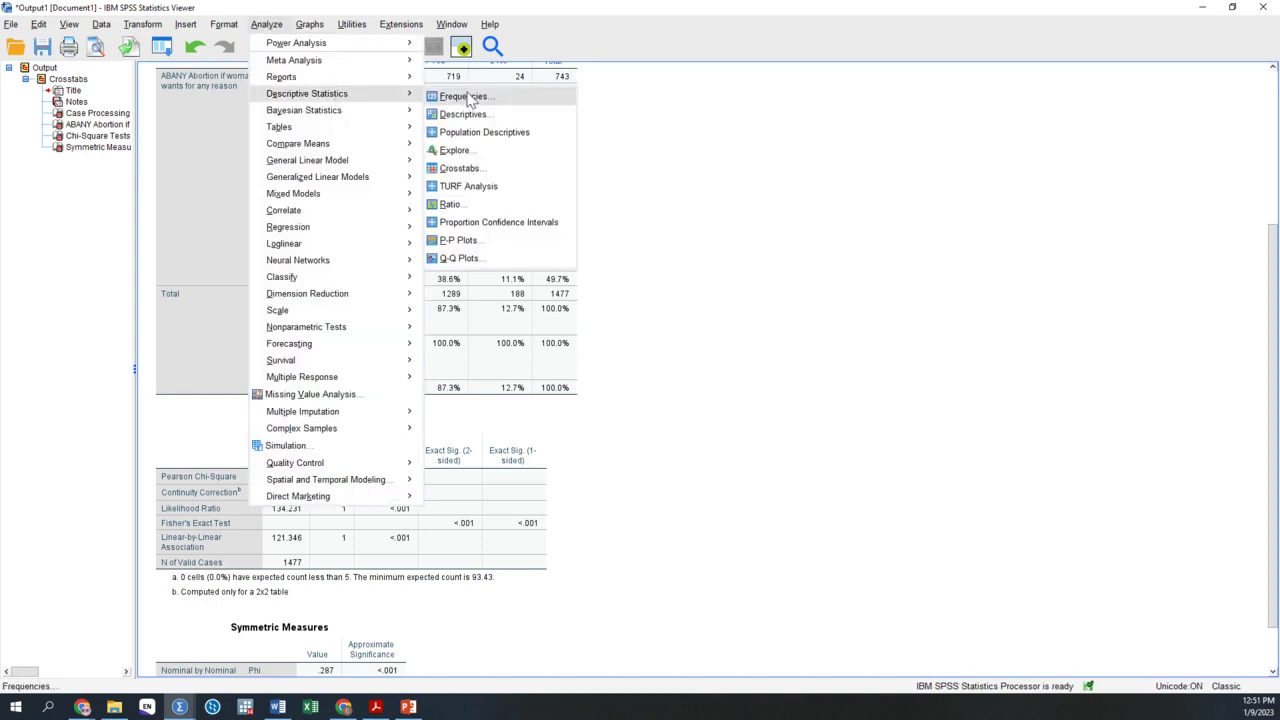
click(473, 176)
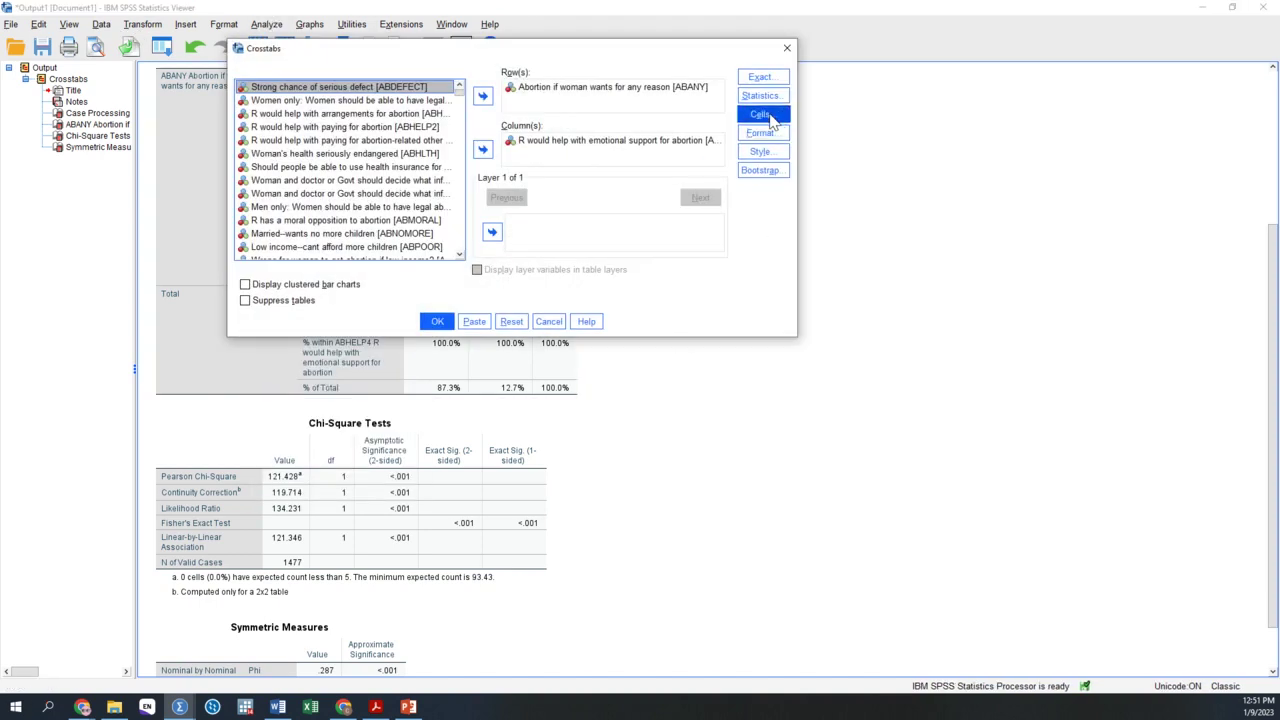
click(760, 114)
click(390, 177)
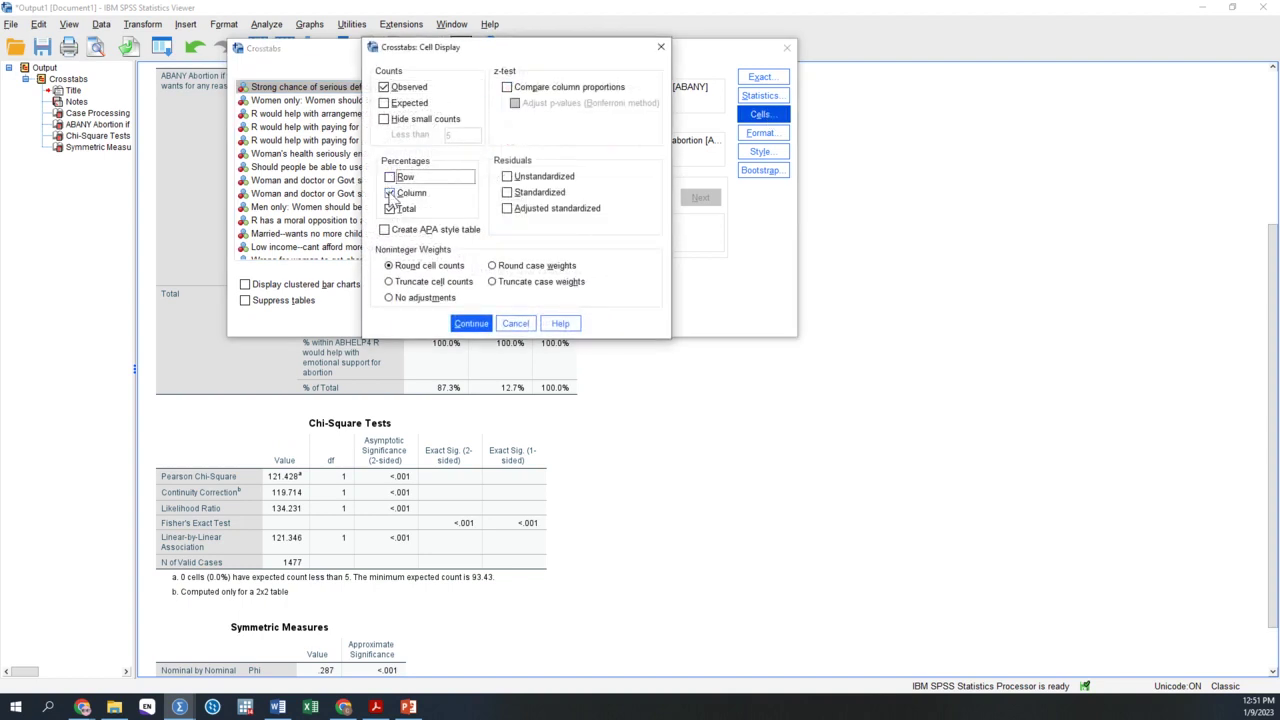
click(390, 193)
click(389, 209)
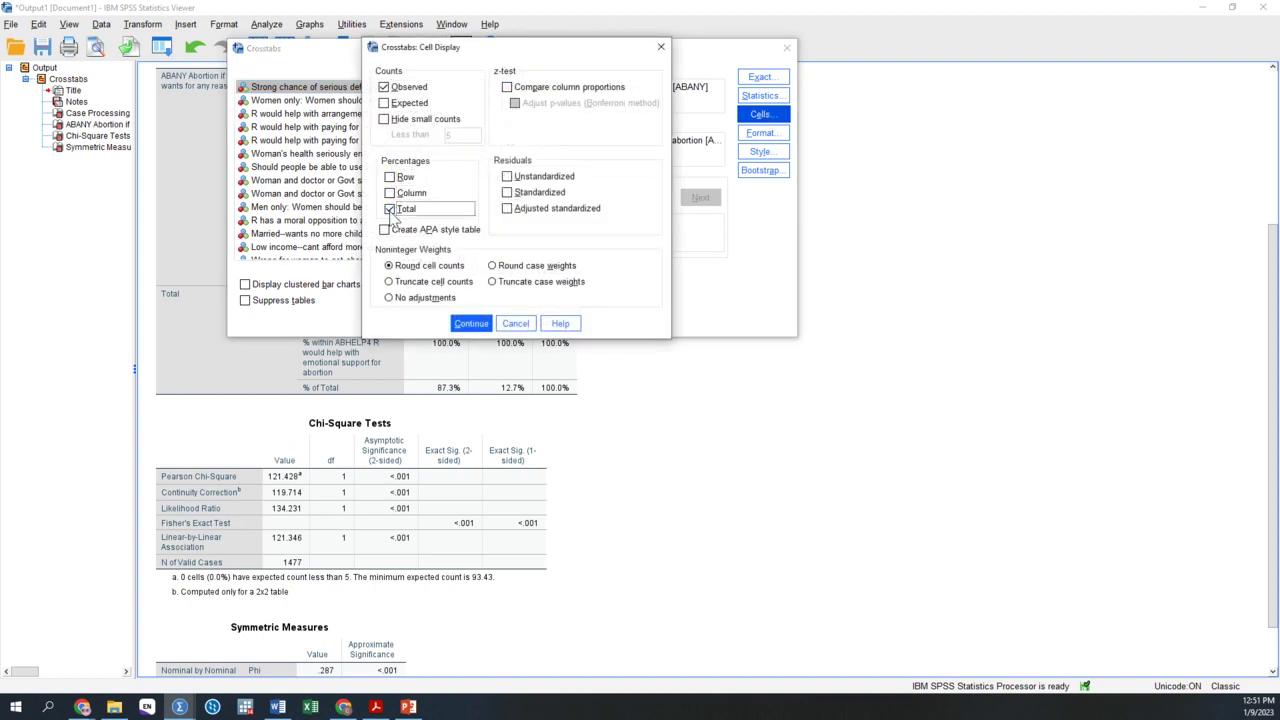
click(389, 209)
click(471, 324)
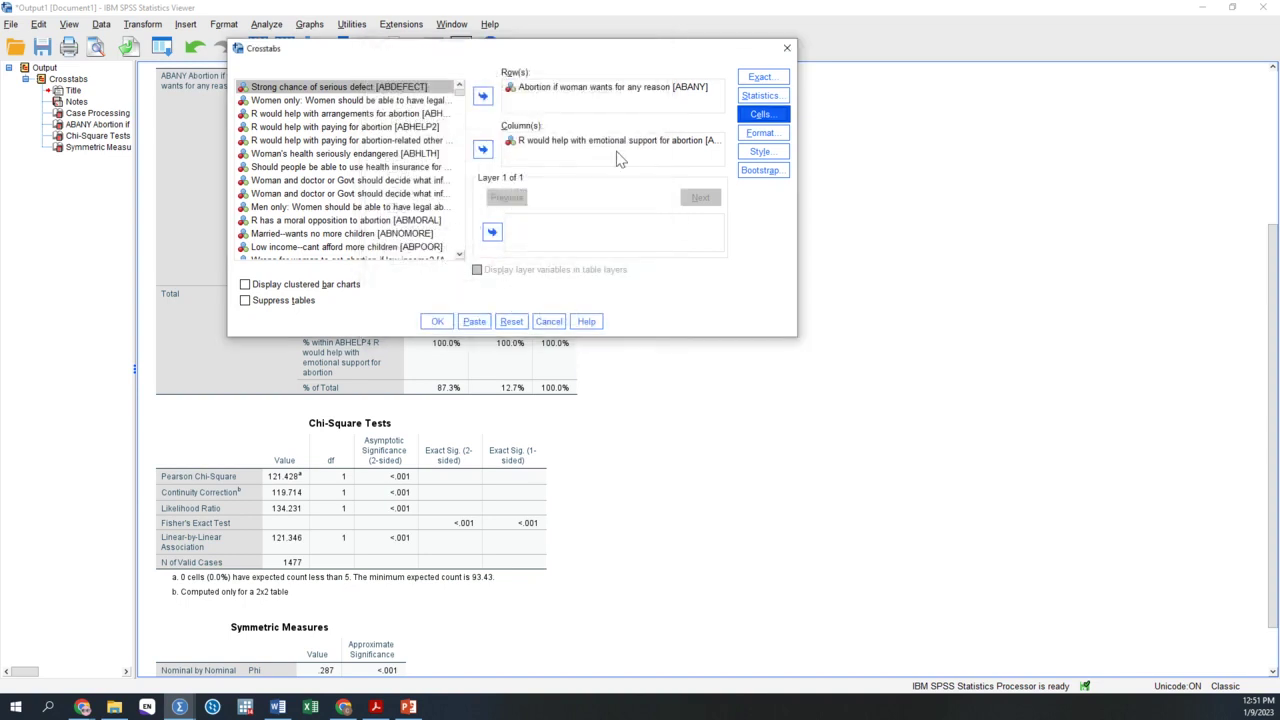
click(440, 323)
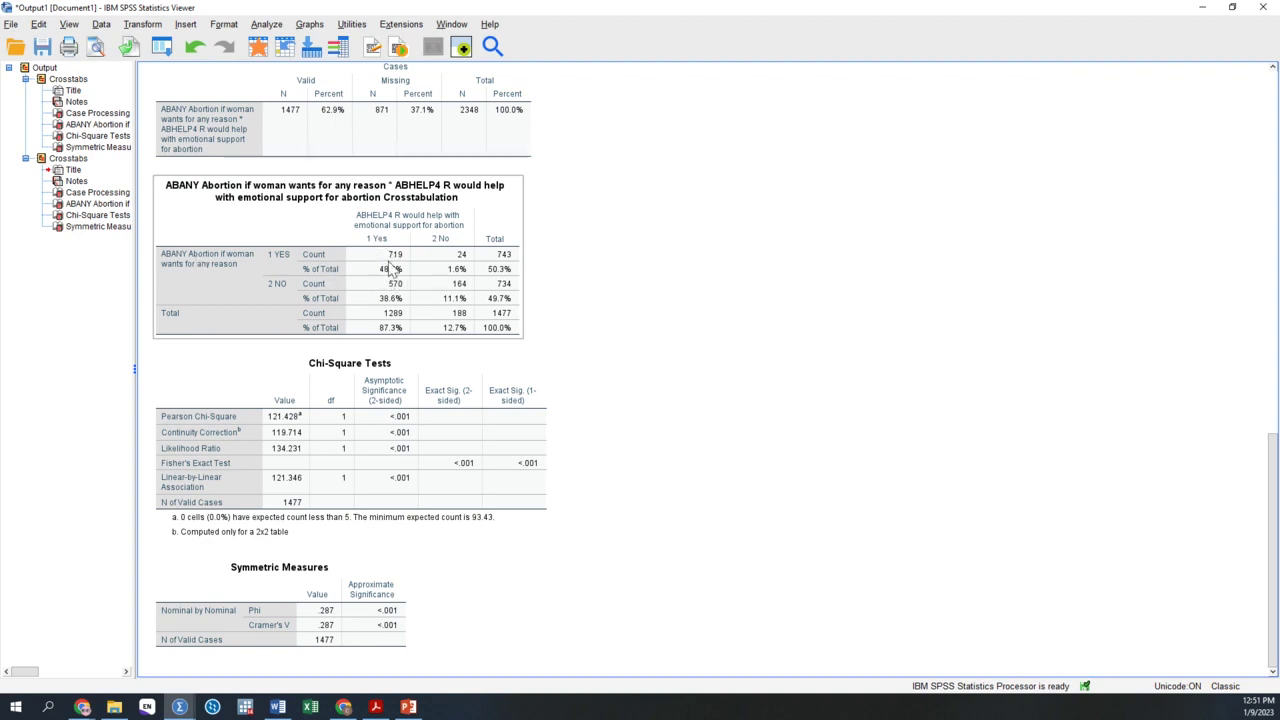
click(666, 238)
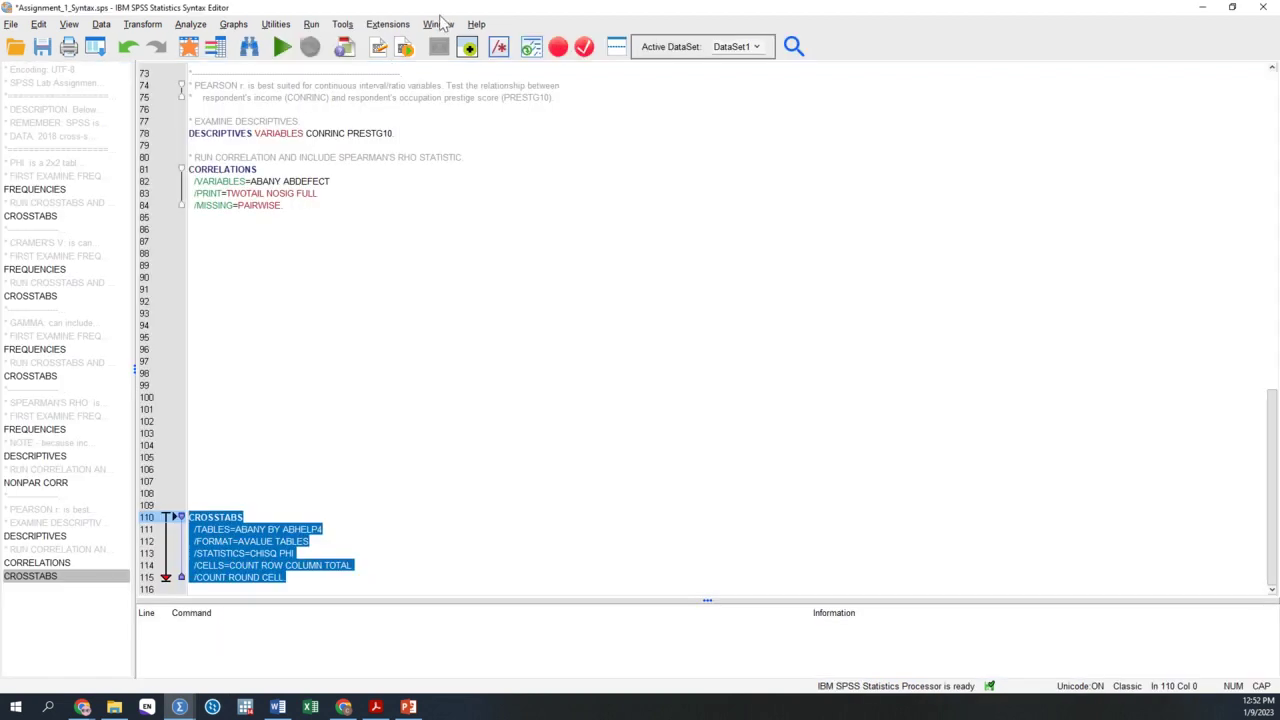
Select and run the CROSSTABS COLSCI BY ADVFRONT block in the syntax
scroll(481, 311, up, 20)
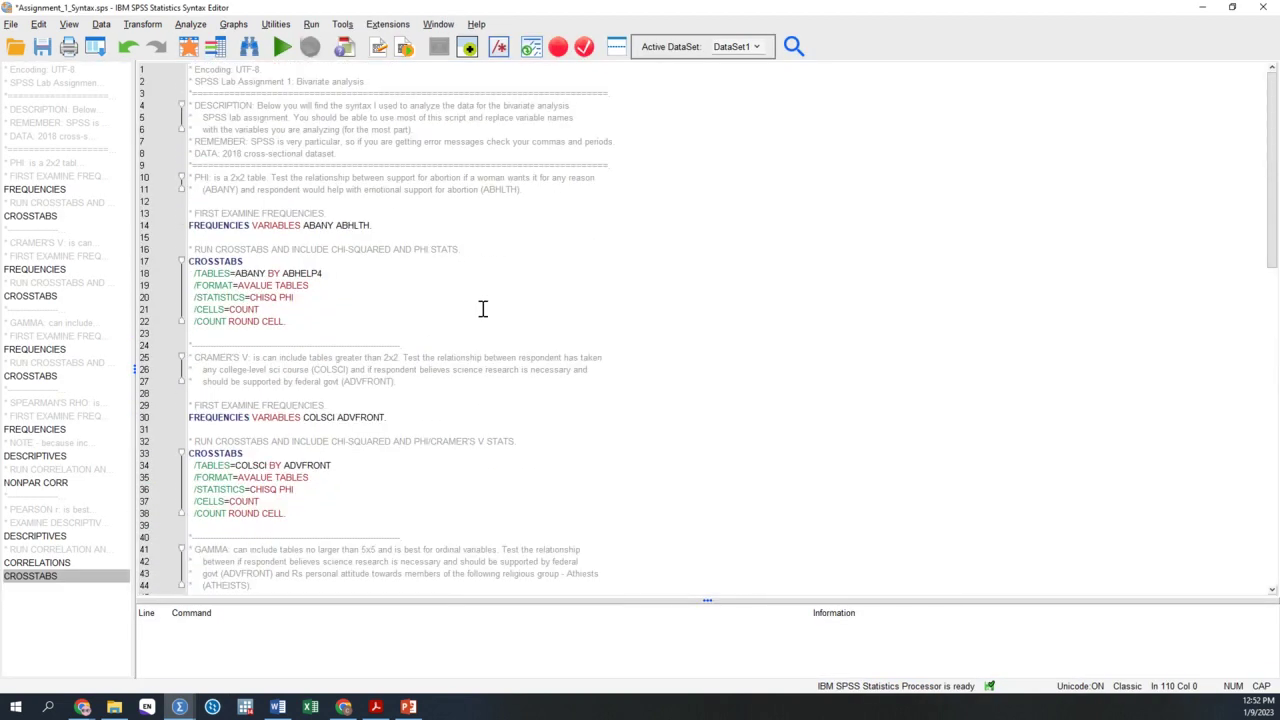
scroll(545, 260, down, 6)
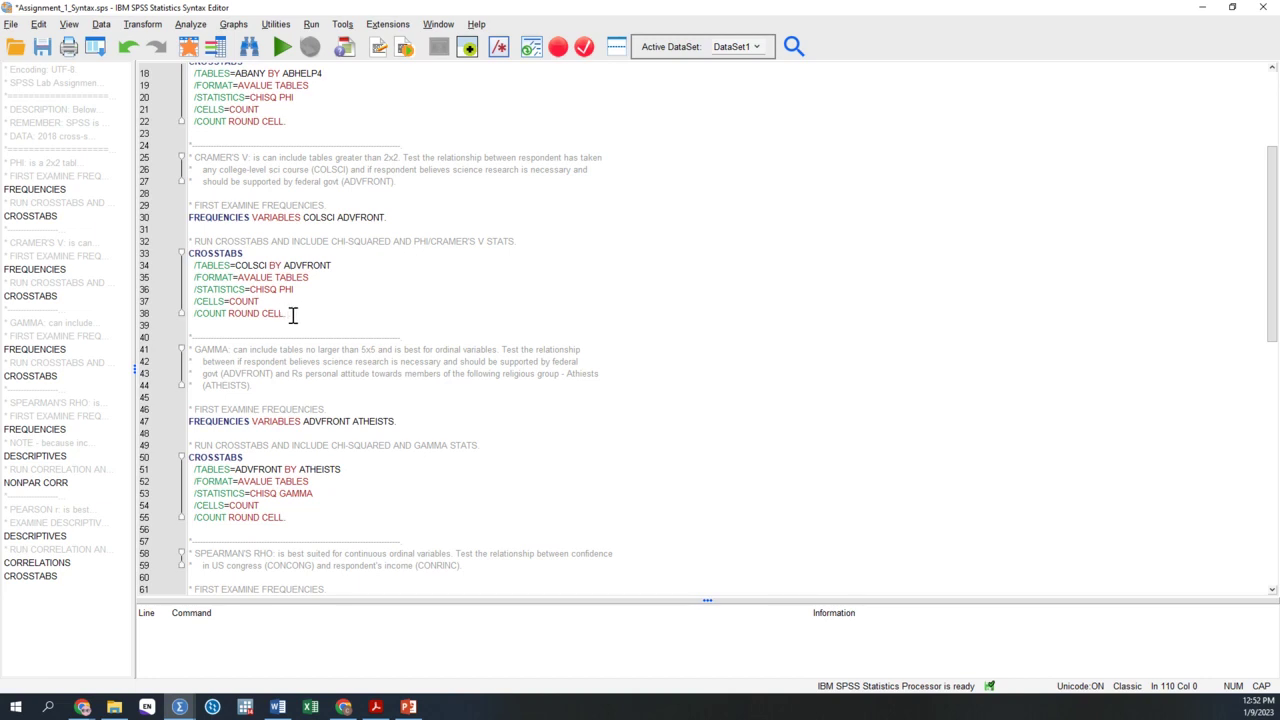
drag(391, 217, 172, 208)
click(392, 216)
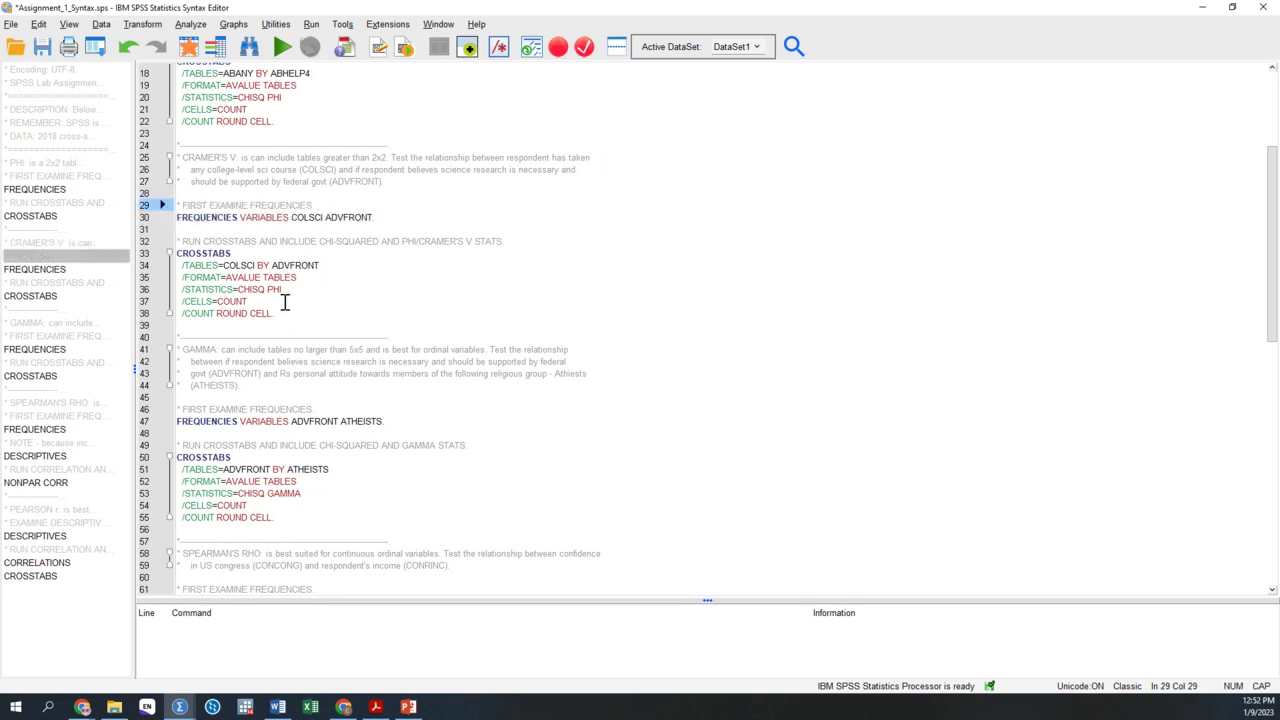
drag(281, 314, 172, 253)
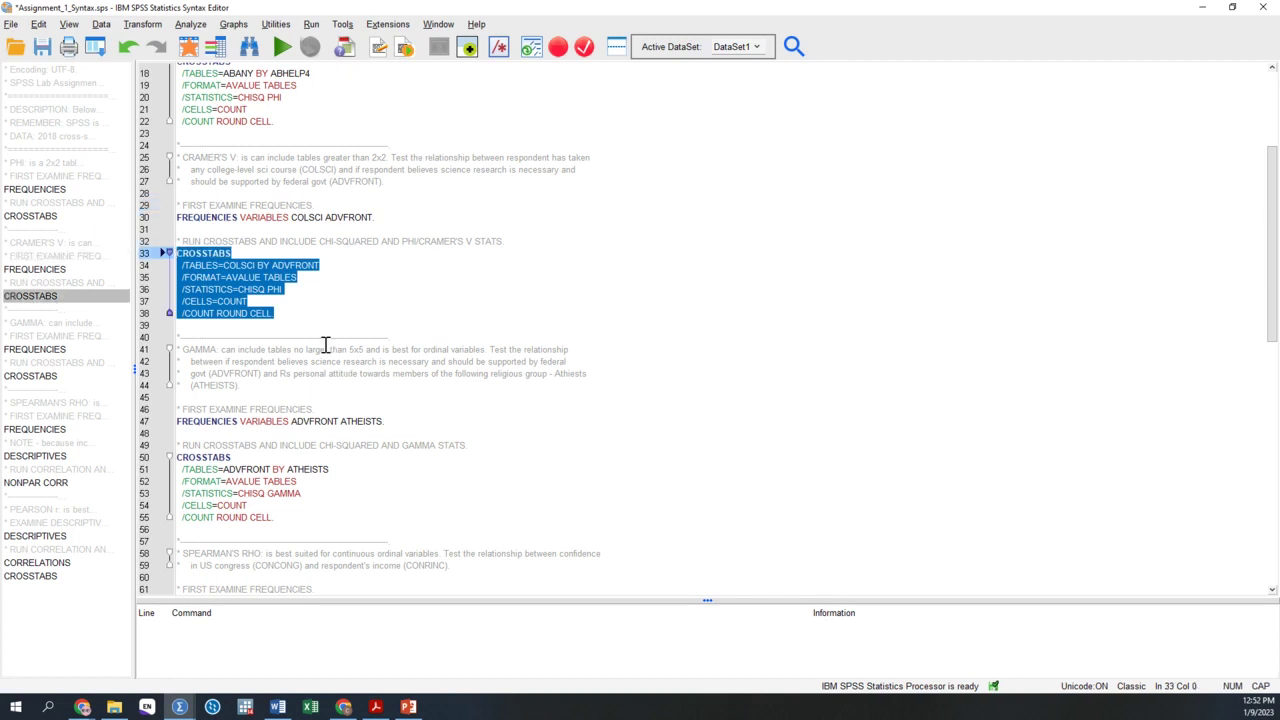
click(282, 46)
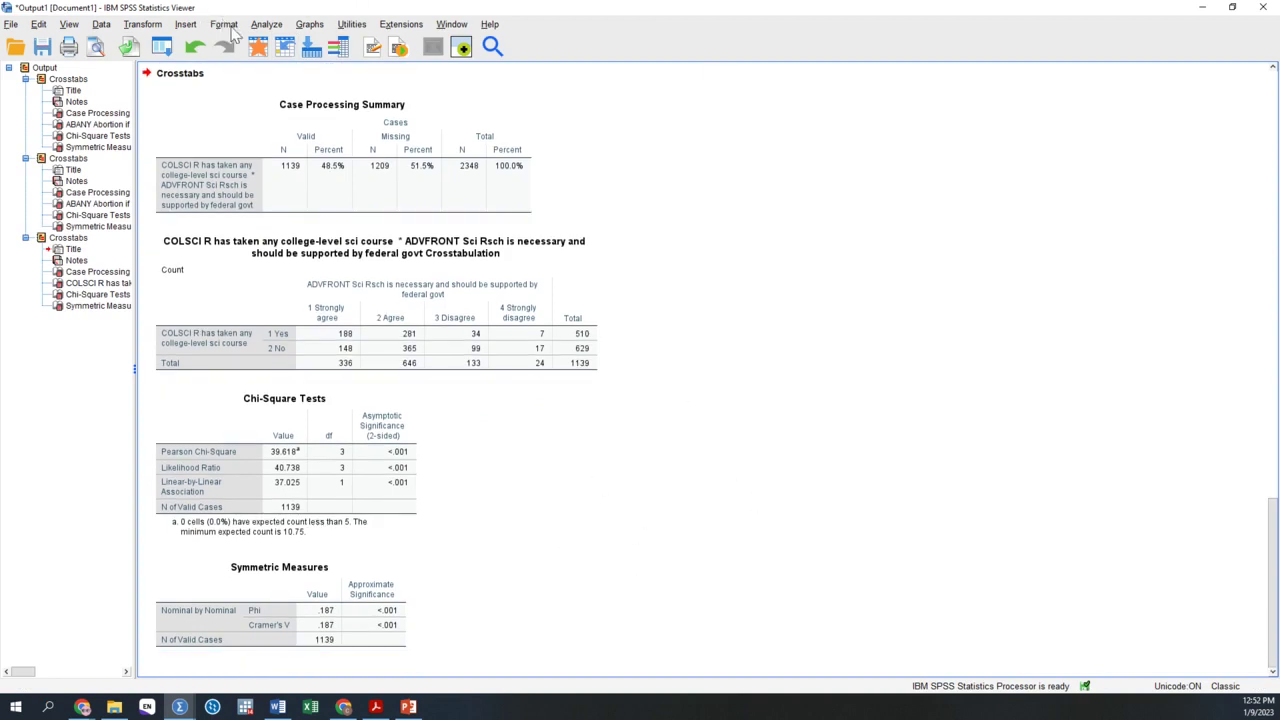
click(272, 28)
mouse_move(326, 98)
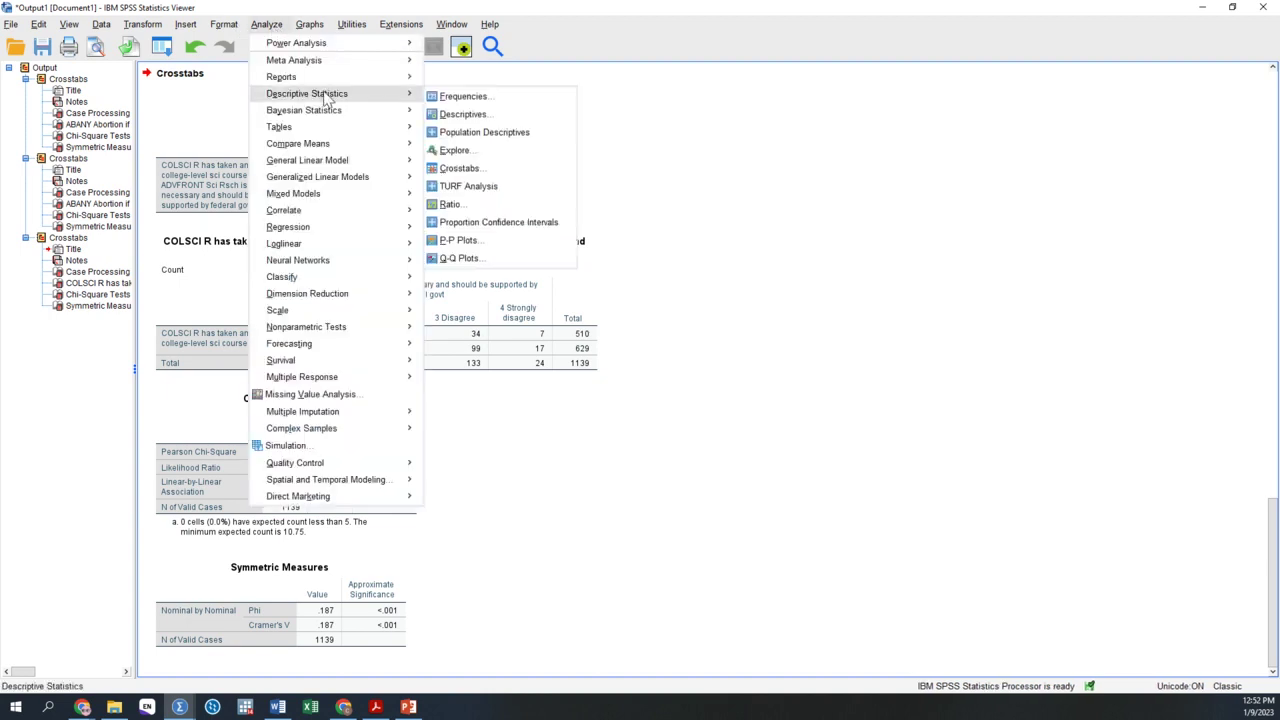
click(459, 168)
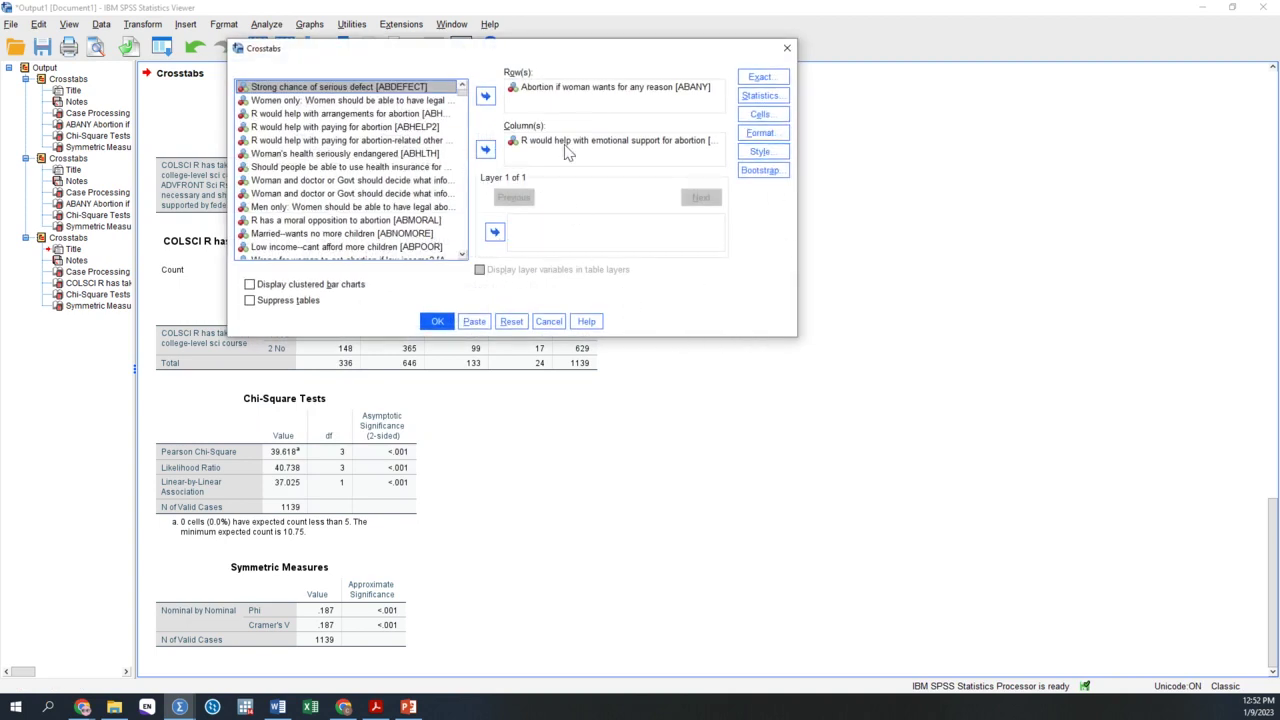
click(612, 88)
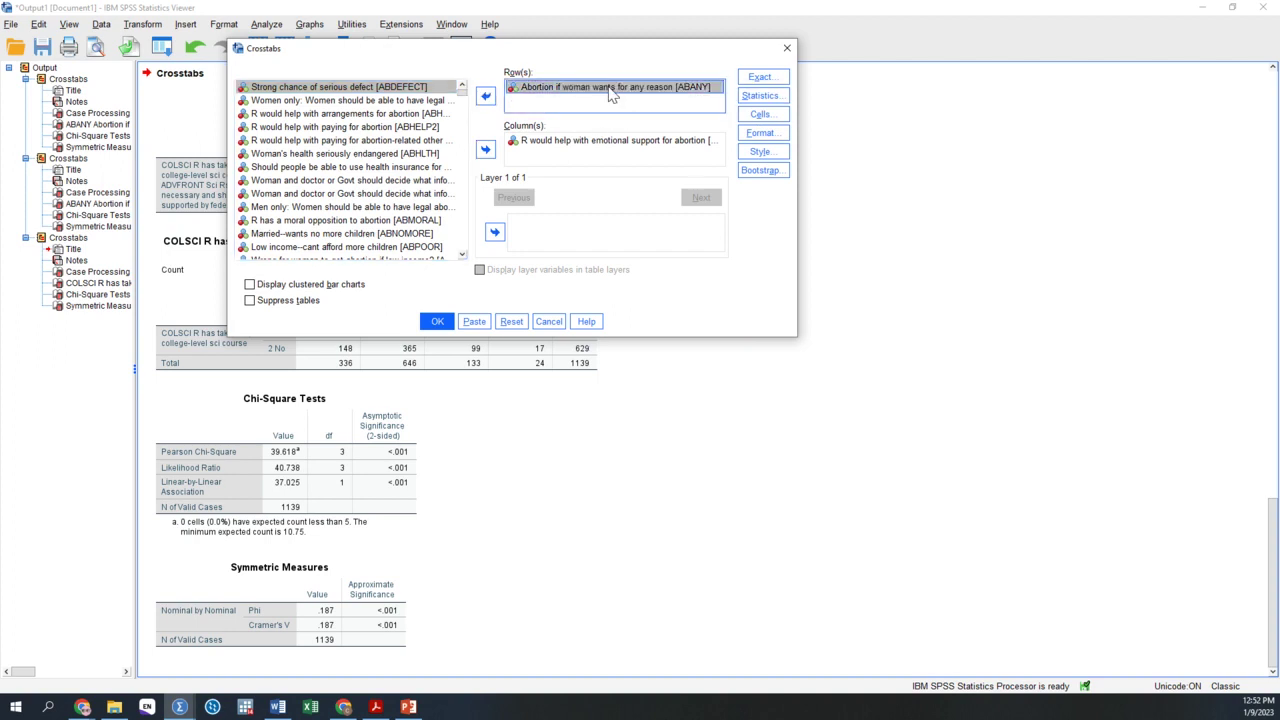
click(759, 97)
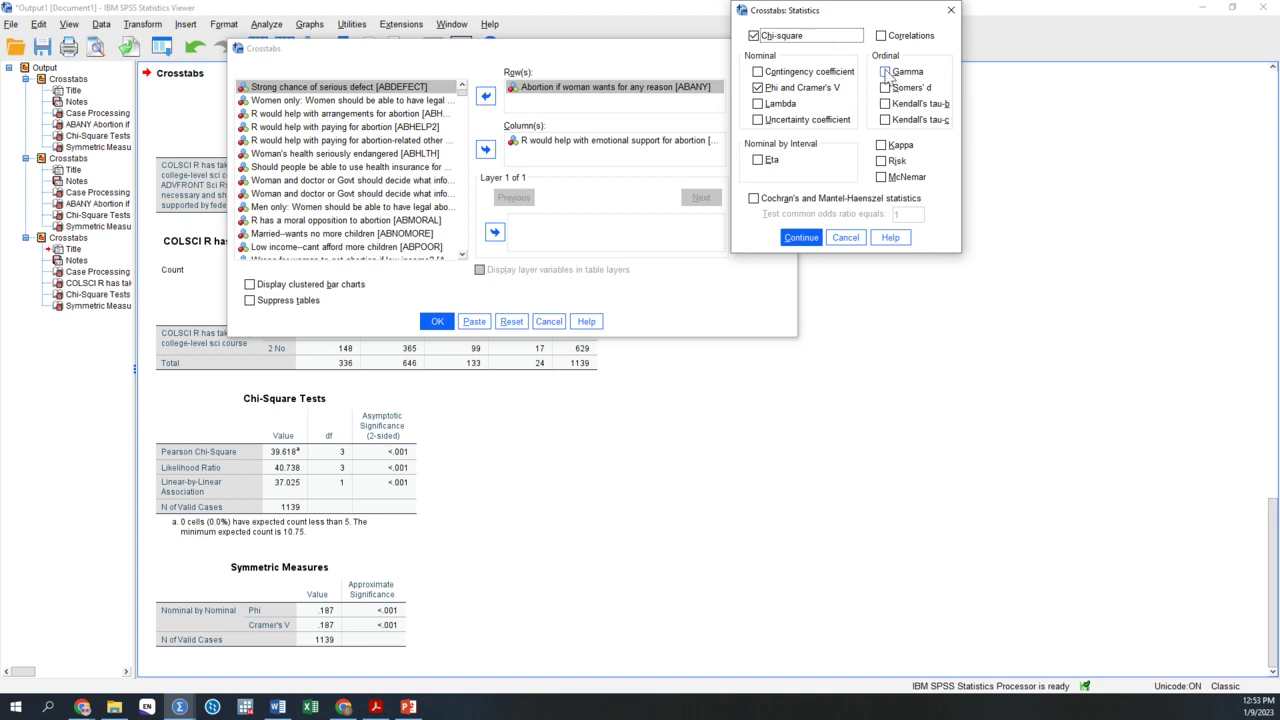
click(759, 88)
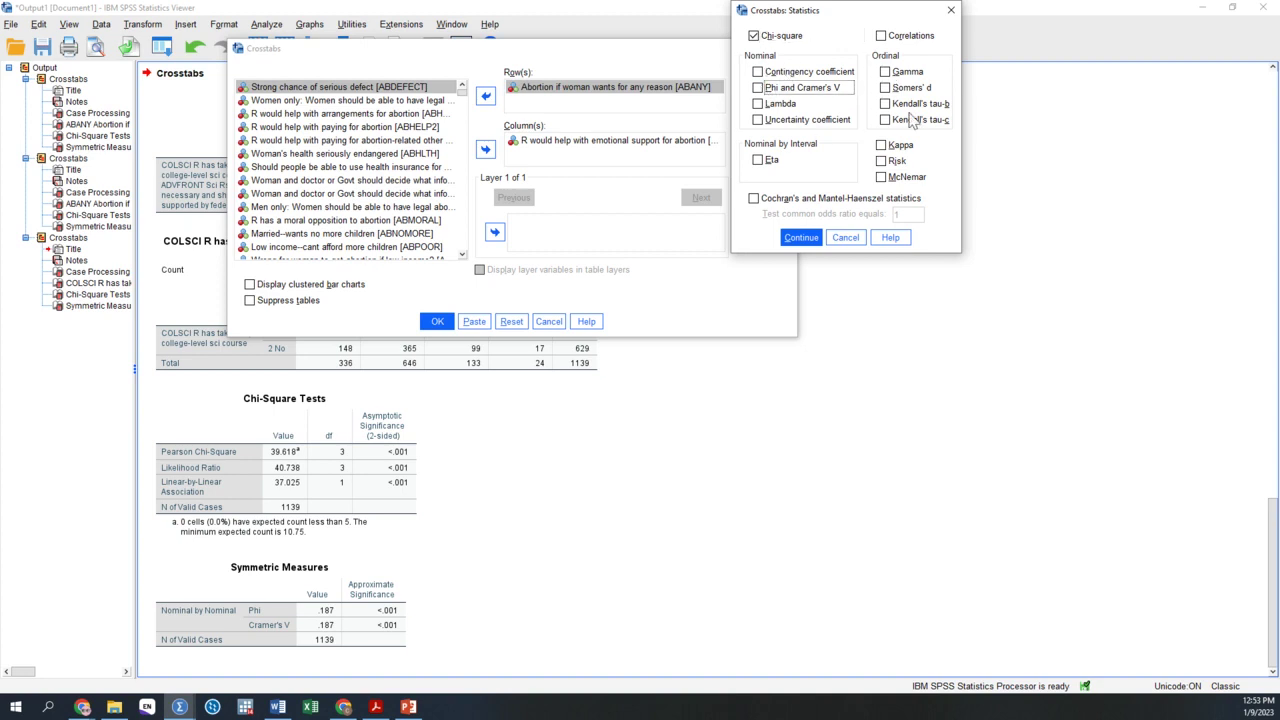
click(885, 72)
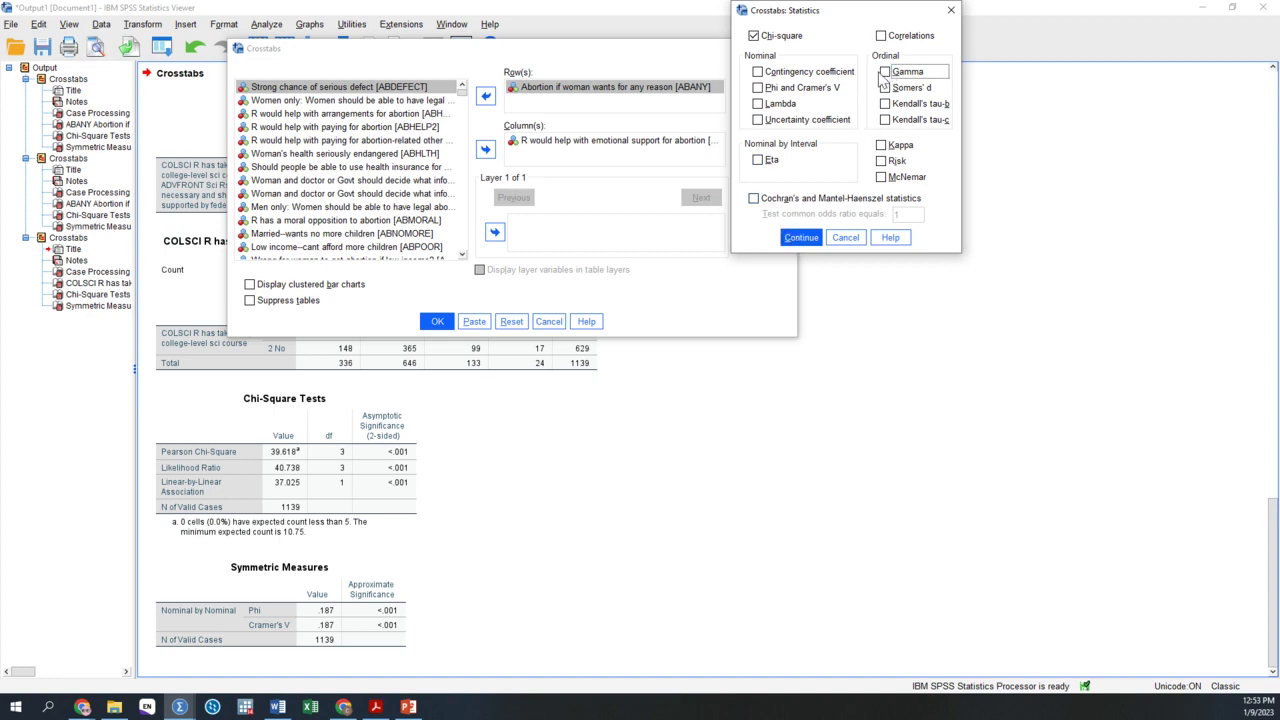
click(761, 89)
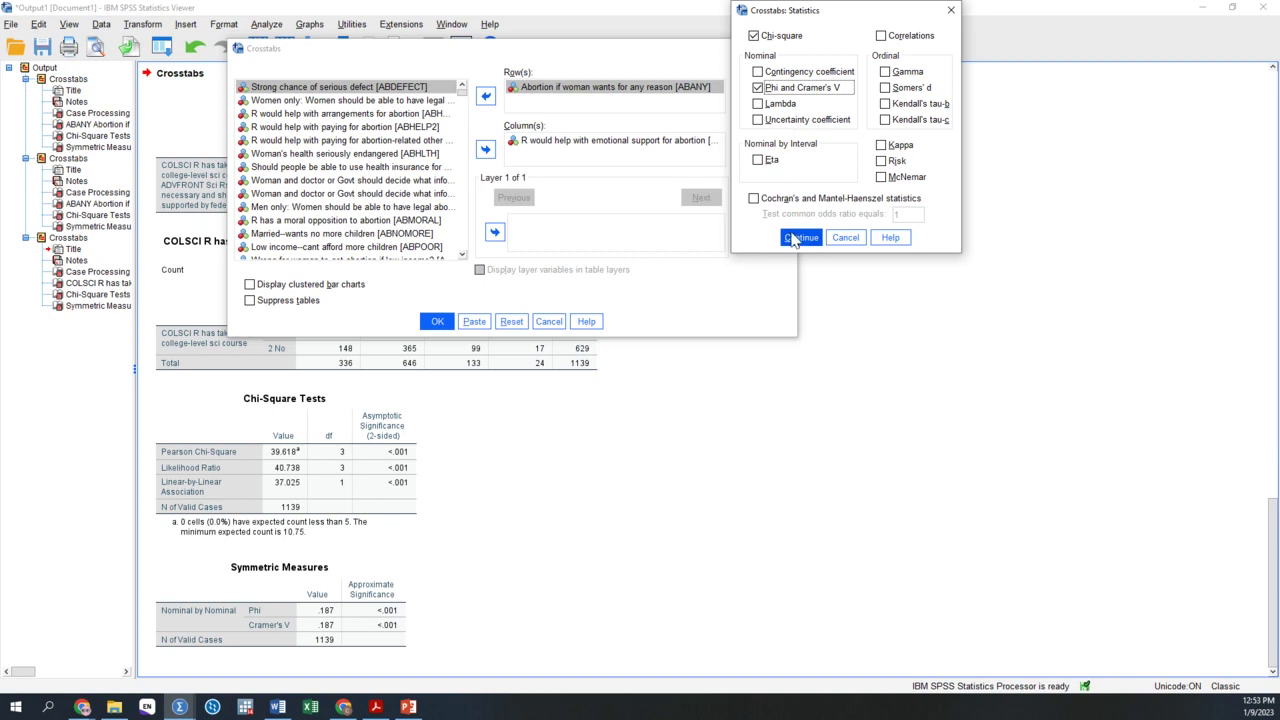
click(801, 237)
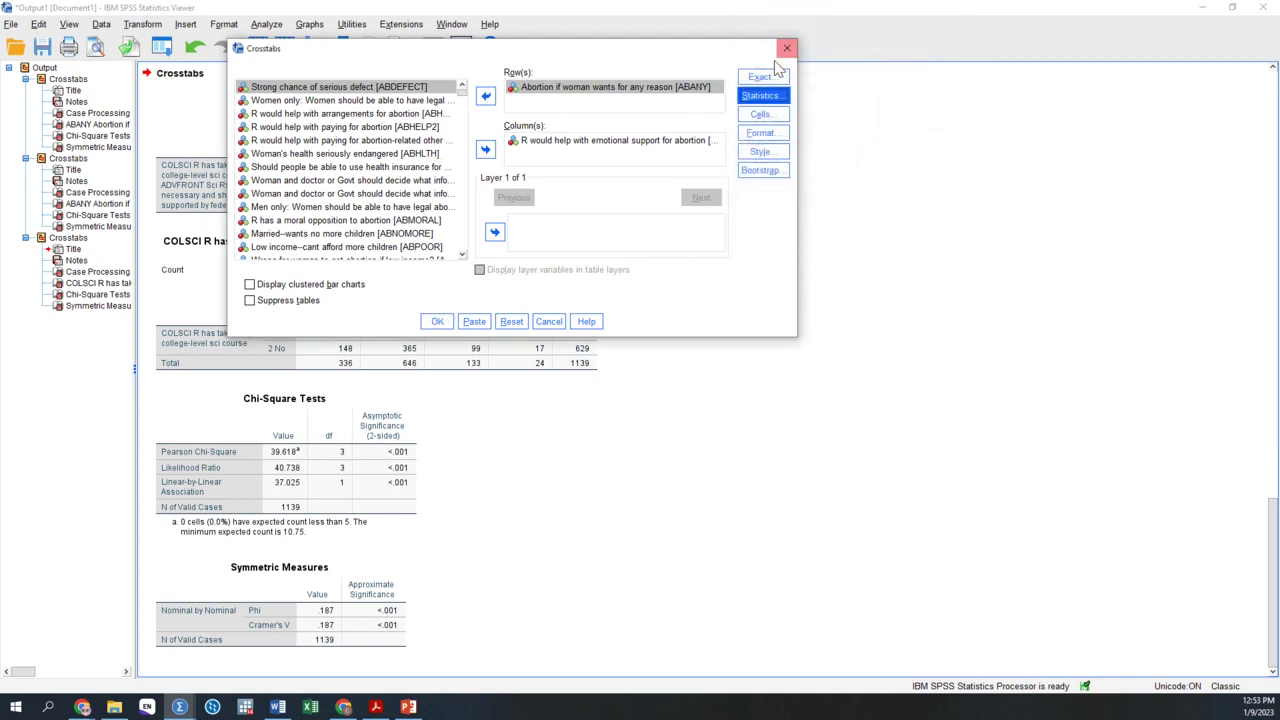
click(787, 49)
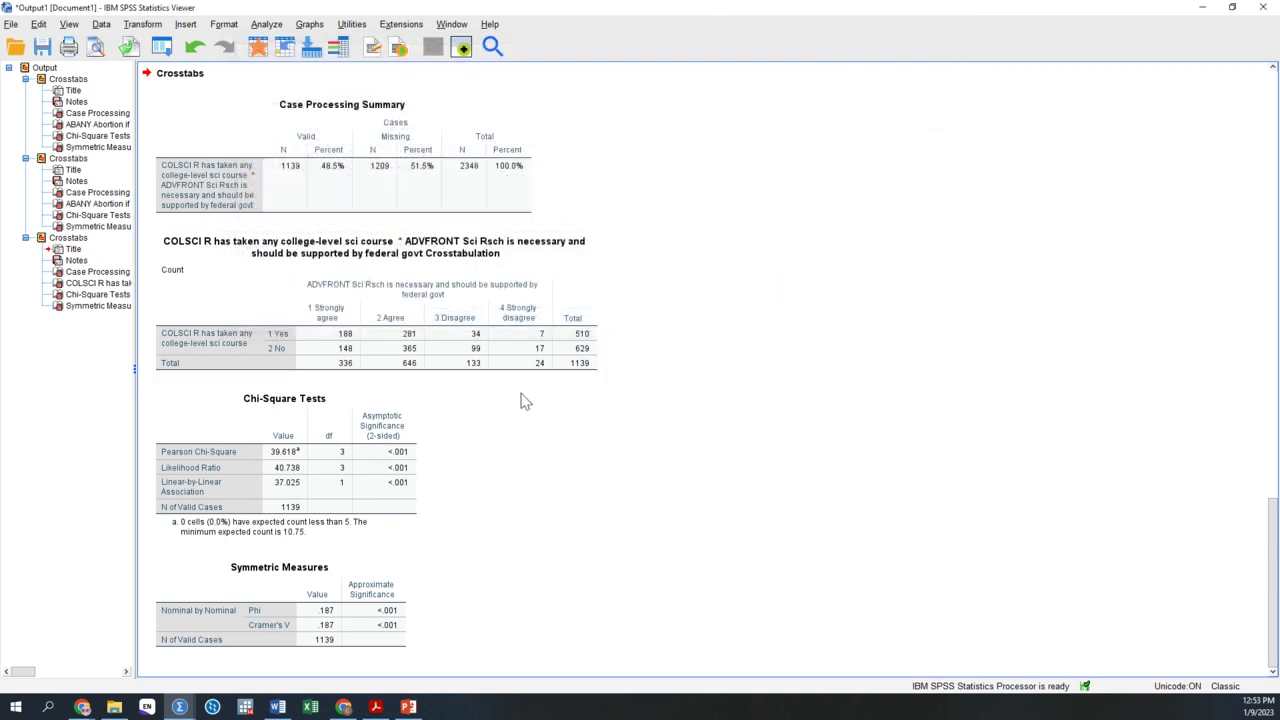
click(180, 707)
Switch between Output1 and Assignment_1_Syntax.sps, finishing in the syntax editor
click(200, 653)
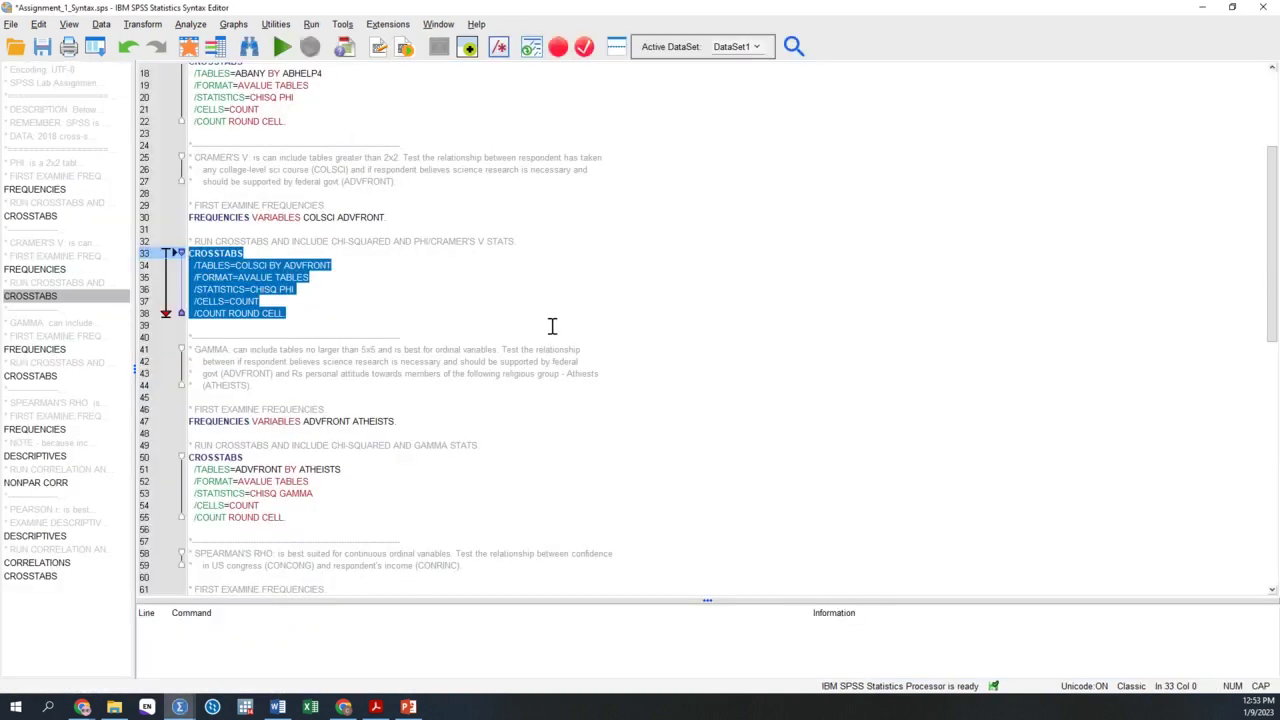
scroll(510, 300, down, 4)
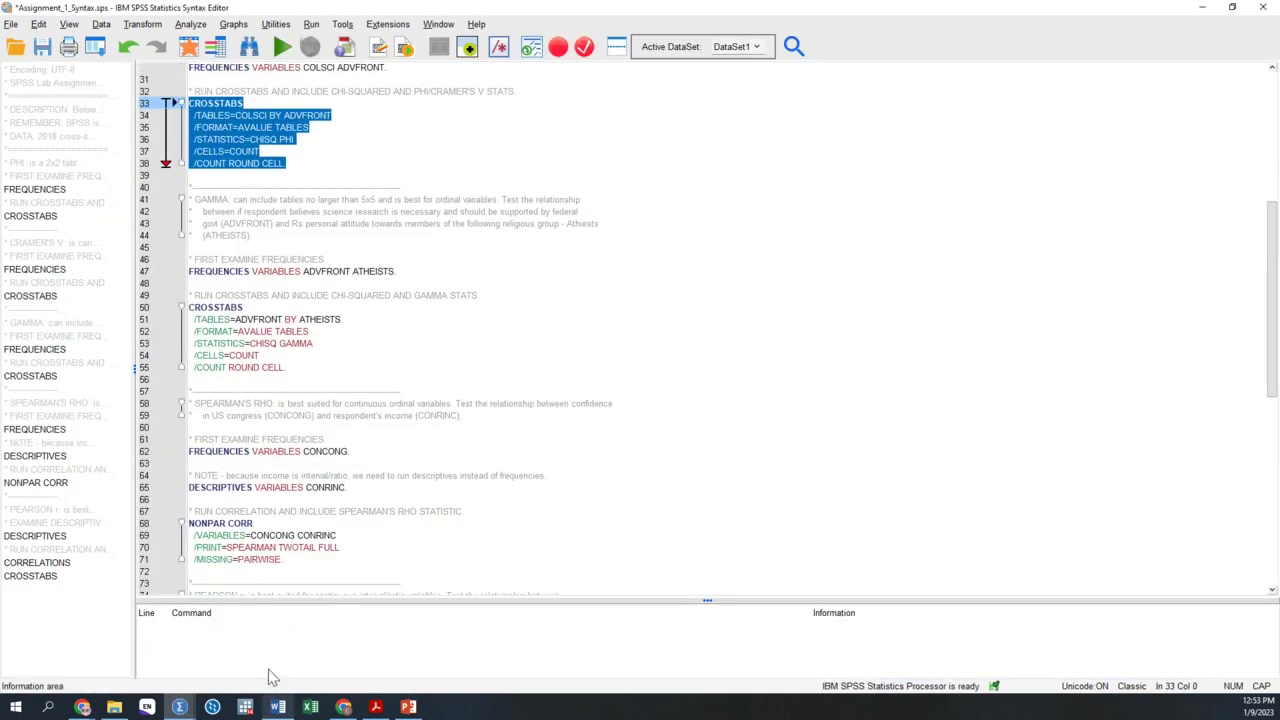
click(180, 707)
click(312, 659)
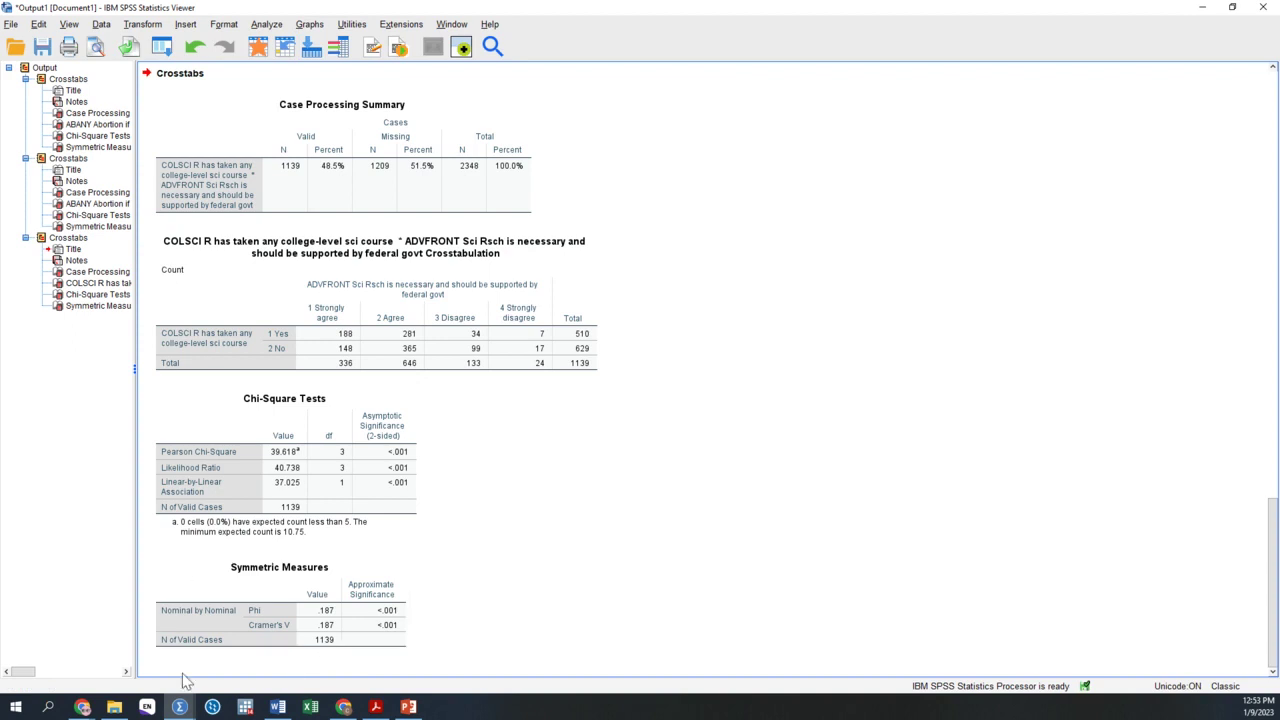
click(181, 707)
click(229, 652)
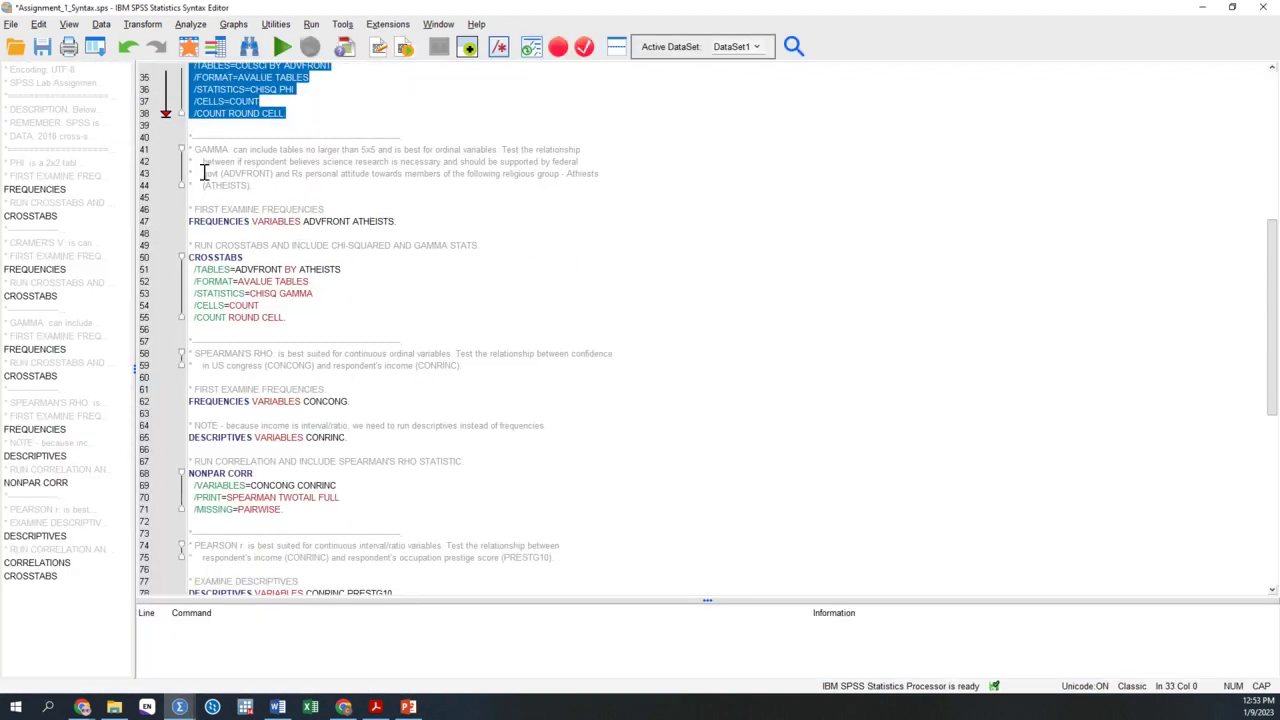
Select the CROSSTABS ADVFRONT BY ATHEISTS block requesting CHISQ and GAMMA
drag(197, 152, 224, 152)
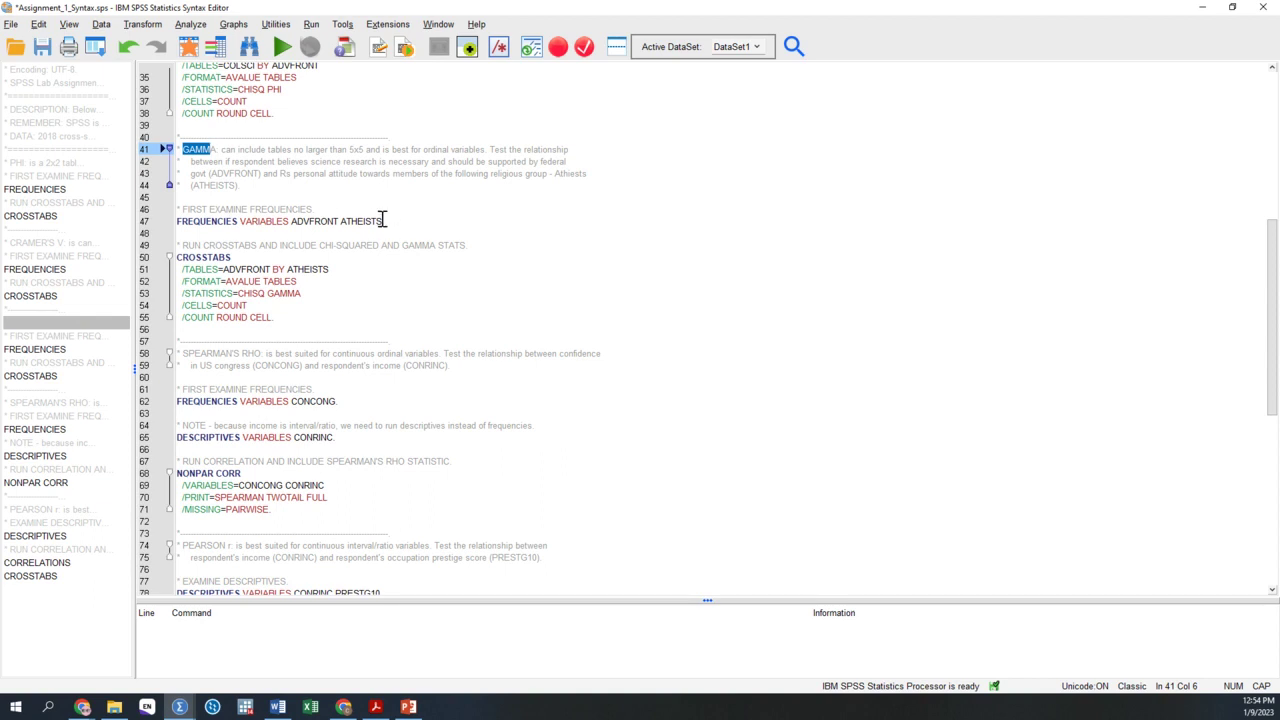
drag(389, 223, 177, 222)
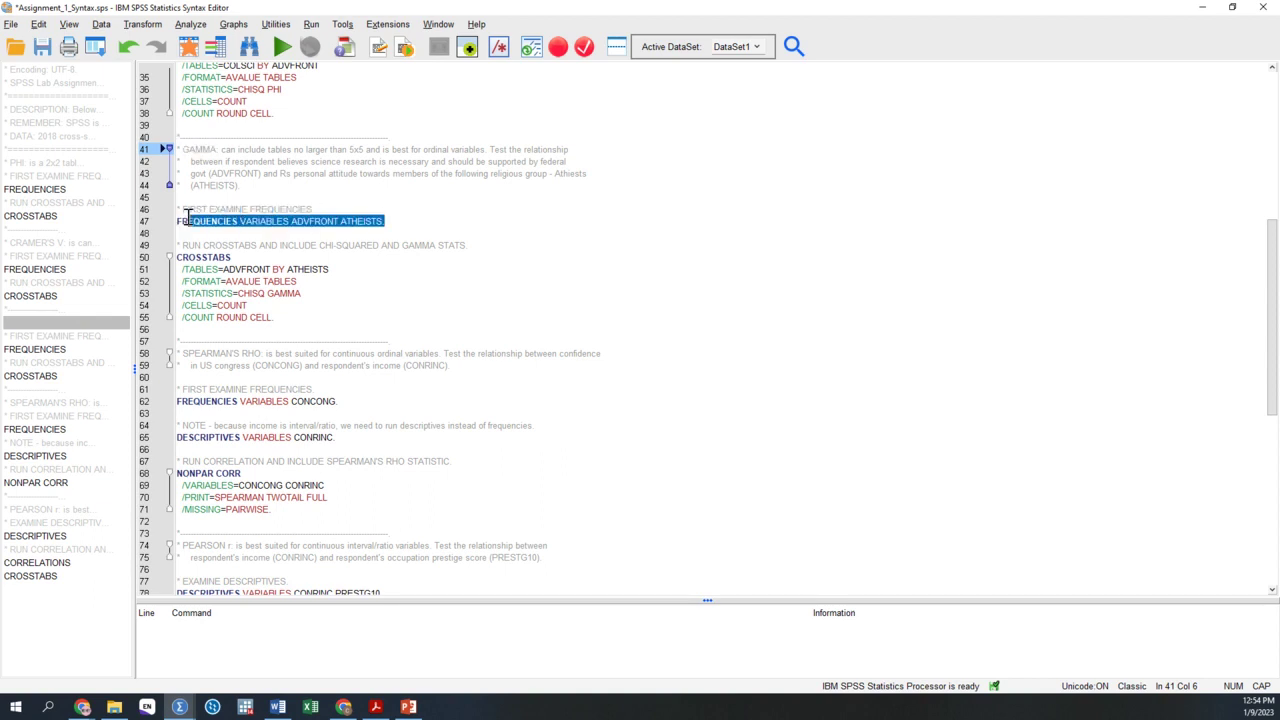
click(497, 208)
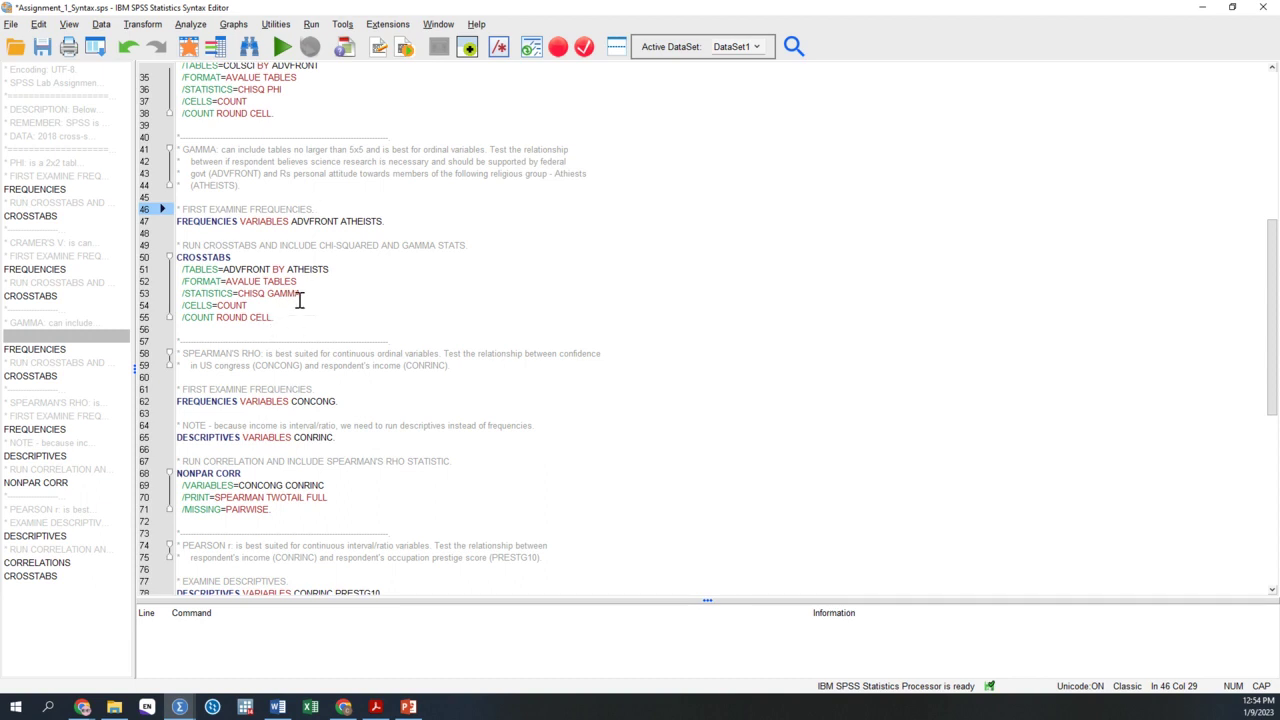
drag(302, 293, 269, 297)
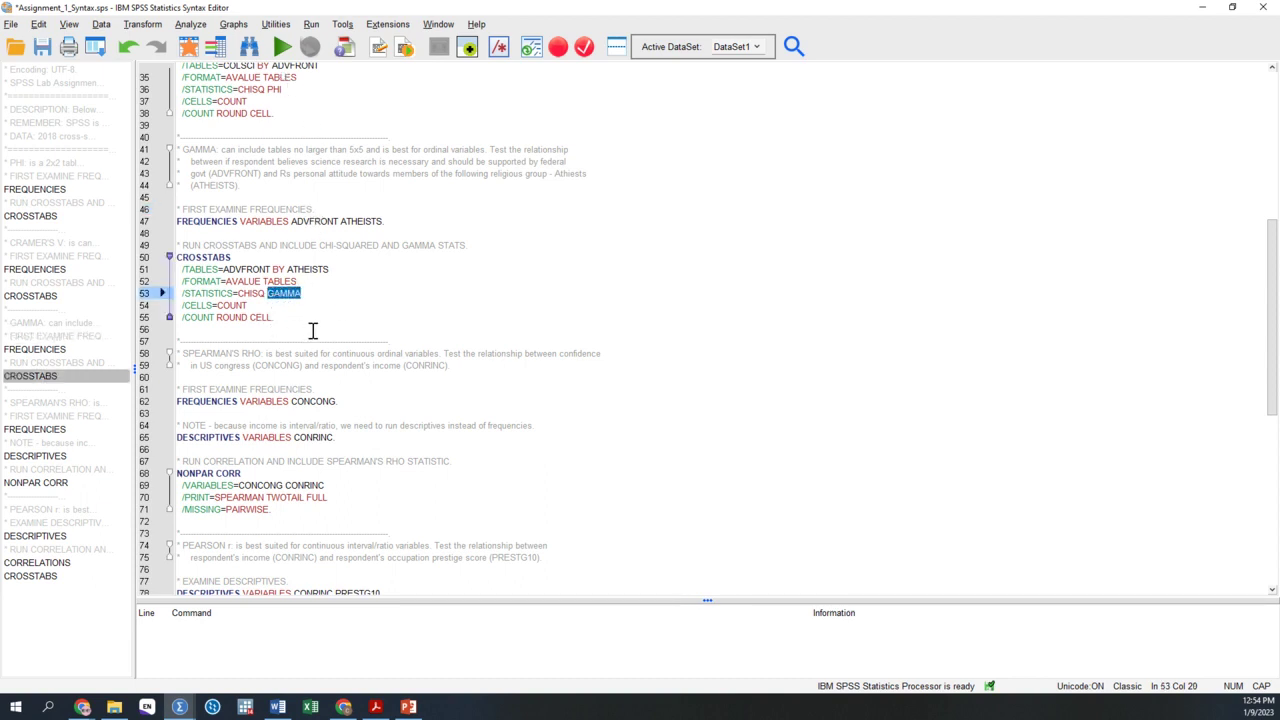
drag(274, 317, 166, 244)
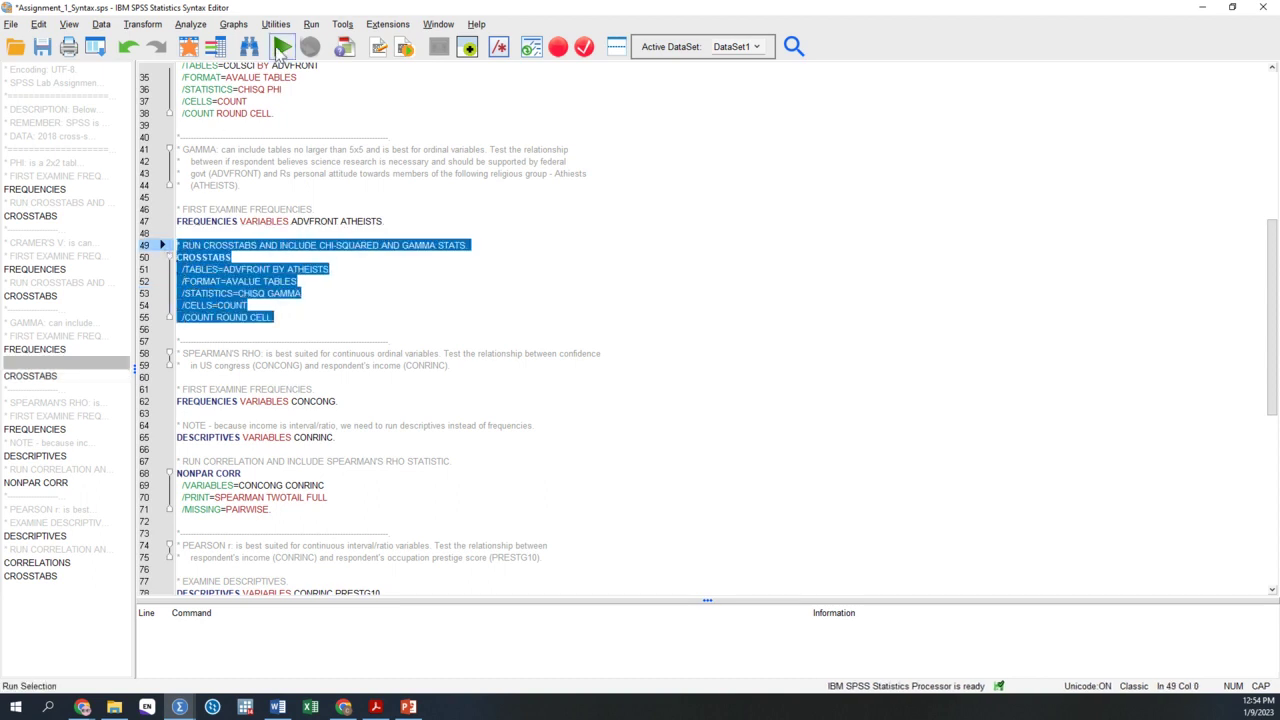
Run the ADVFRONT by ATHEISTS crosstab, getting chi-square 37.593 (12 df) and gamma .210
click(283, 48)
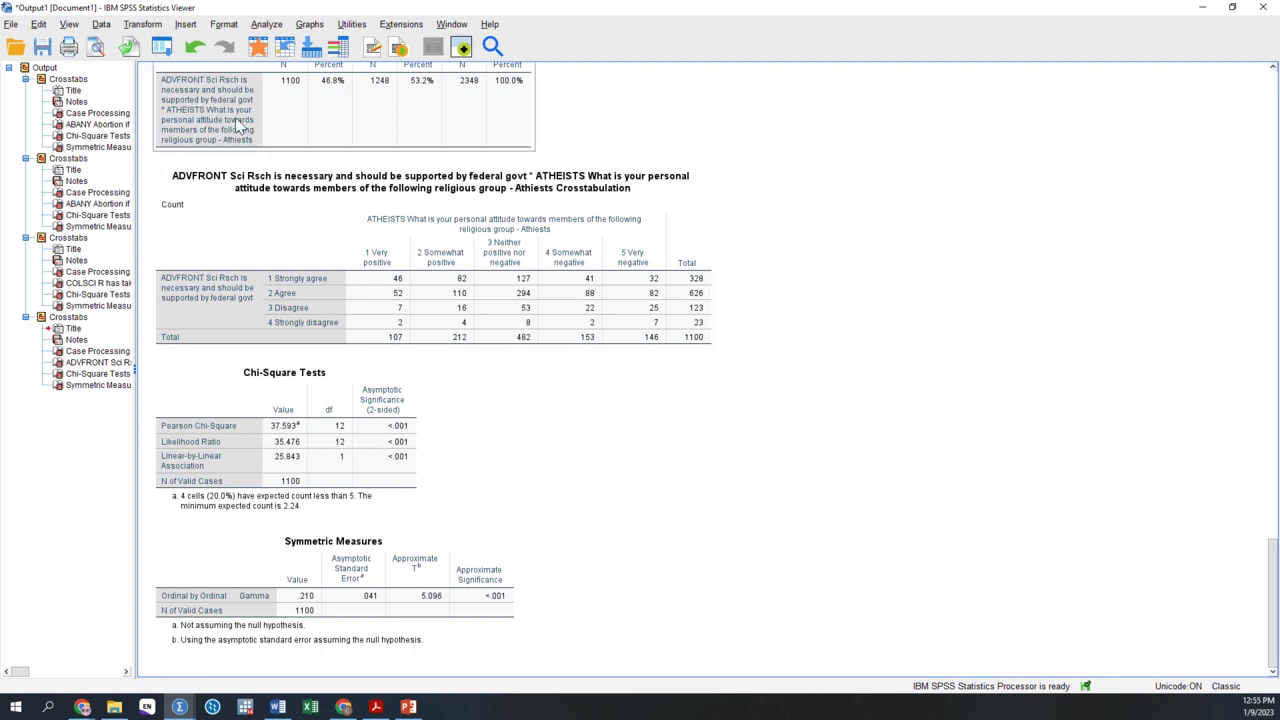
click(268, 27)
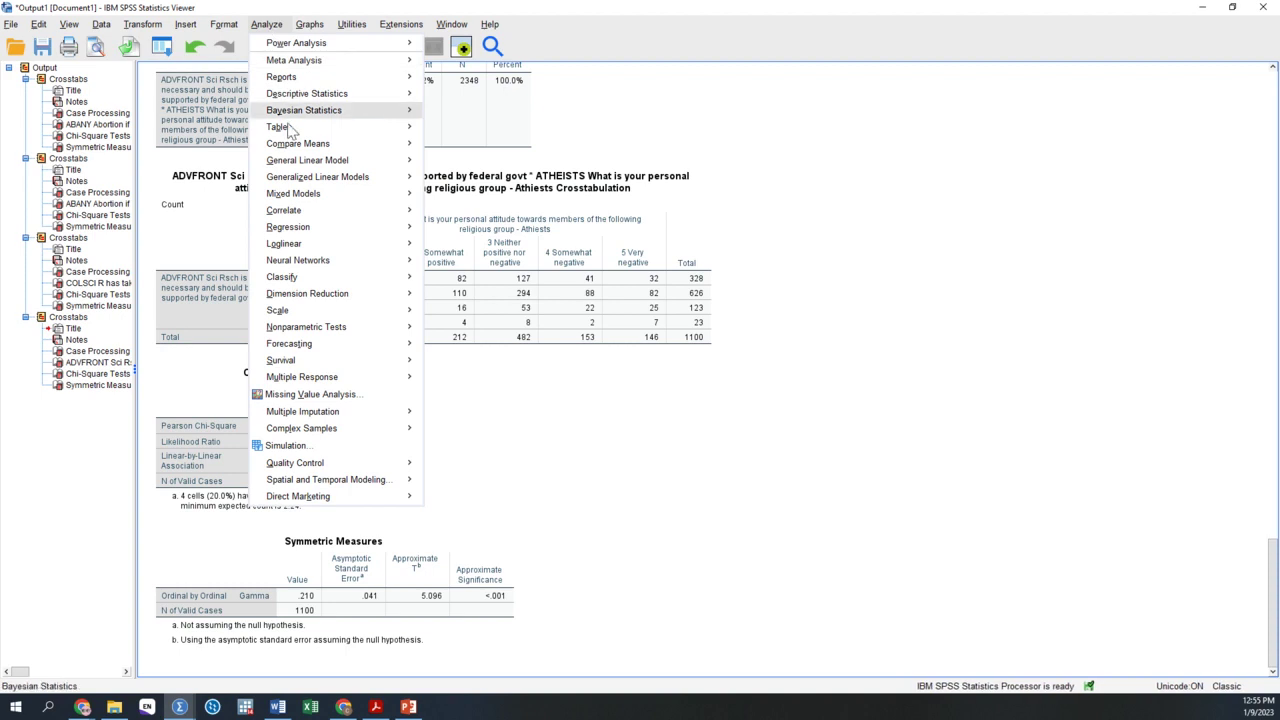
In Bivariate Correlations, remove ABANY and ABDEFECT and switch from Pearson to Spearman
mouse_move(320, 218)
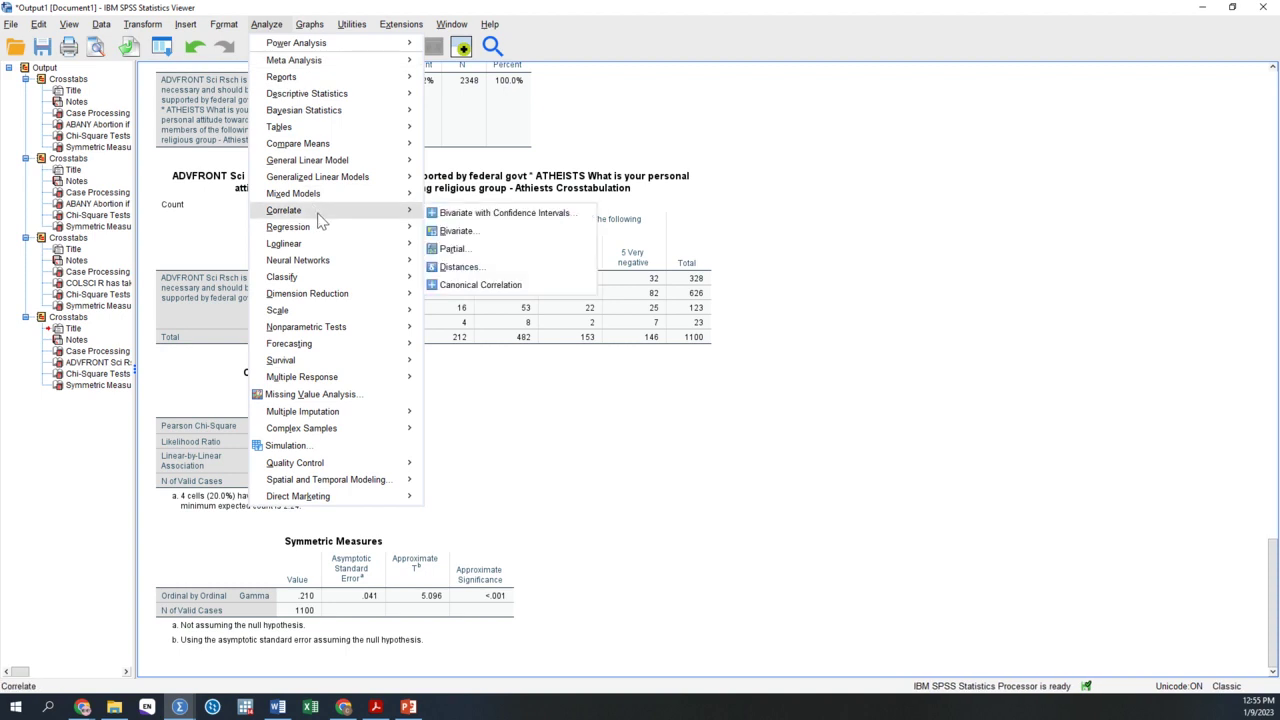
click(476, 236)
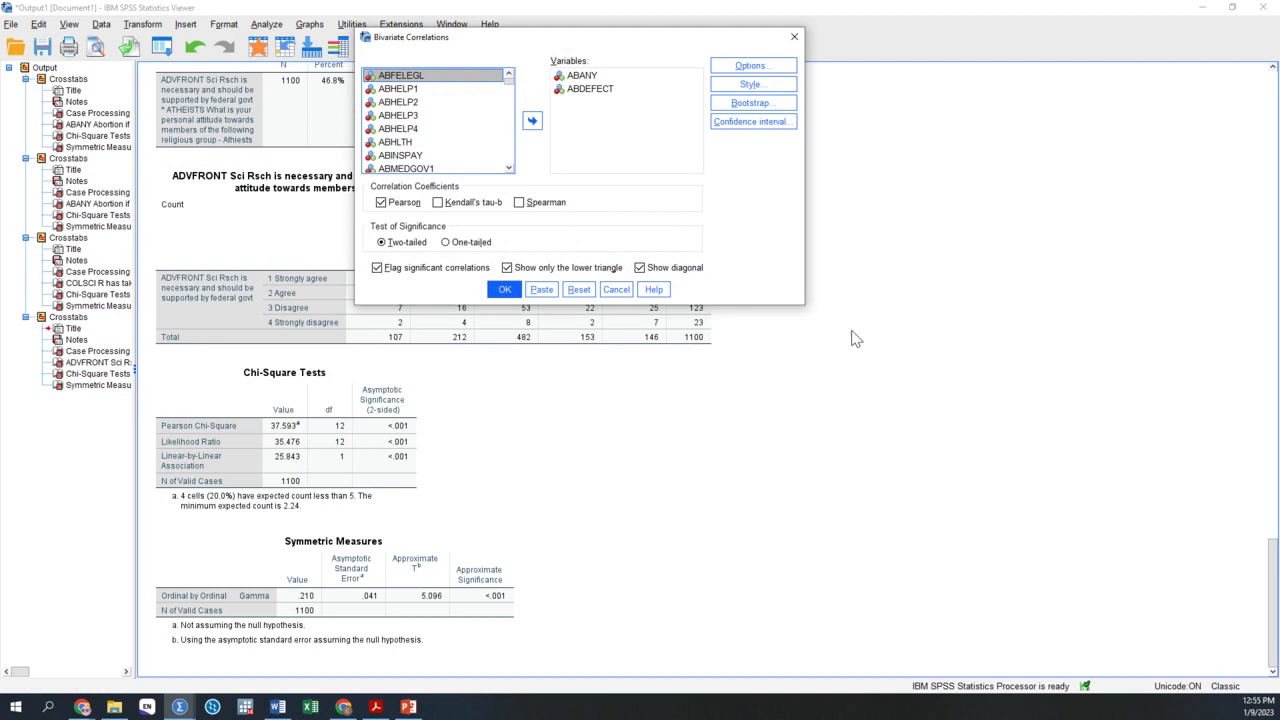
click(586, 76)
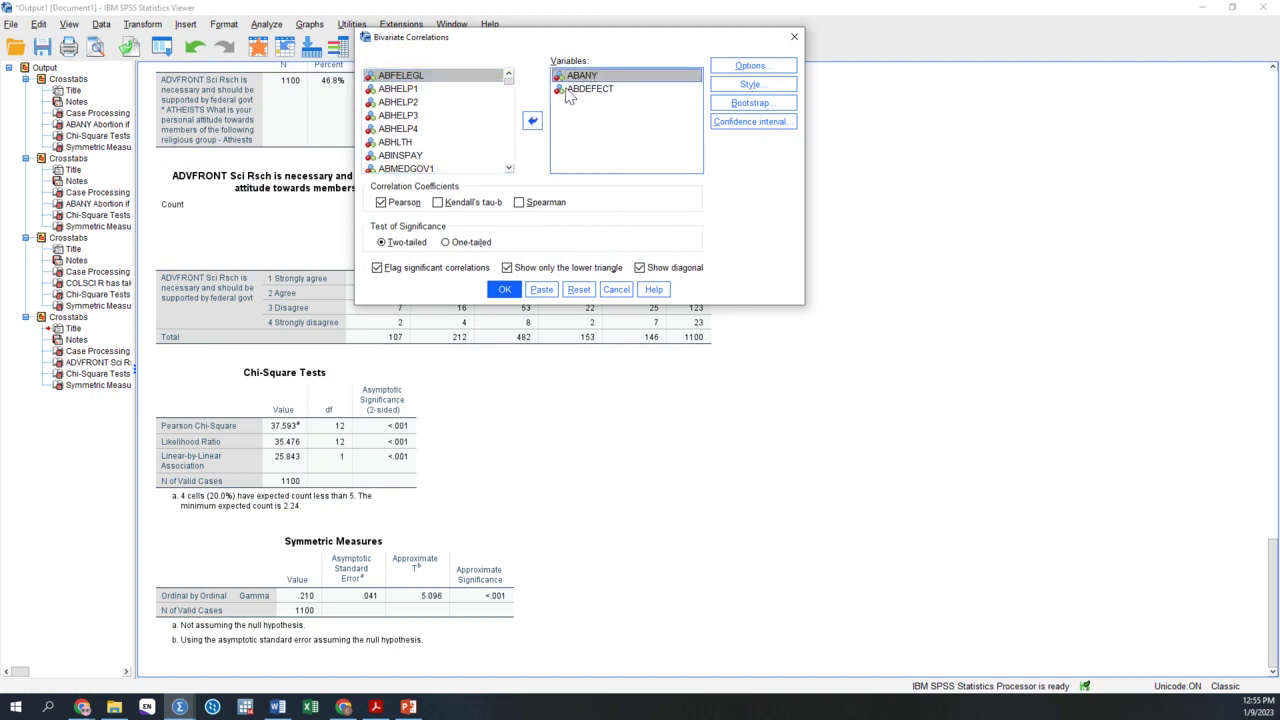
click(532, 121)
click(532, 121)
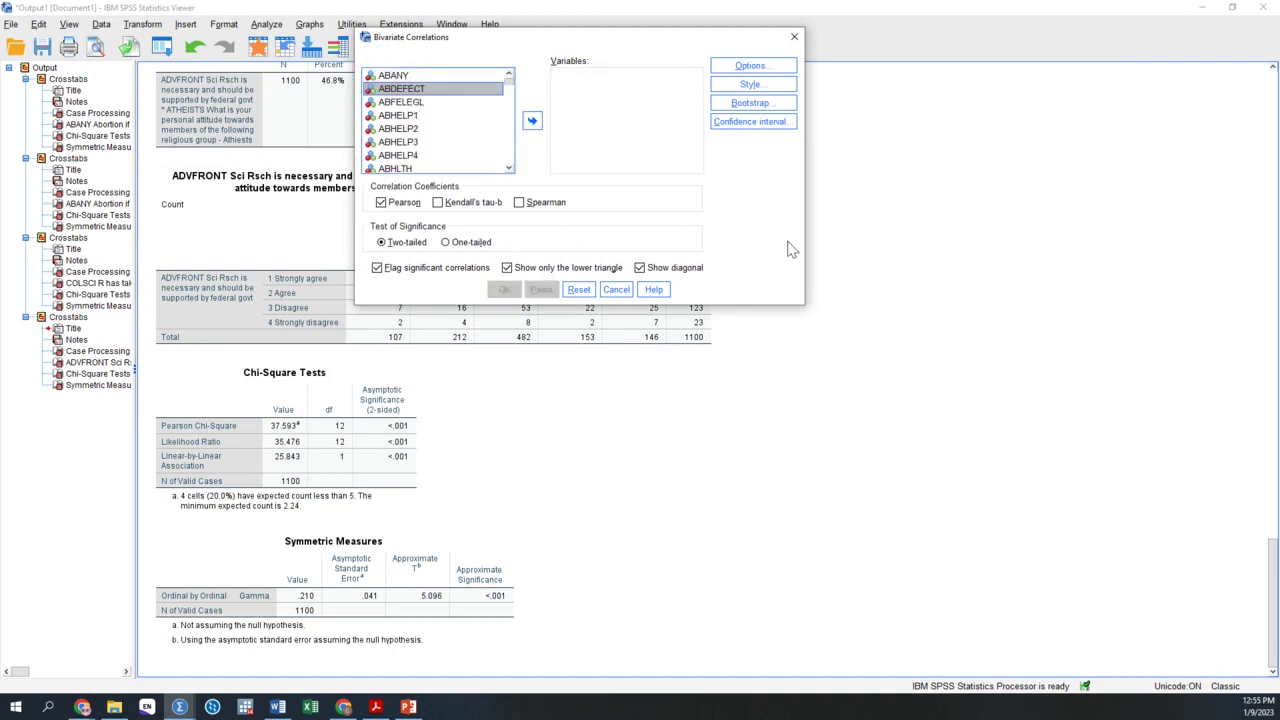
click(381, 203)
click(519, 202)
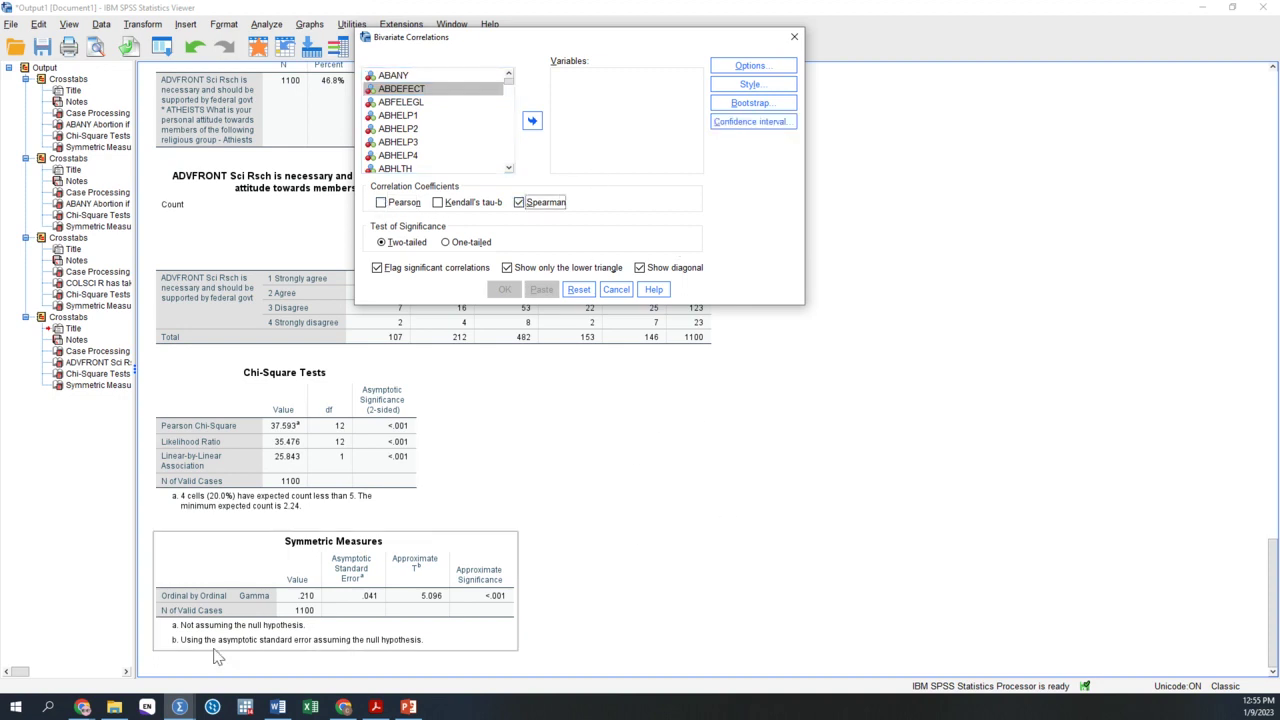
Return to the Assignment_1_Syntax.sps editor
mouse_move(186, 710)
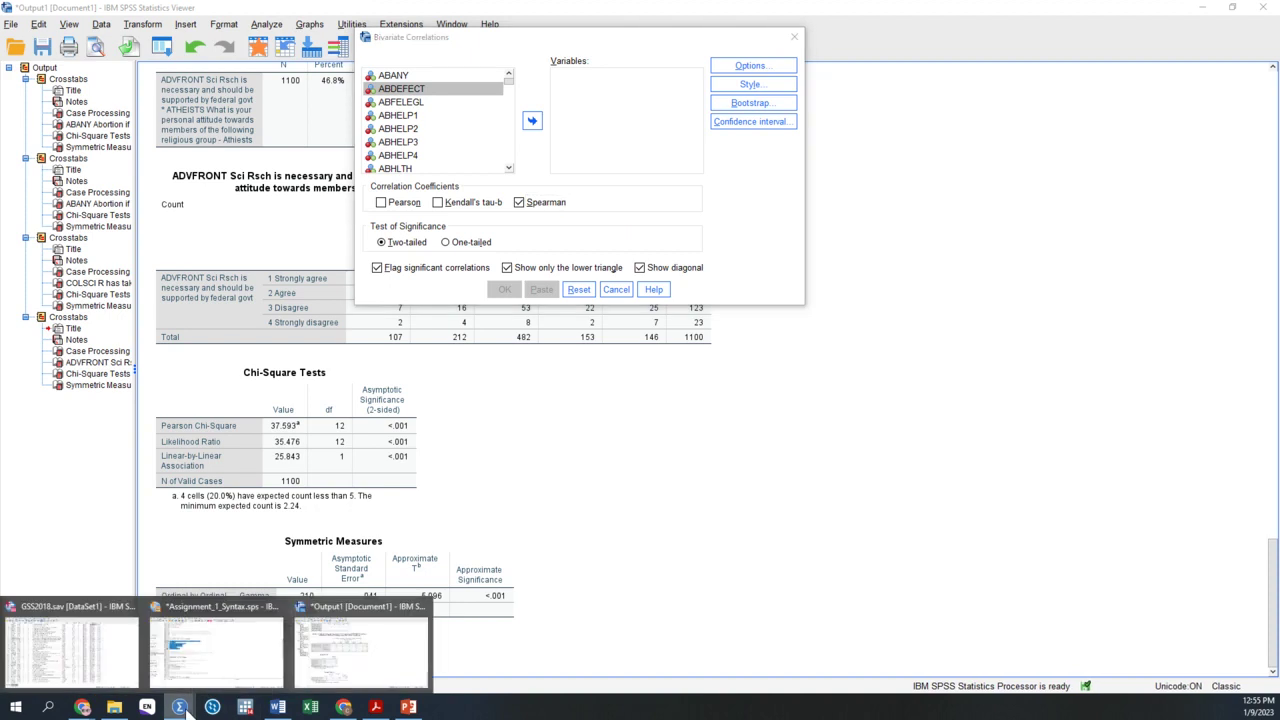
click(208, 664)
scroll(551, 334, down, 3)
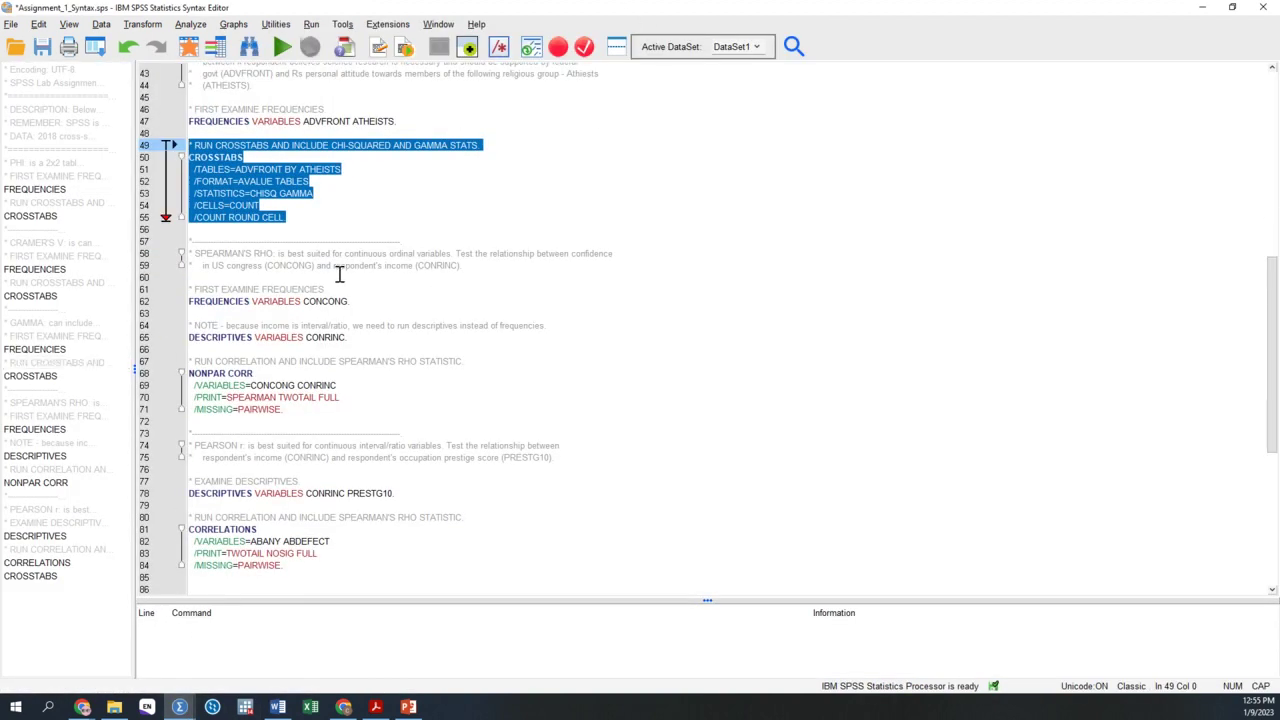
Highlight the key phrases and the CONCONG name in the Spearman's rho comment on lines 58–59
click(315, 256)
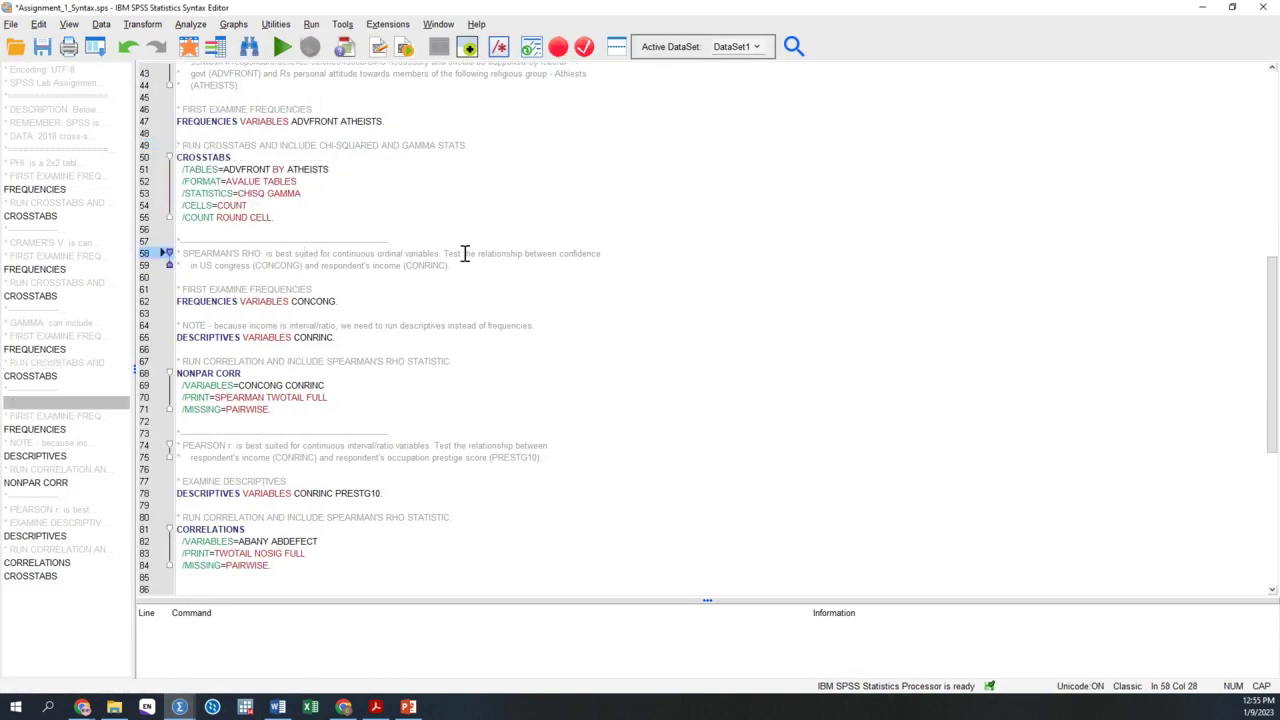
drag(438, 253, 335, 258)
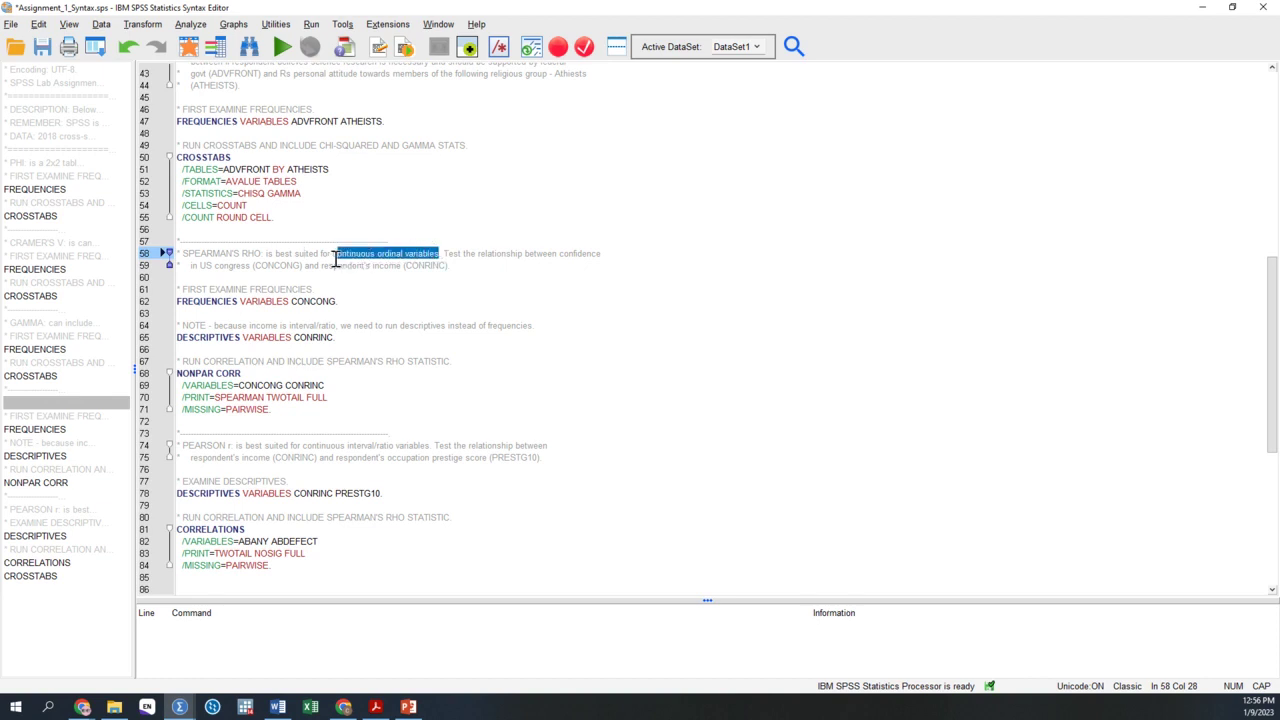
click(470, 263)
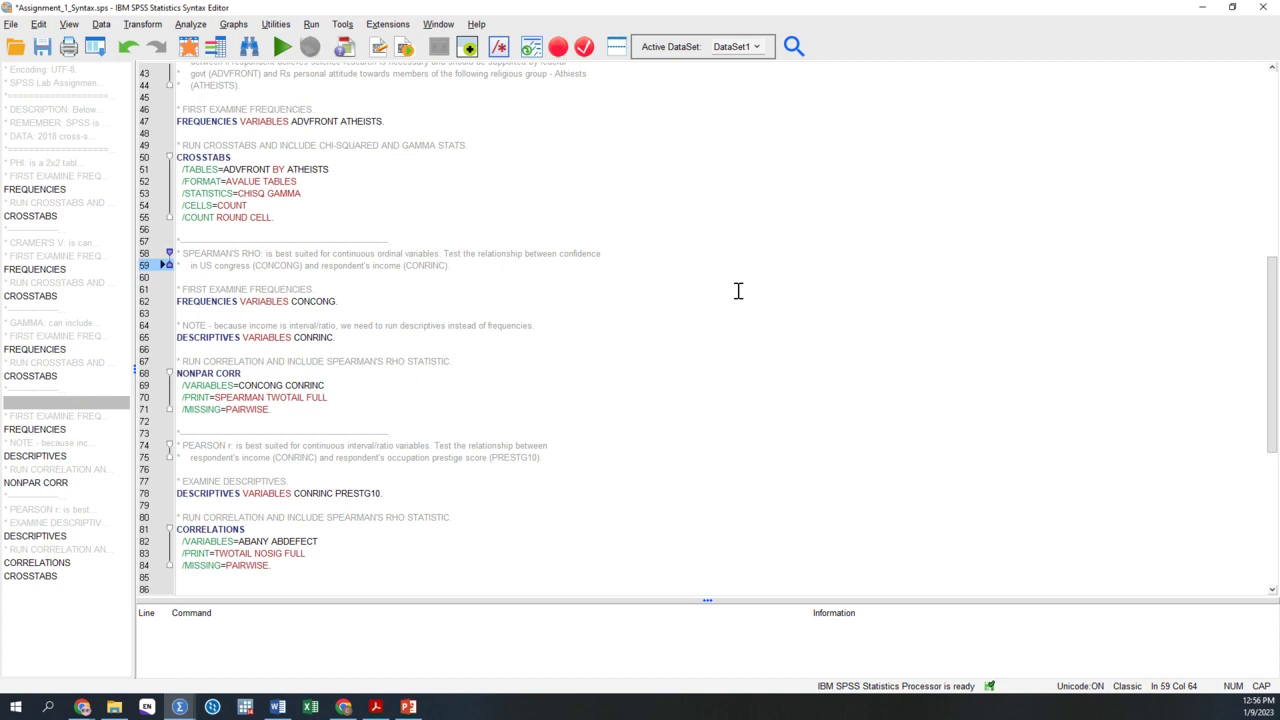
mouse_move(444, 254)
mouse_down()
mouse_move(620, 258)
mouse_move(265, 266)
mouse_move(460, 266)
mouse_up()
click(462, 267)
drag(300, 266, 258, 268)
click(282, 266)
Bring the GSS2018 Data Editor's Variable View to the front and dismiss the Value Labels dialog
mouse_move(178, 703)
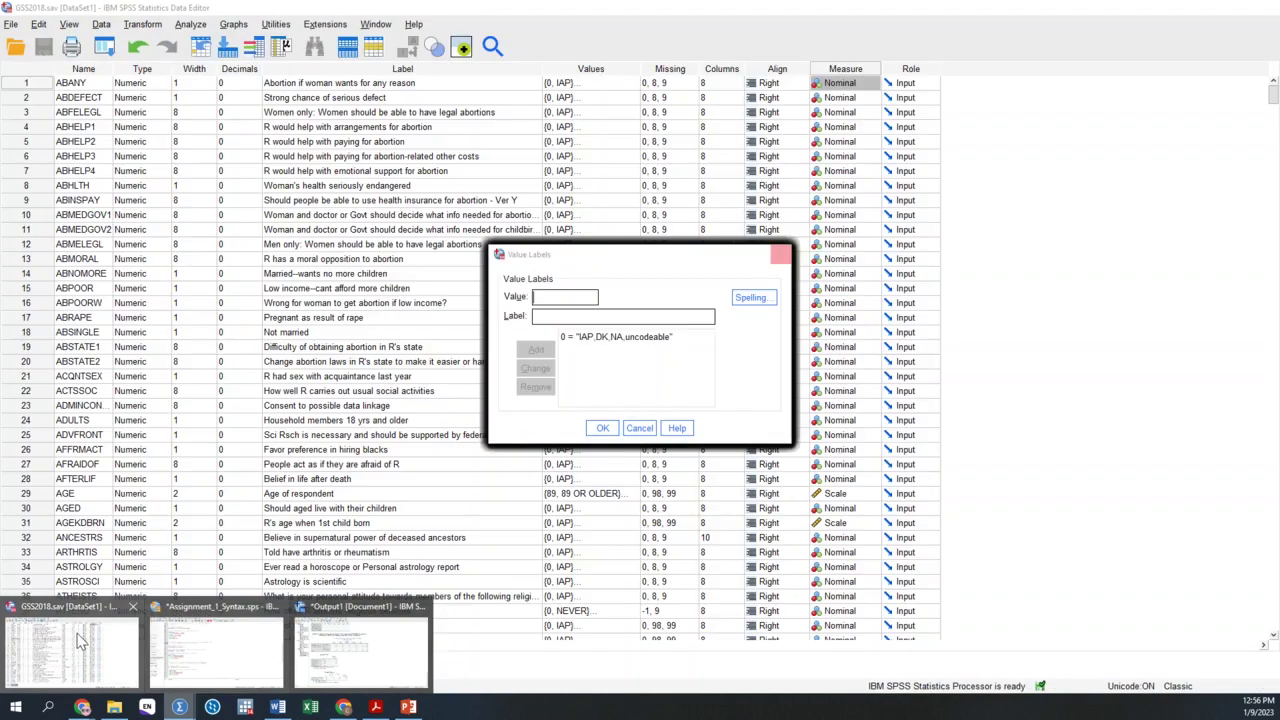
click(80, 641)
key(Escape)
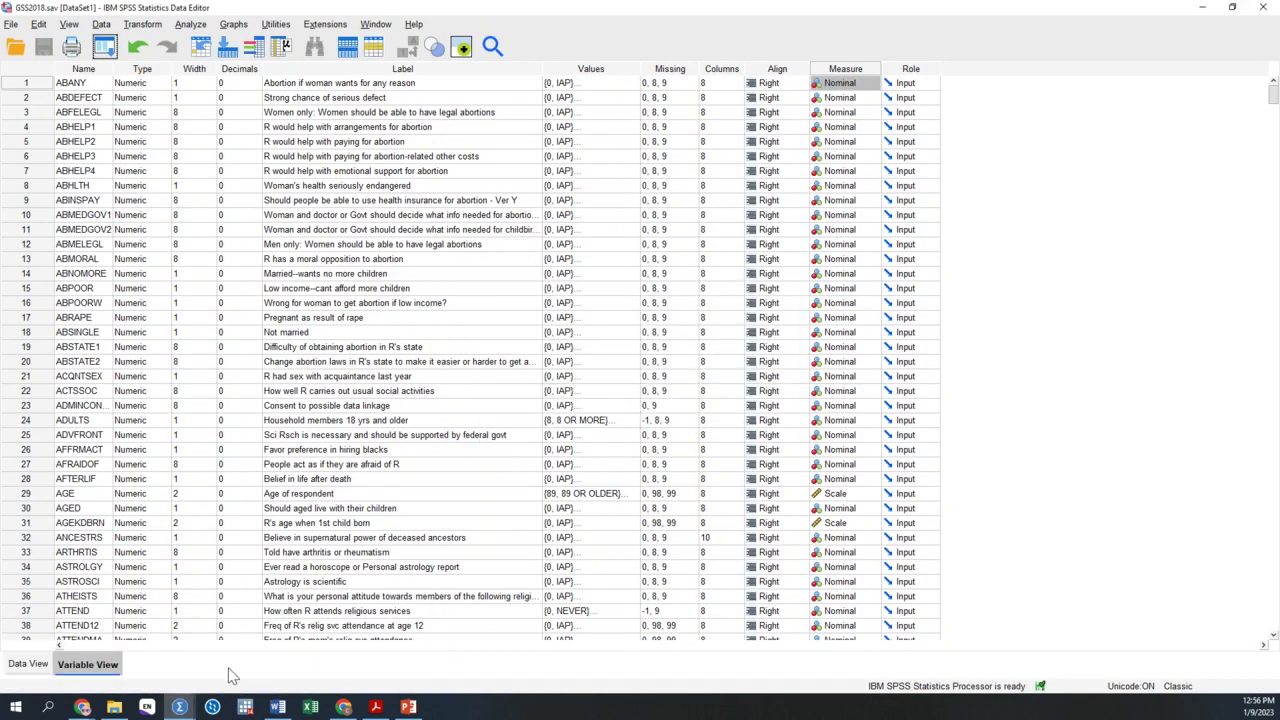
Add CONCONG to the Bivariate Correlations variable list
mouse_move(179, 705)
click(360, 650)
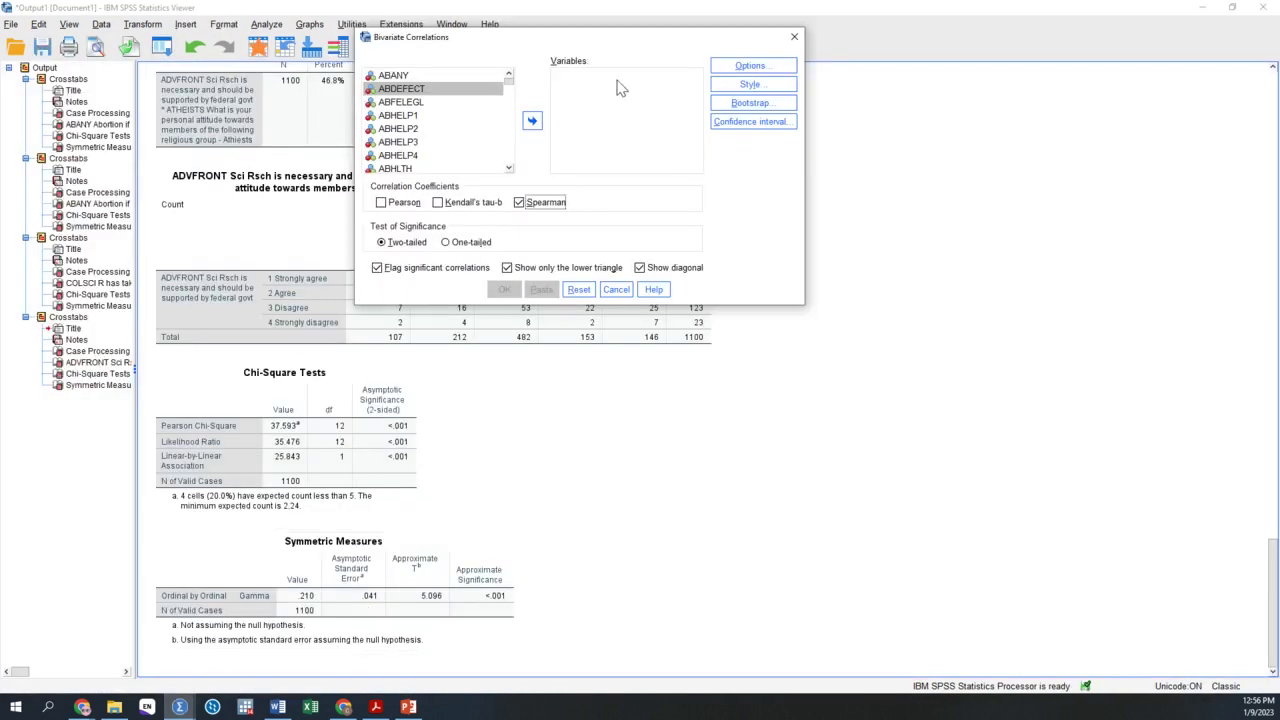
click(424, 104)
drag(437, 120, 437, 113)
scroll(437, 120, down, 15)
scroll(437, 113, down, 2)
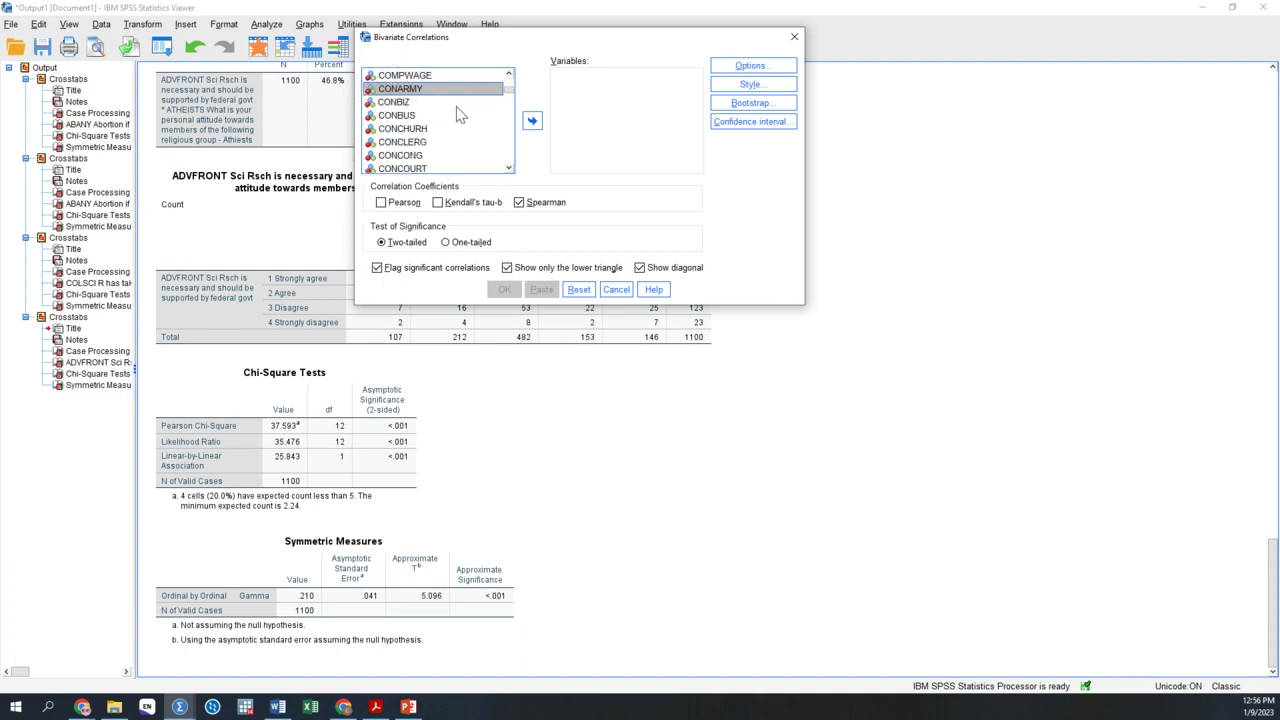
scroll(457, 115, down, 1)
click(422, 116)
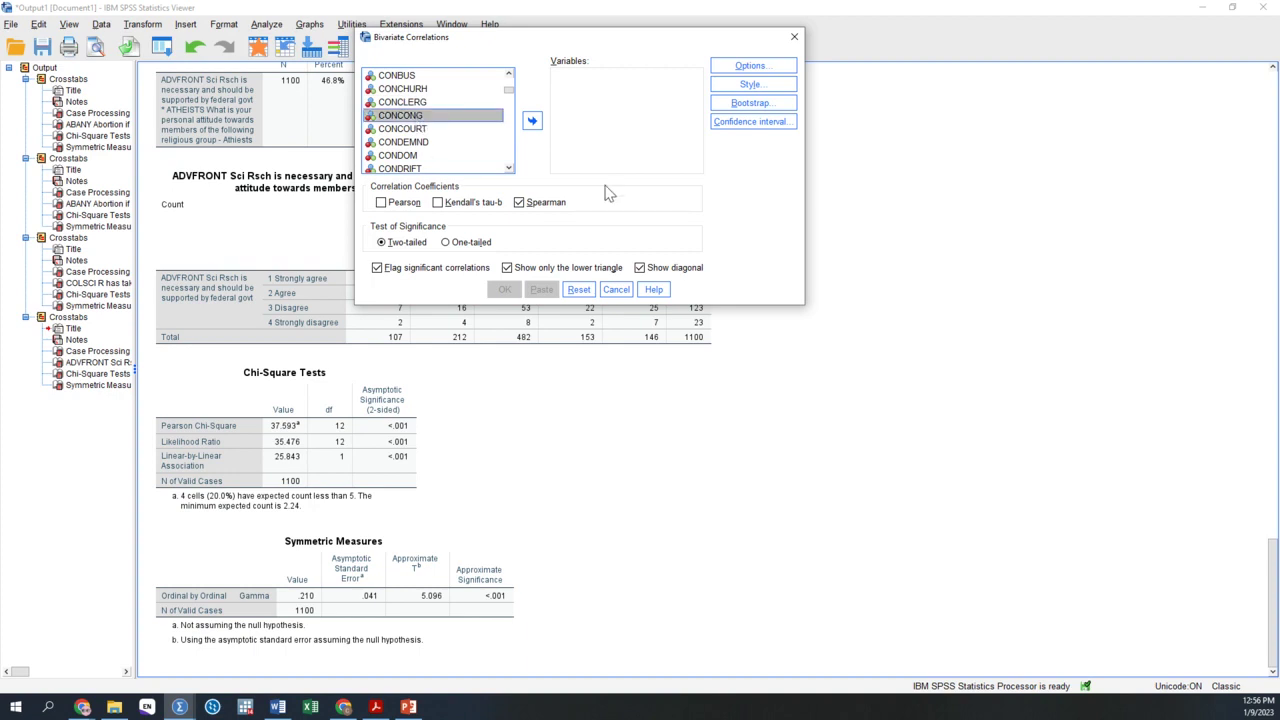
click(532, 121)
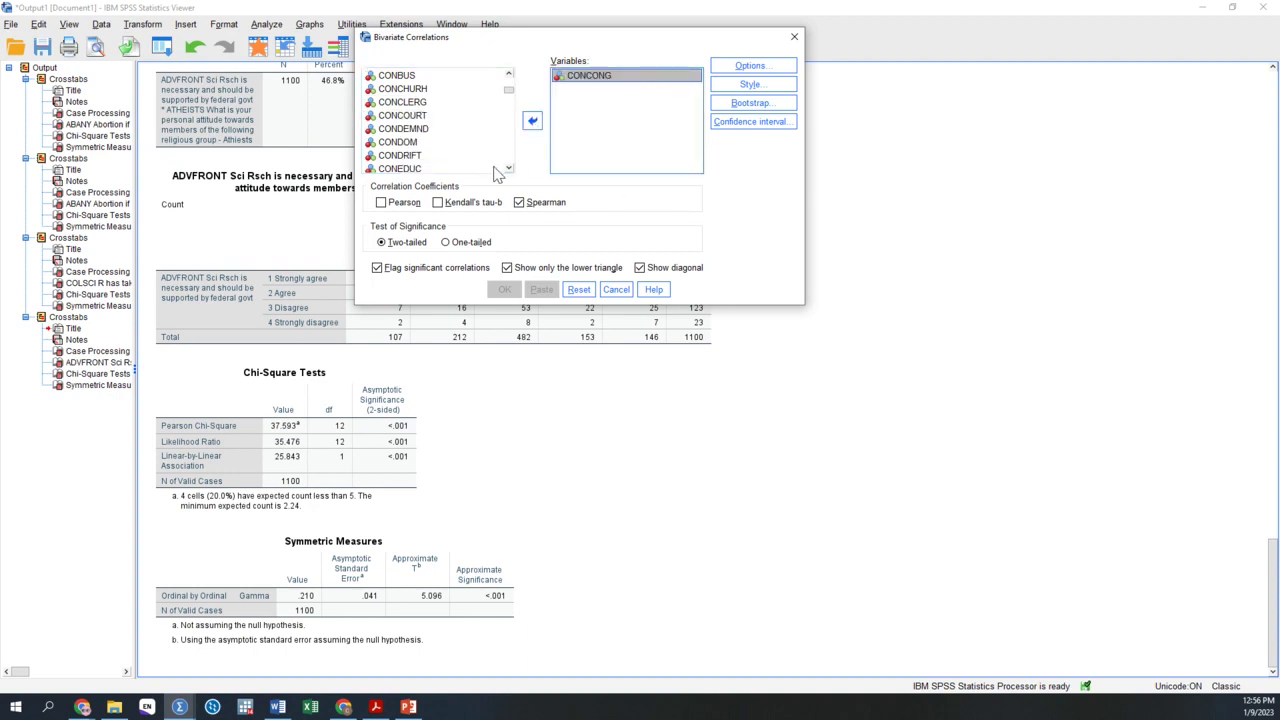
click(527, 318)
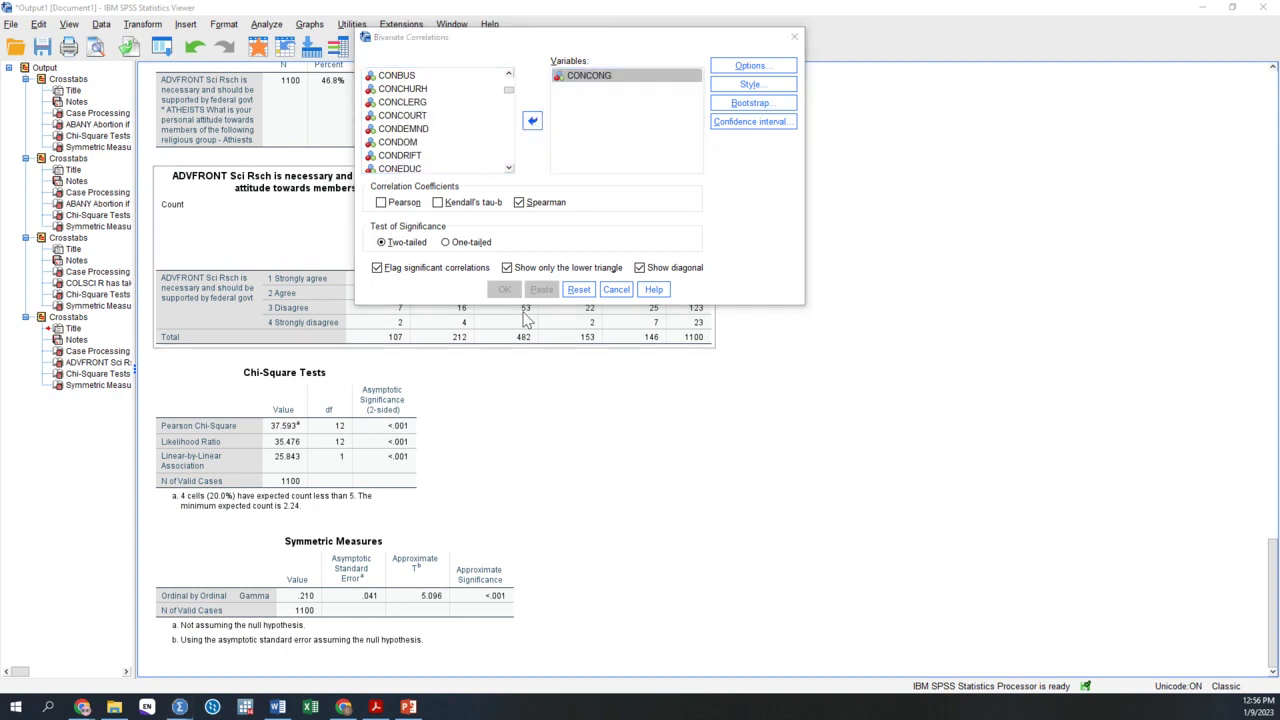
After checking the syntax file, add CONRINC as the second correlation variable
key(alt+Tab)
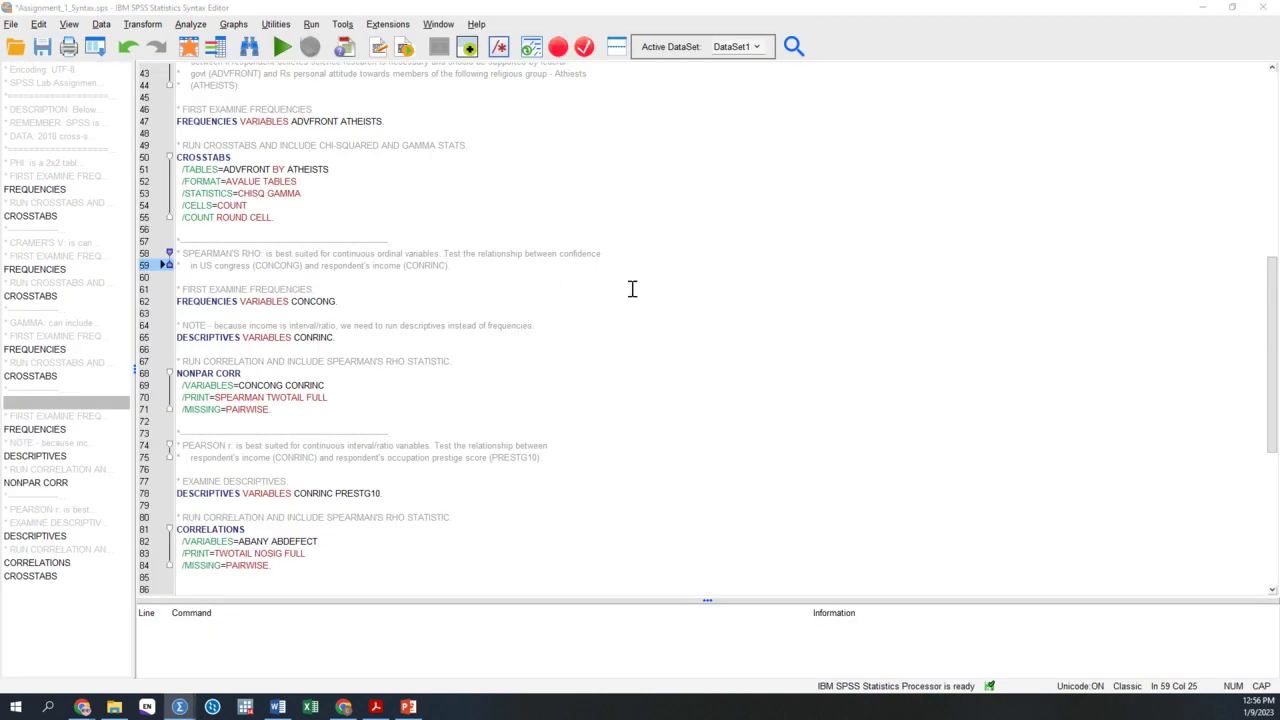
key(alt+Tab)
click(421, 117)
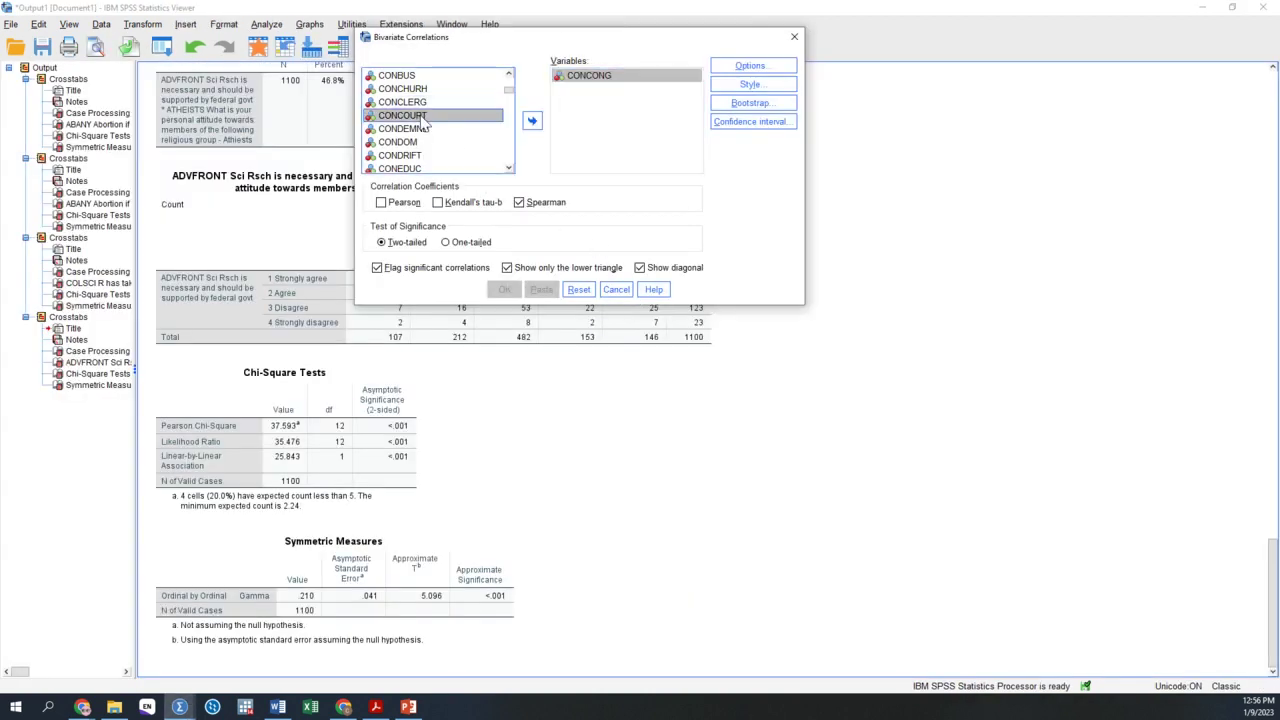
scroll(422, 118, down, 3)
scroll(422, 120, down, 2)
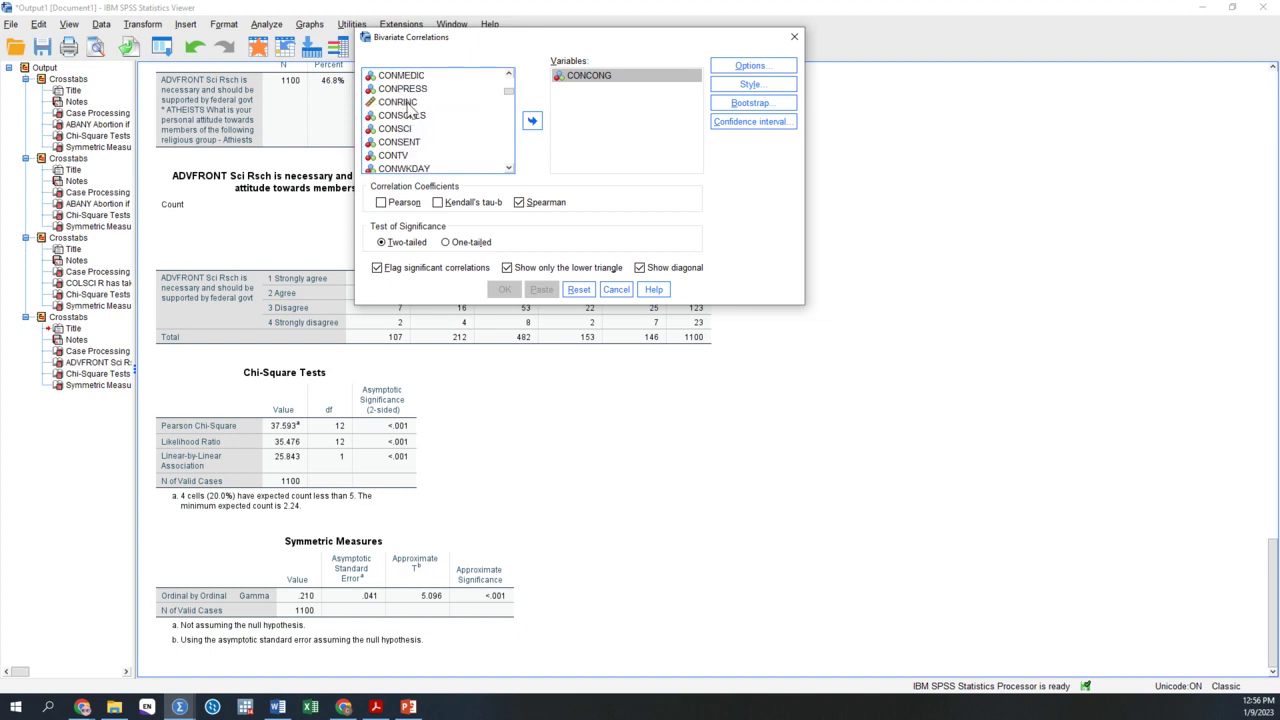
click(400, 102)
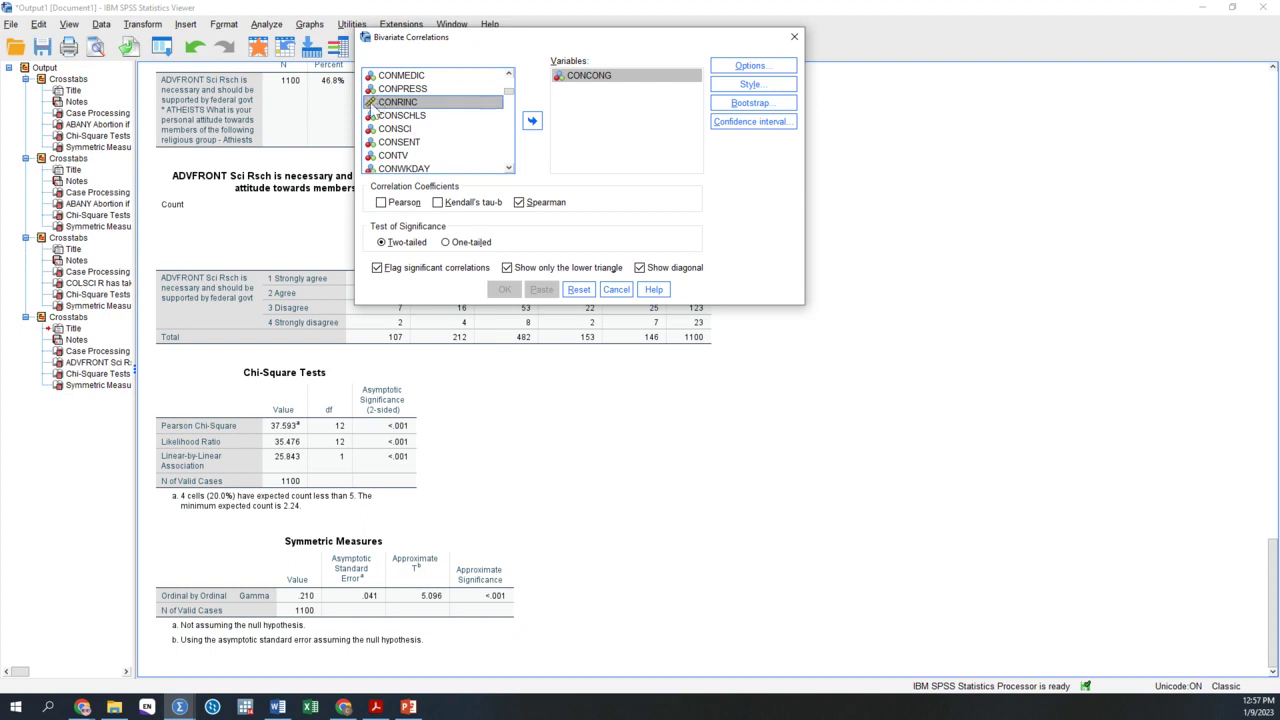
click(532, 122)
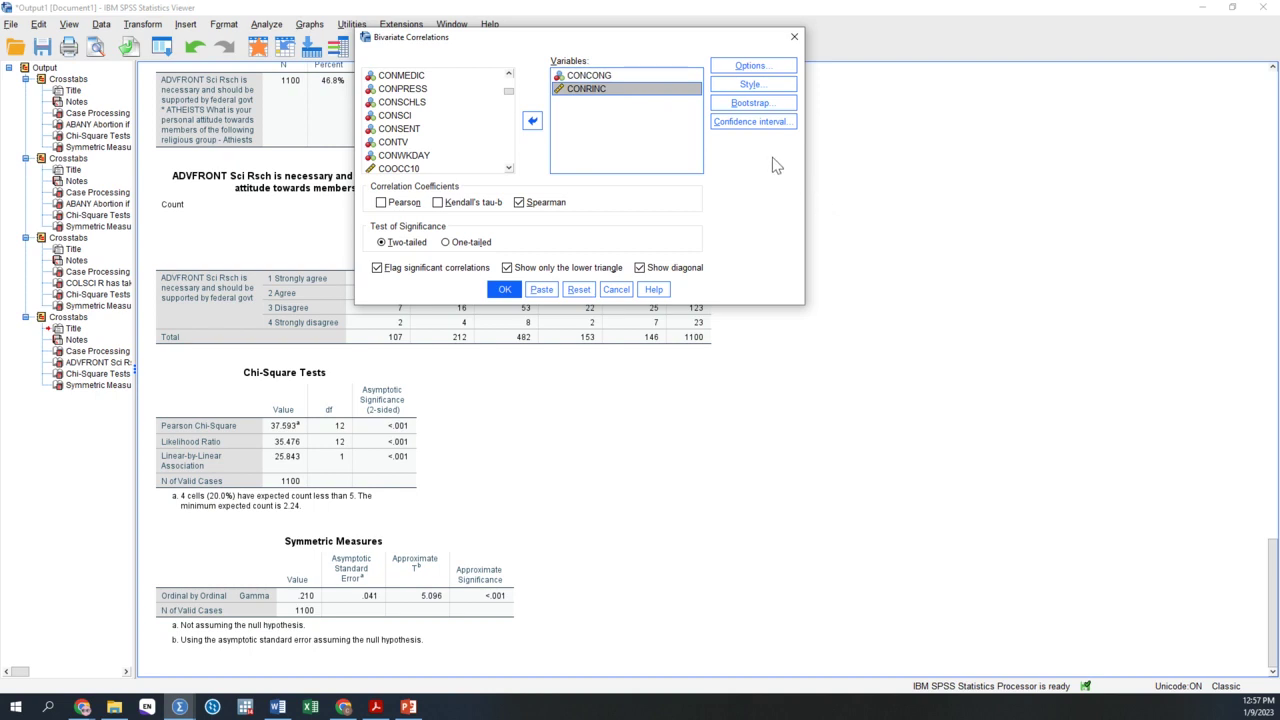
Review Options and Style without changes, then run the two-tailed Spearman correlation
click(750, 66)
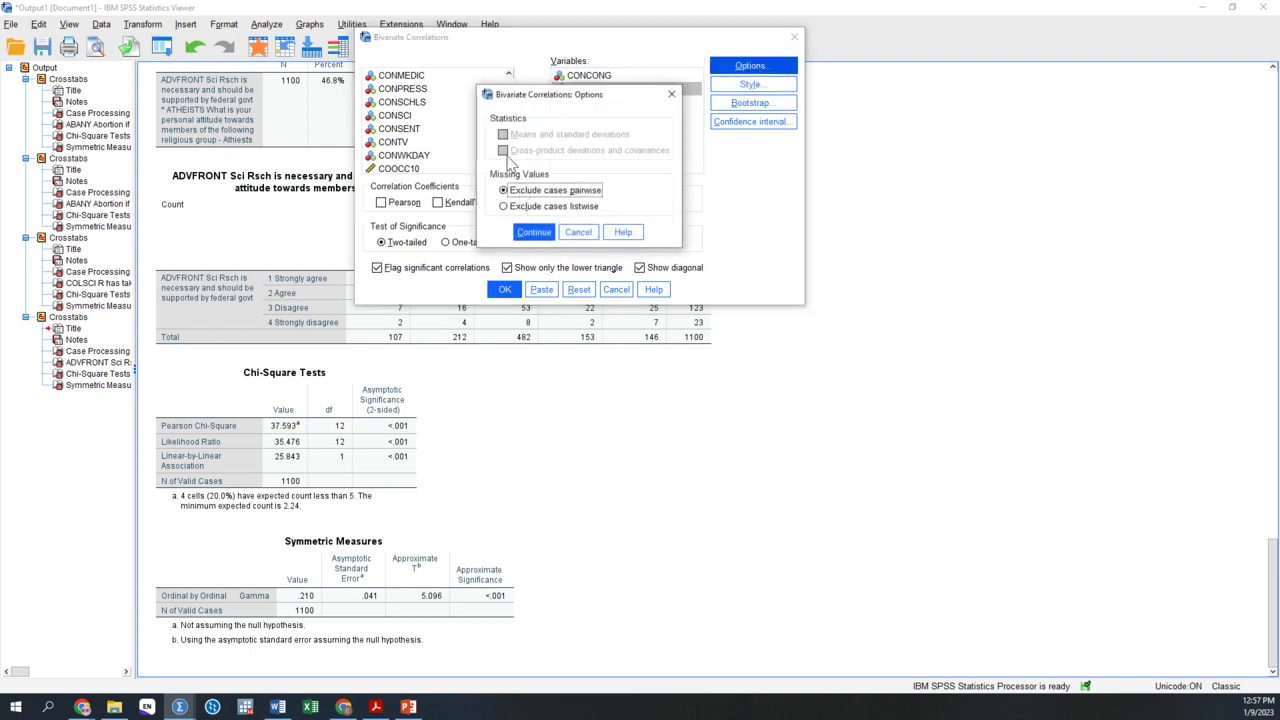
click(672, 94)
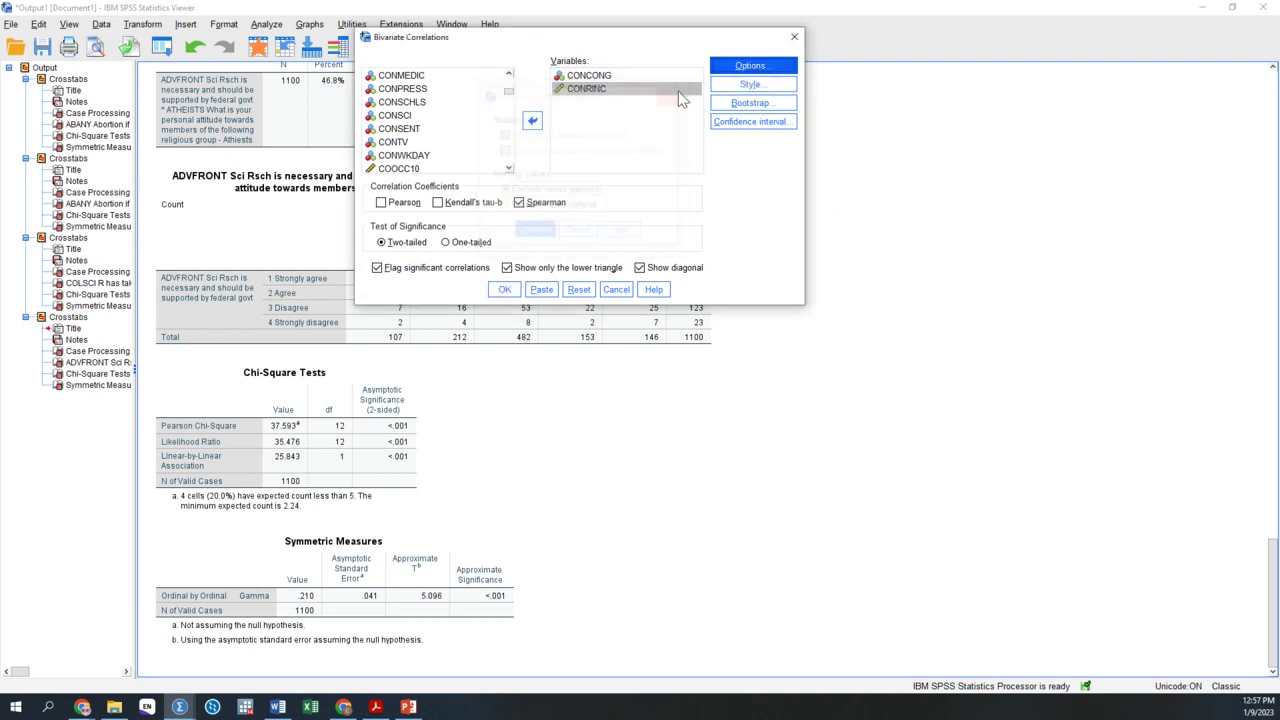
click(766, 88)
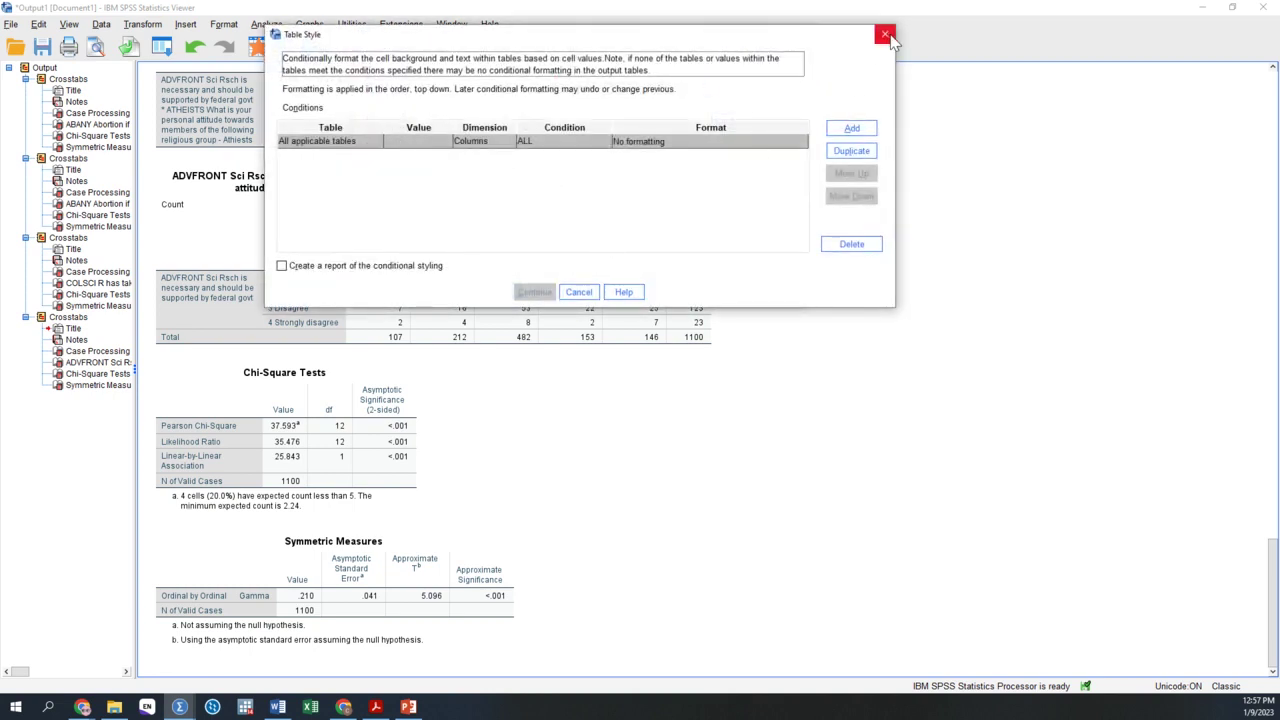
click(889, 38)
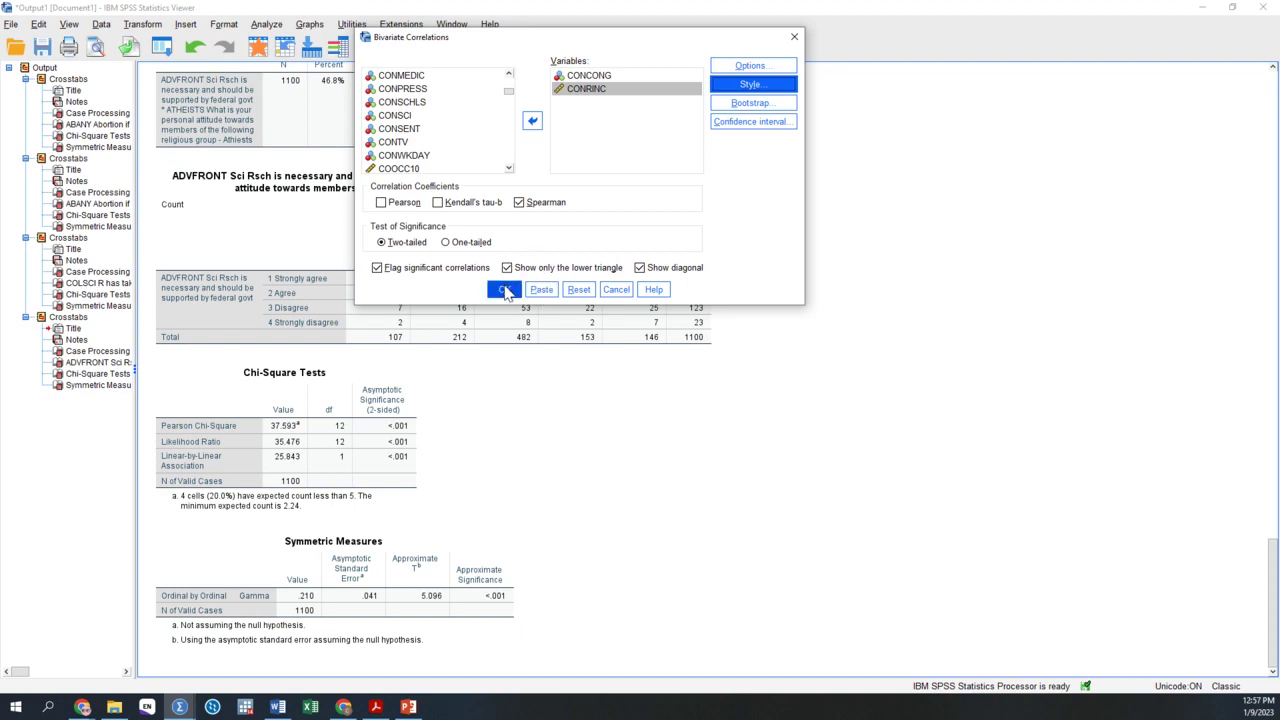
click(505, 290)
click(368, 515)
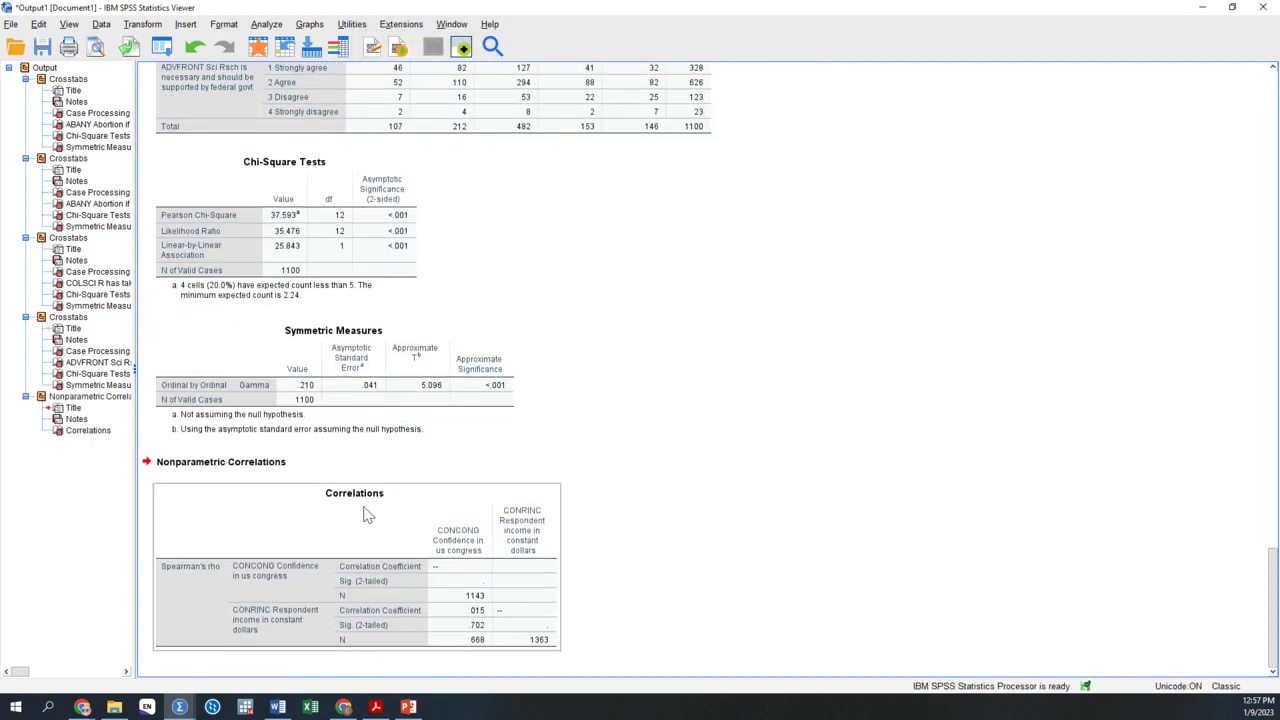
click(210, 471)
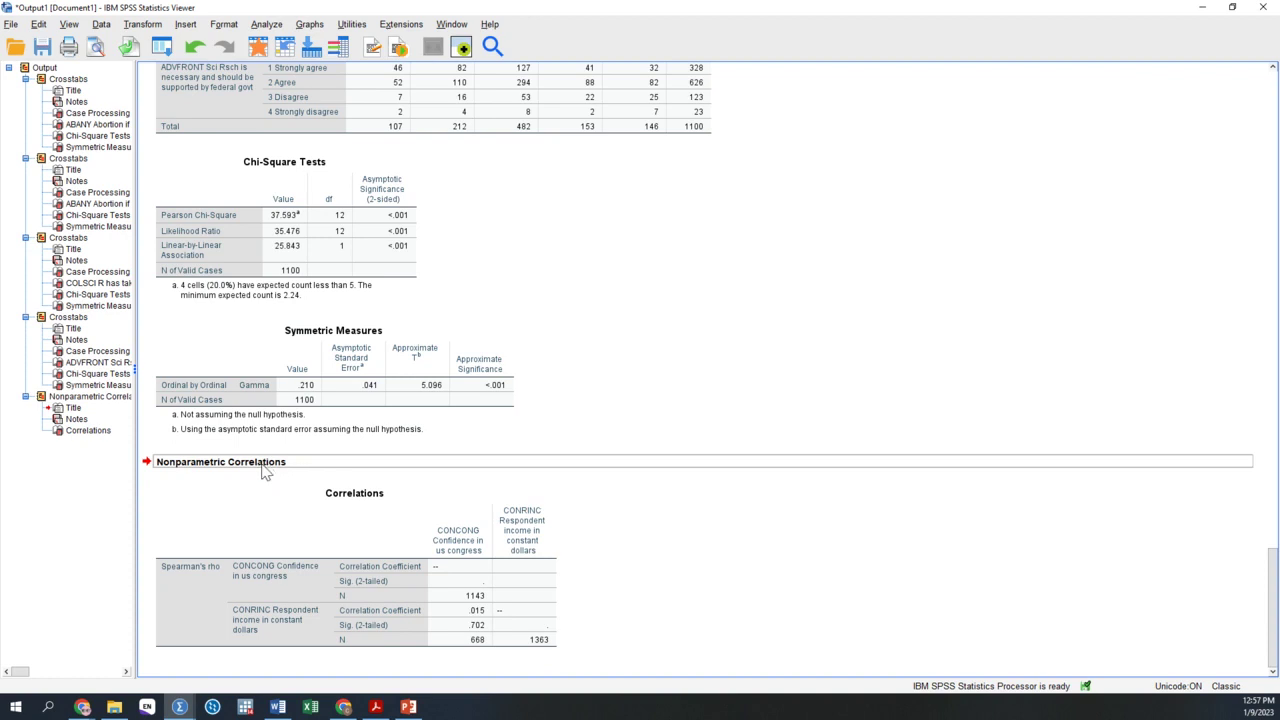
click(623, 437)
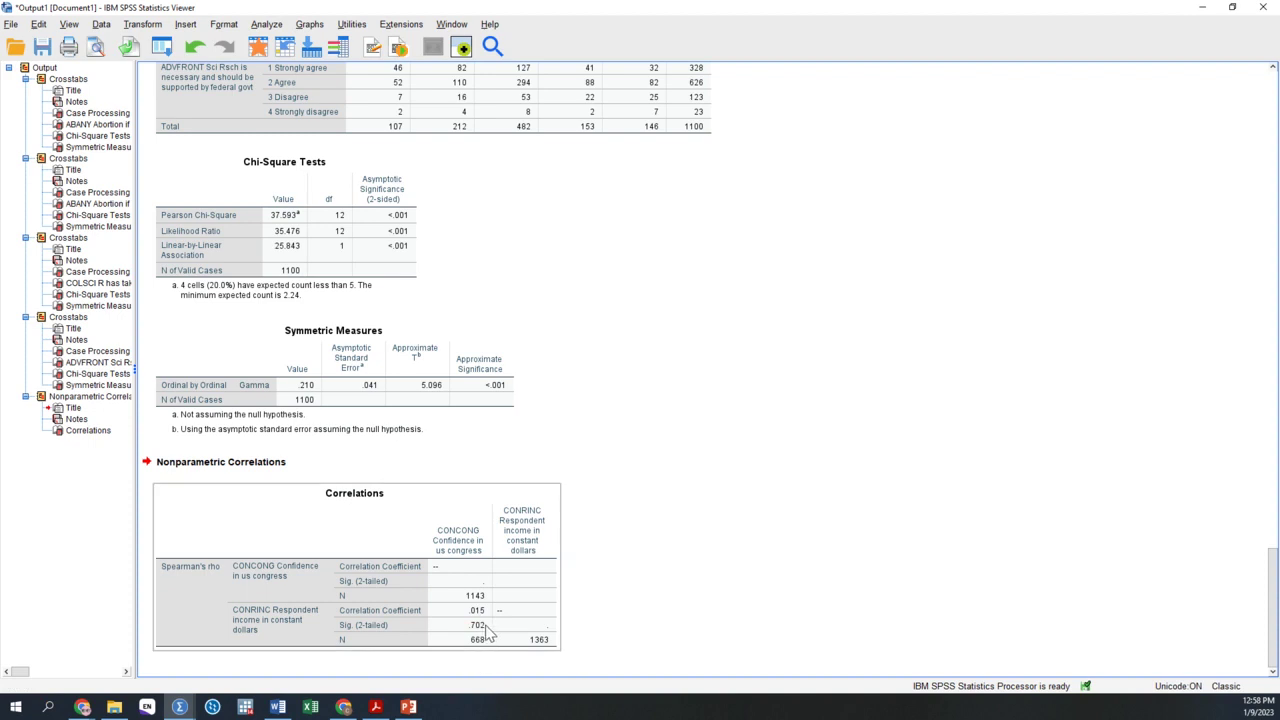
click(590, 527)
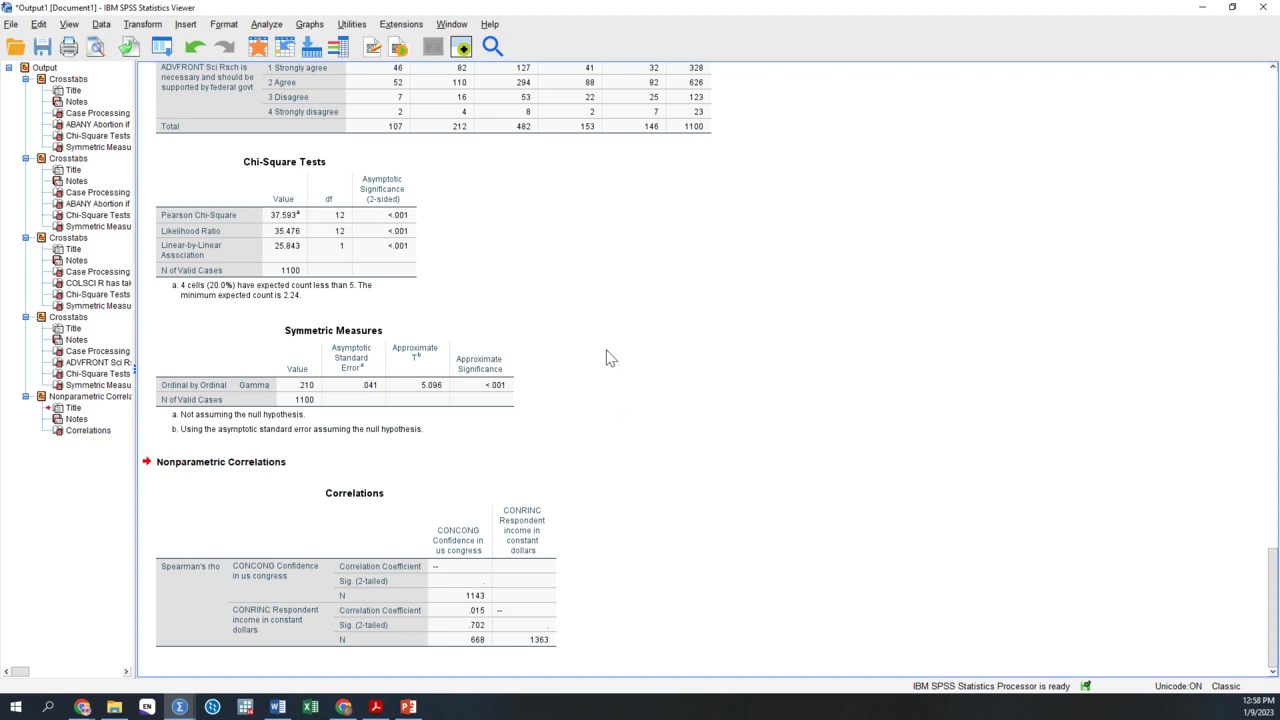
click(226, 427)
click(180, 707)
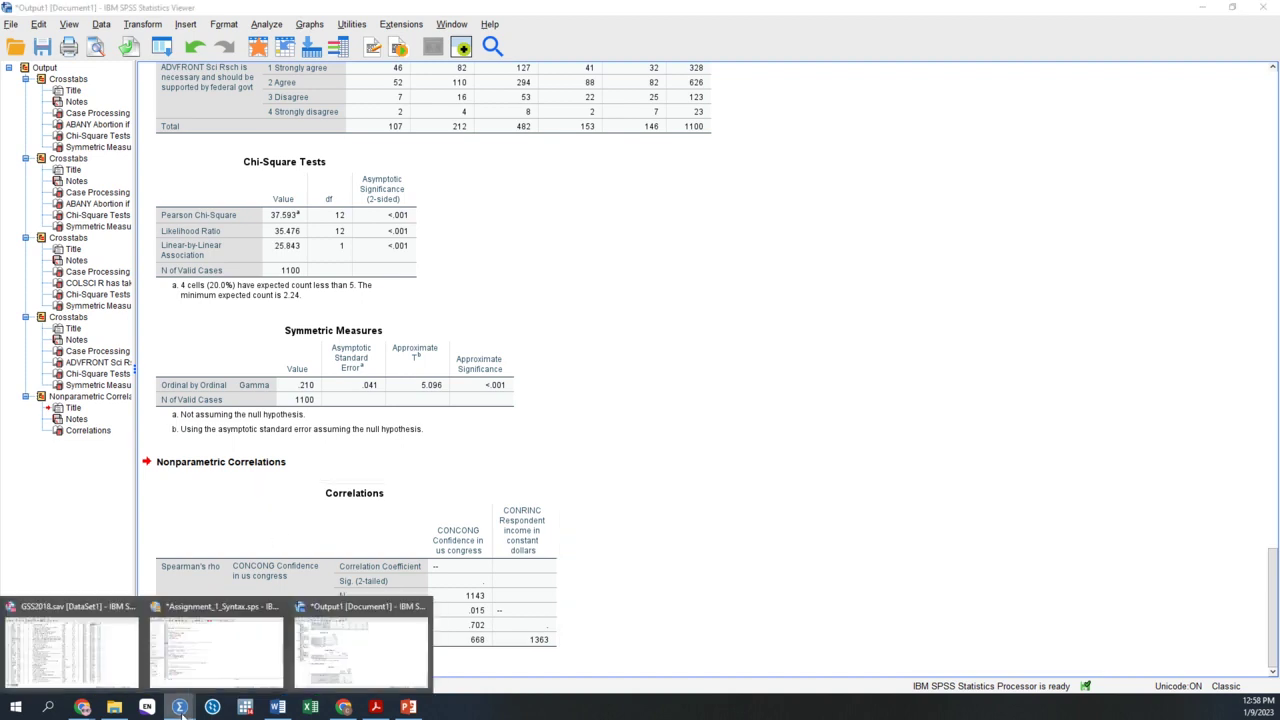
Review the PEARSON comment and the ABANY ABDEFECT CORRELATIONS command in the syntax file
click(214, 648)
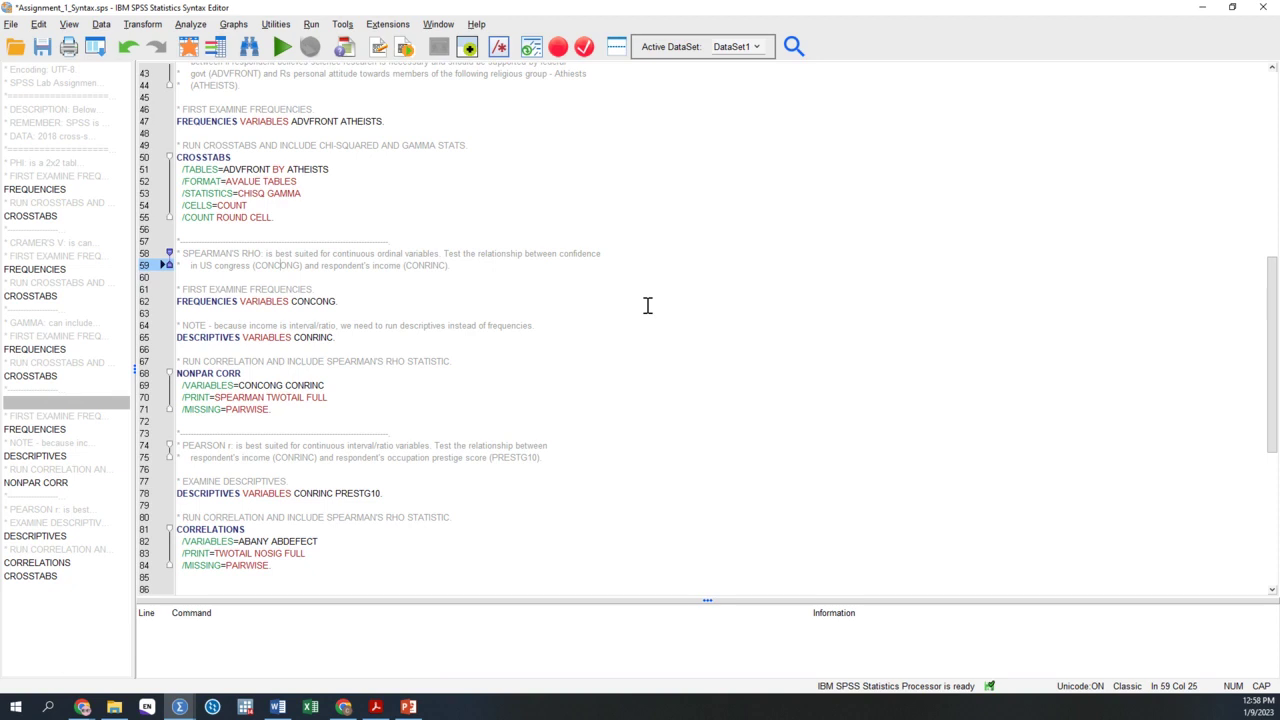
scroll(647, 305, down, 7)
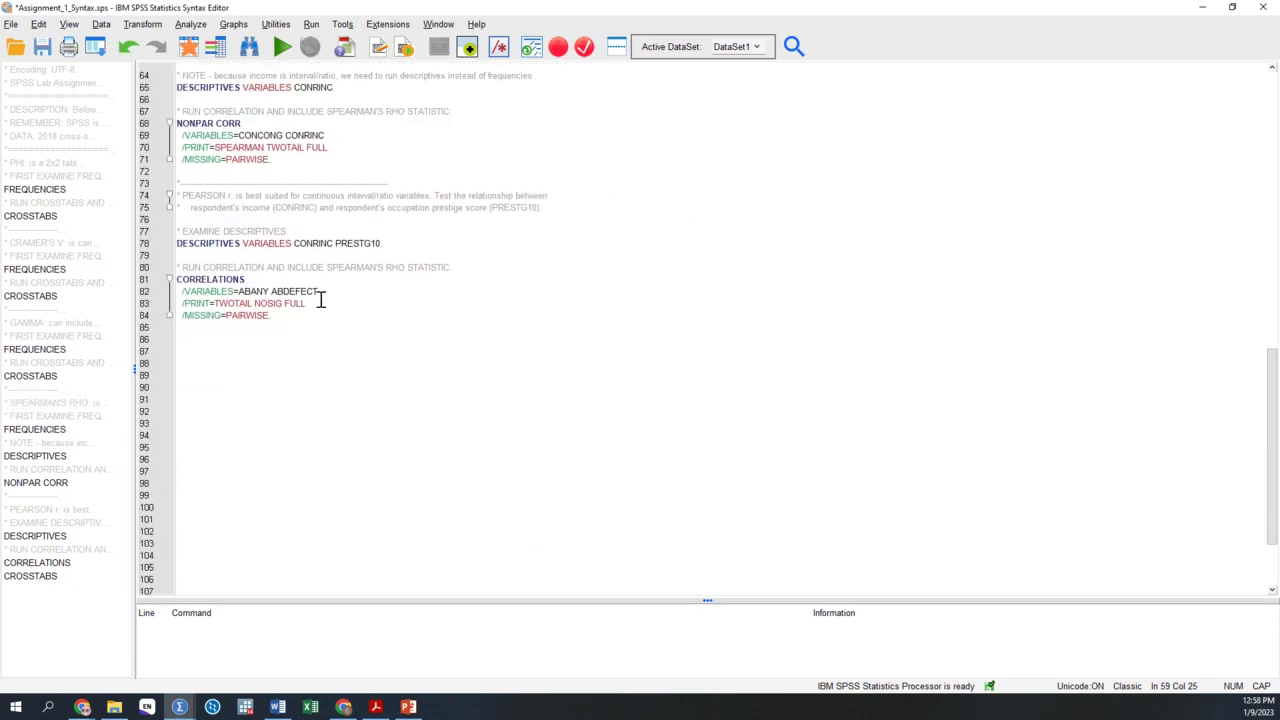
drag(318, 291, 240, 292)
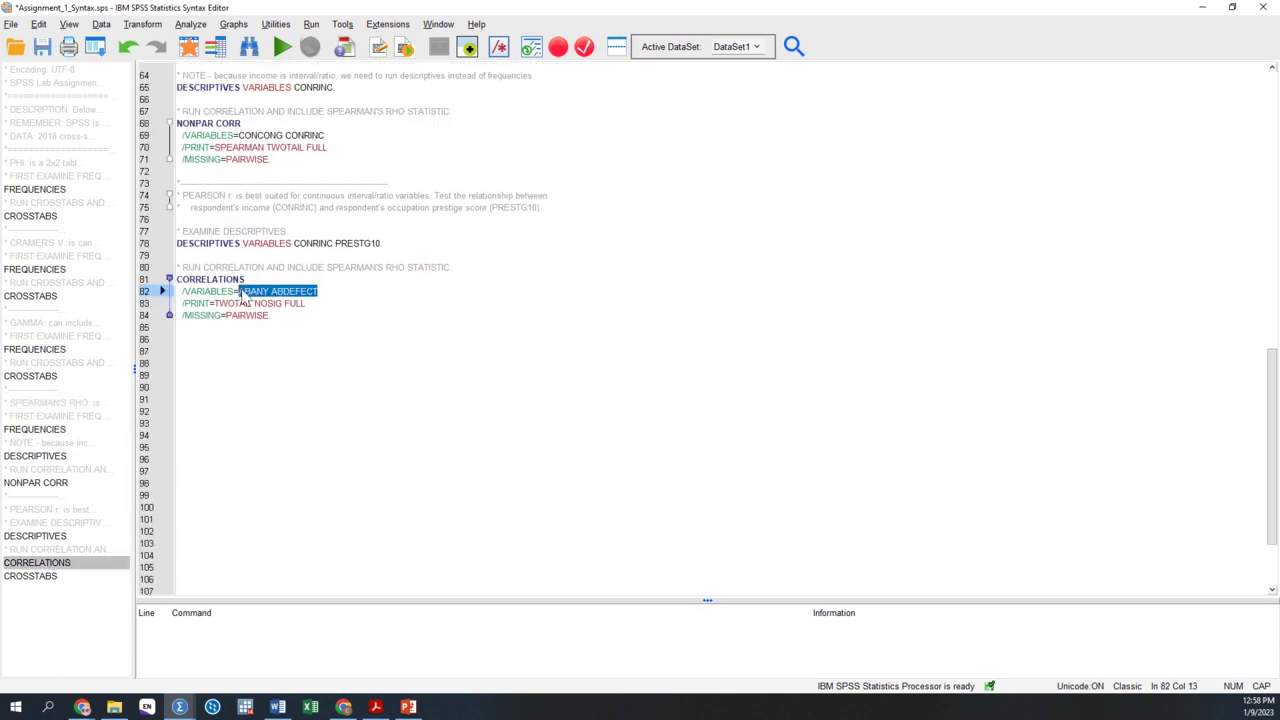
click(342, 294)
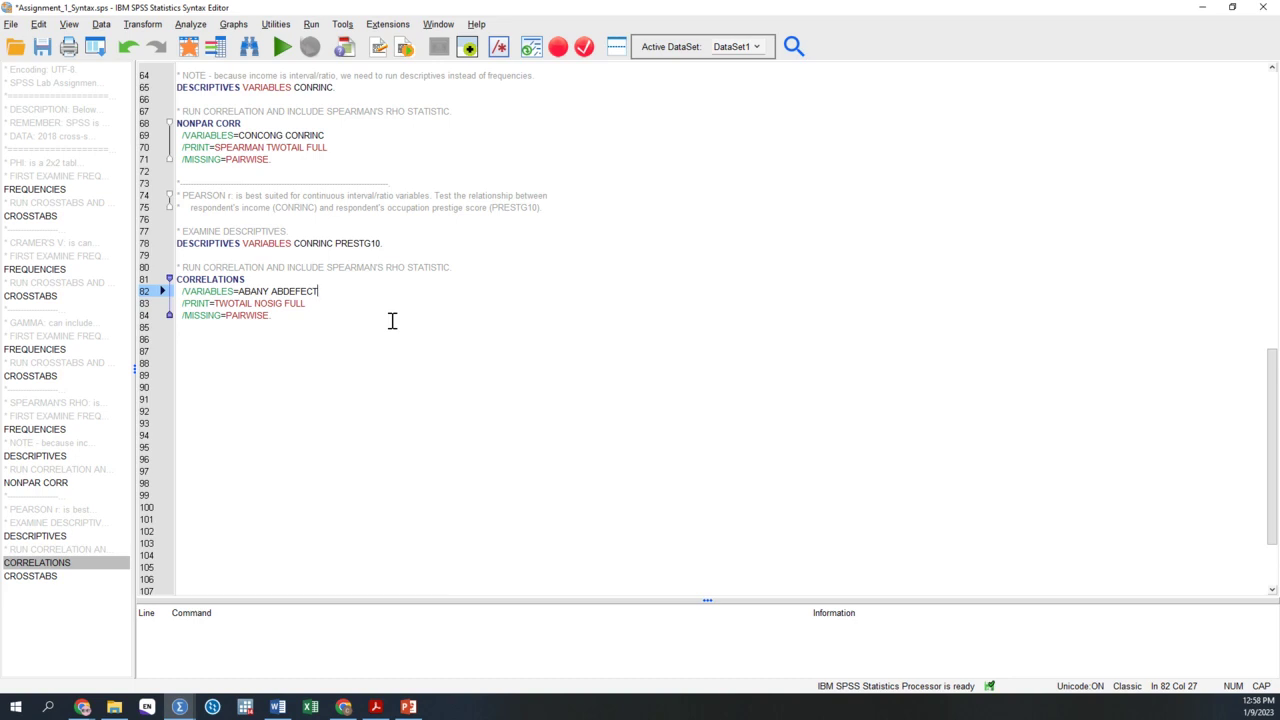
click(434, 195)
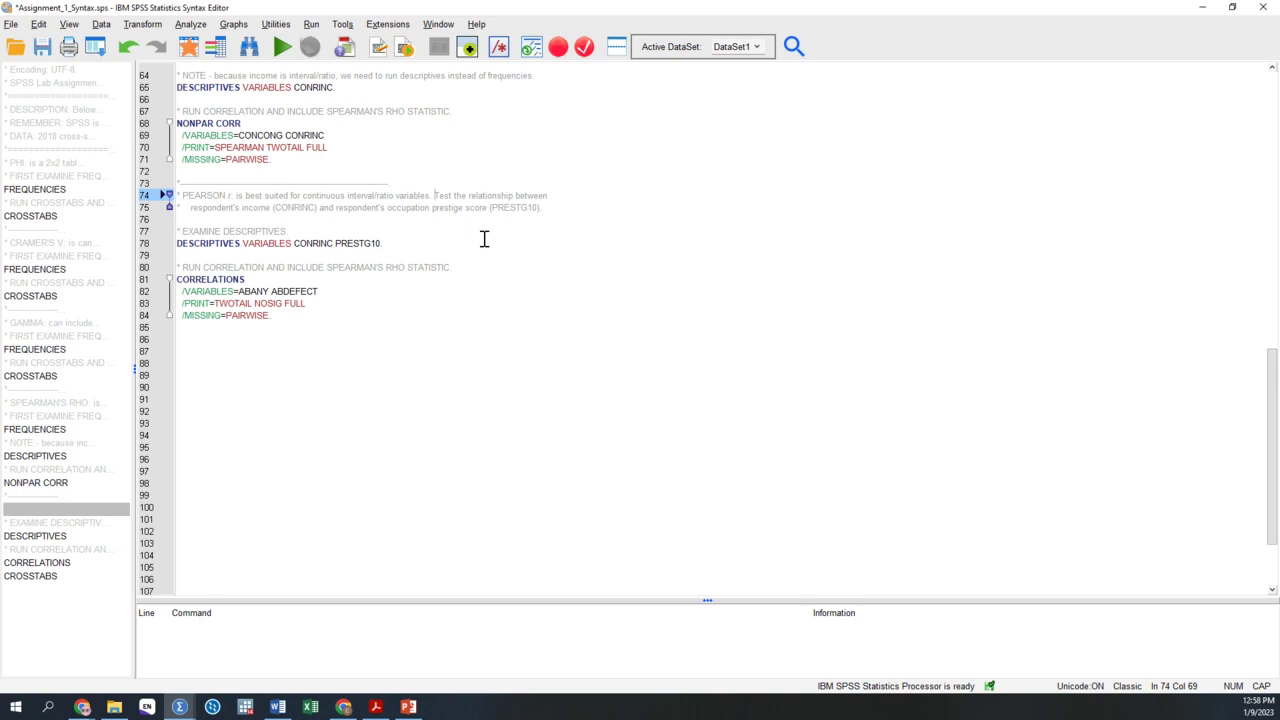
click(540, 208)
Bring the Output1 viewer with the Spearman results to the front
mouse_move(180, 707)
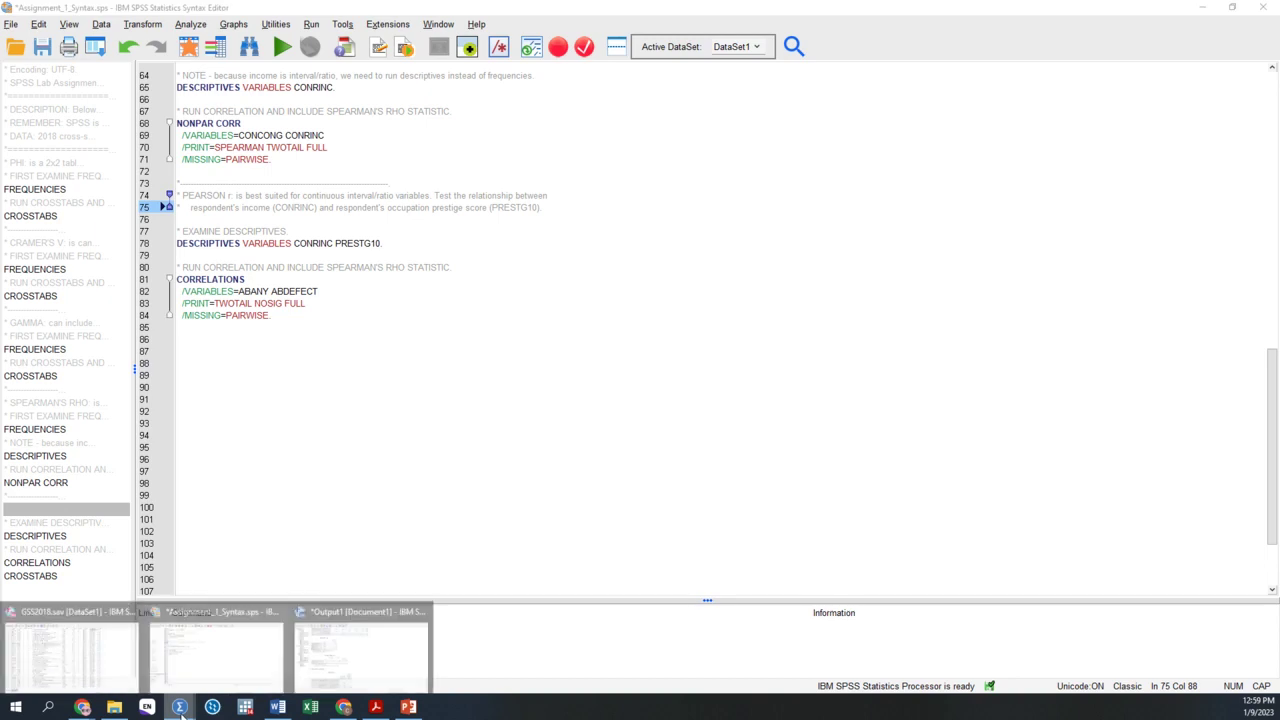
click(366, 656)
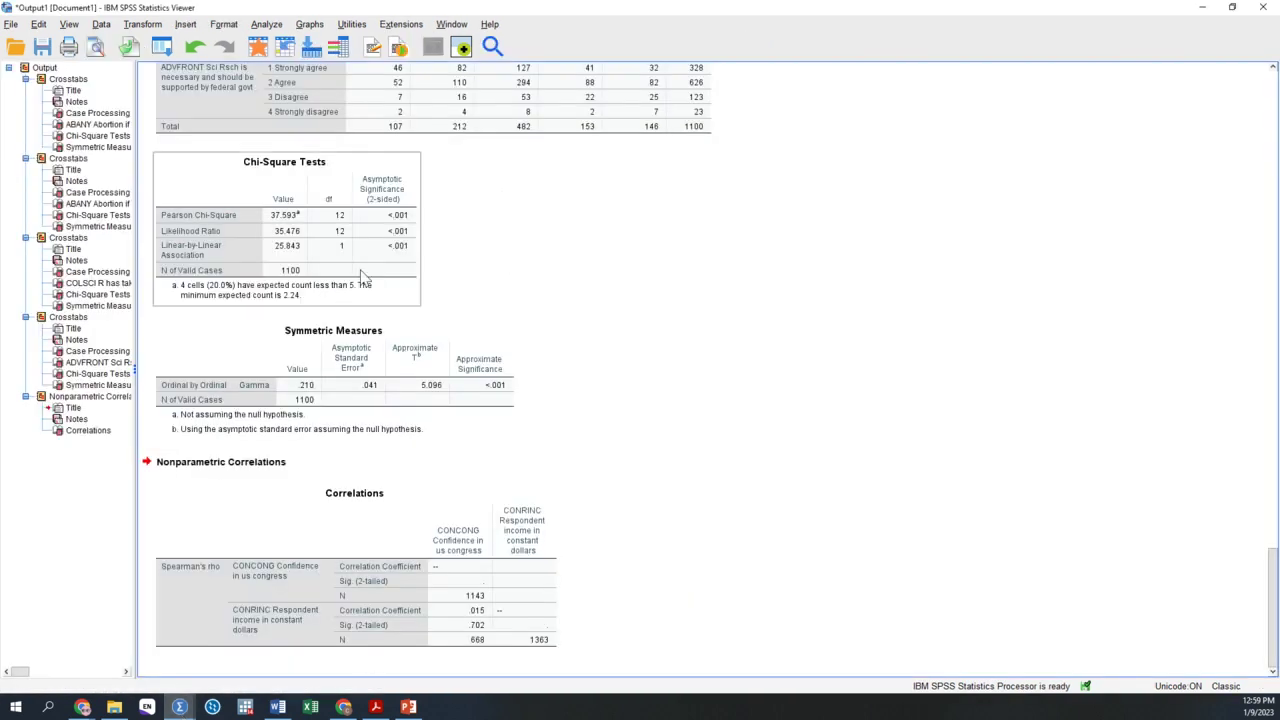
click(268, 26)
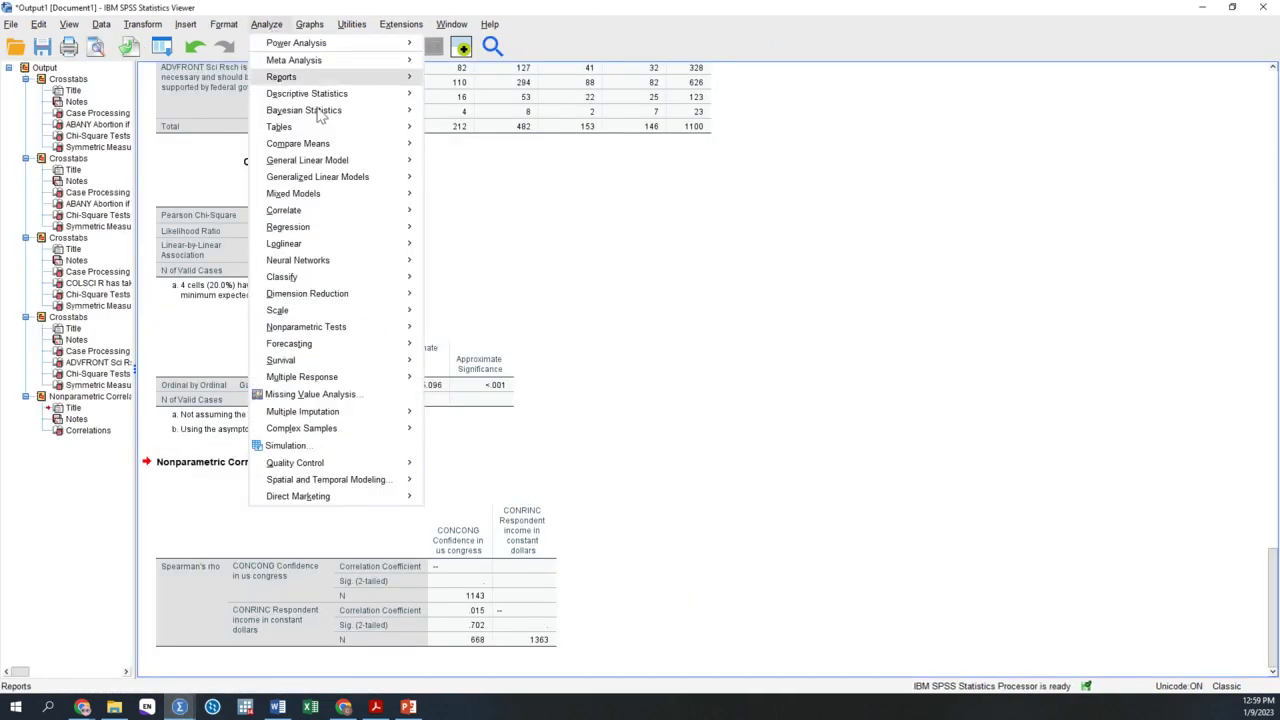
Switch Bivariate Correlations to Pearson only, keep just CONRINC, then return to the syntax file
mouse_move(342, 216)
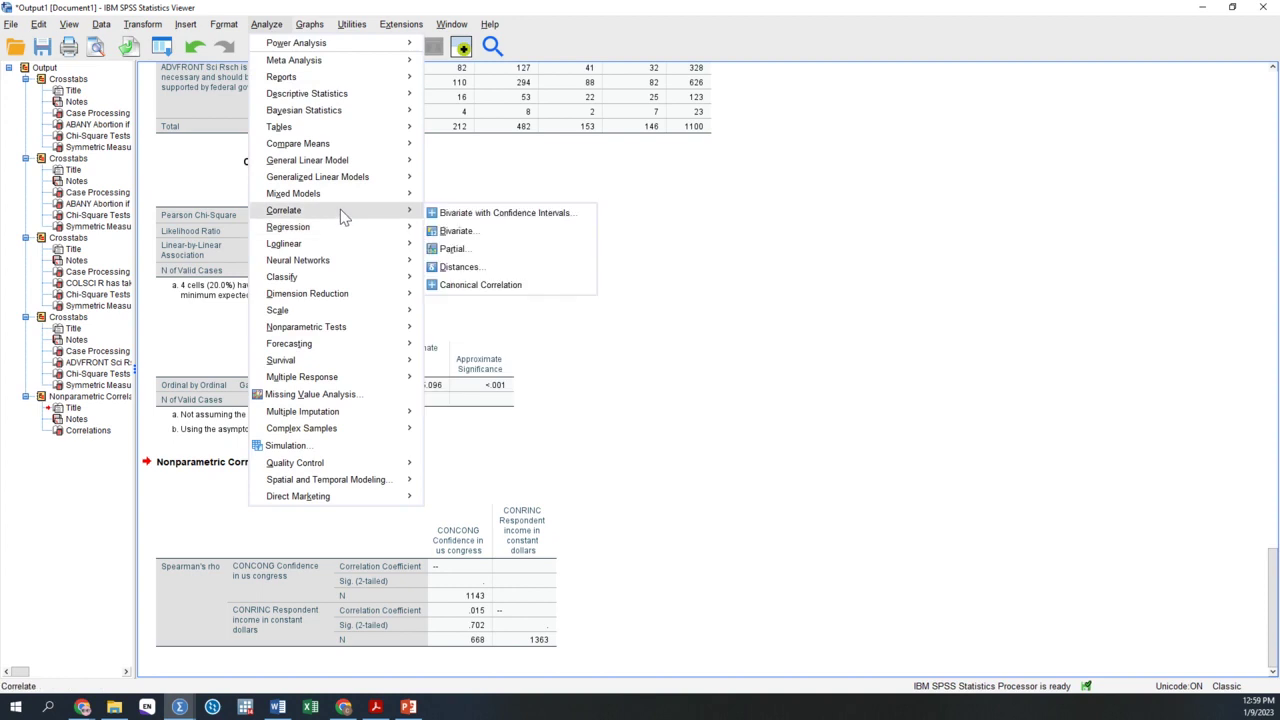
click(456, 231)
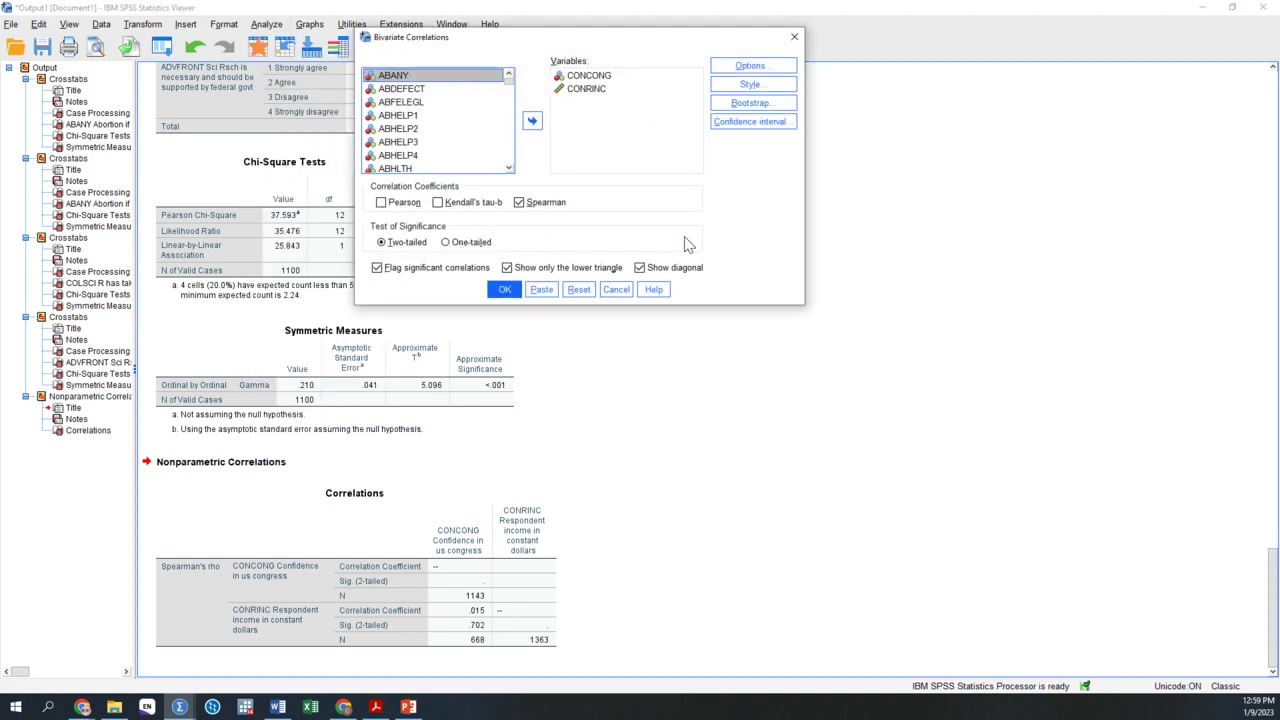
click(519, 202)
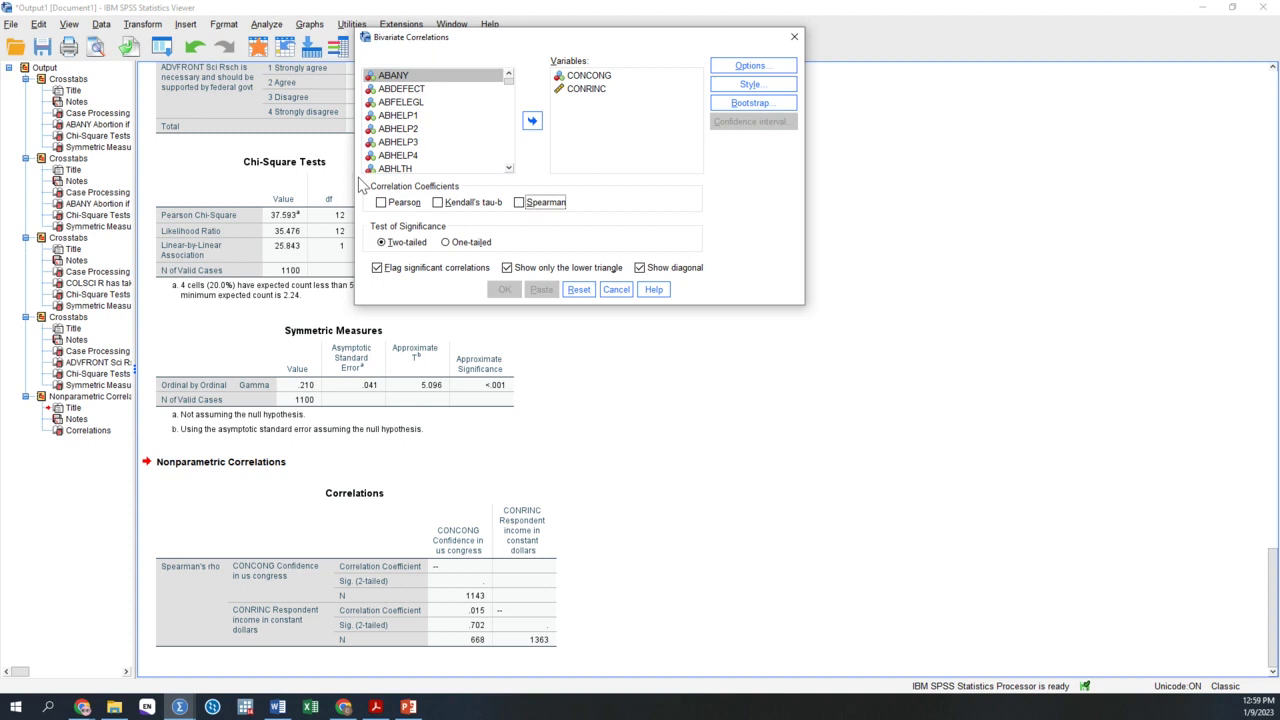
click(381, 202)
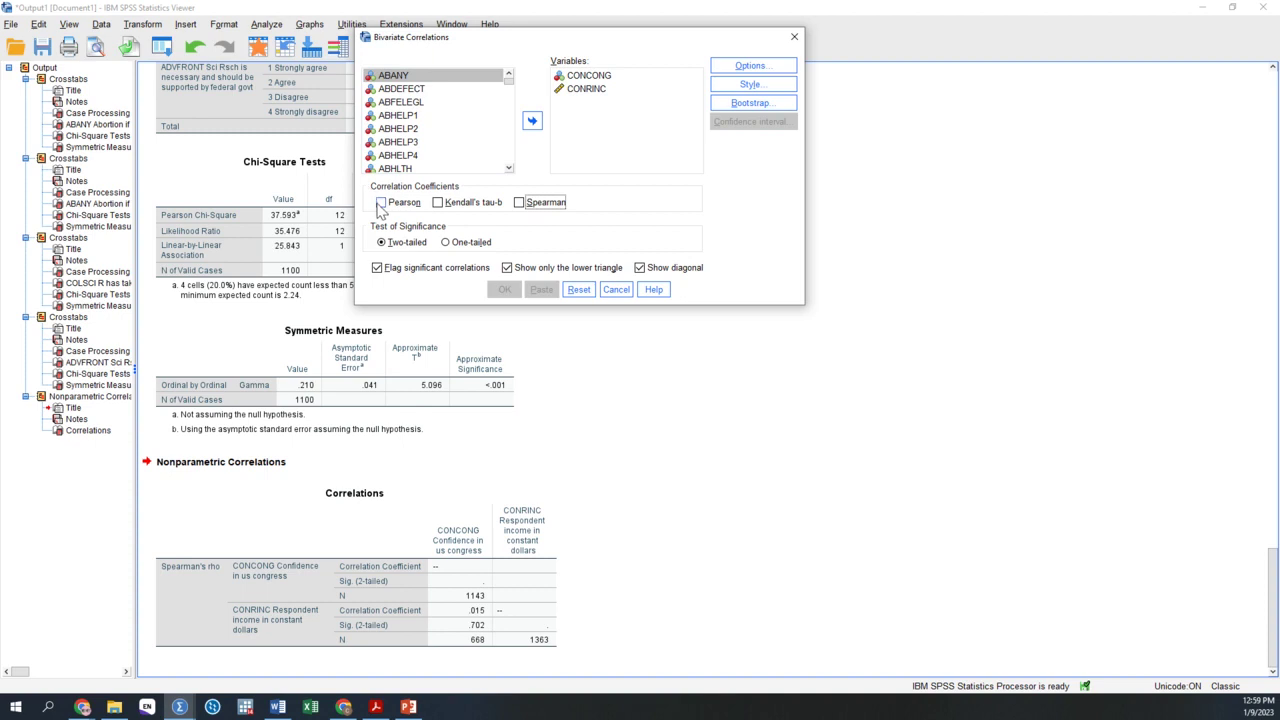
click(590, 80)
click(532, 121)
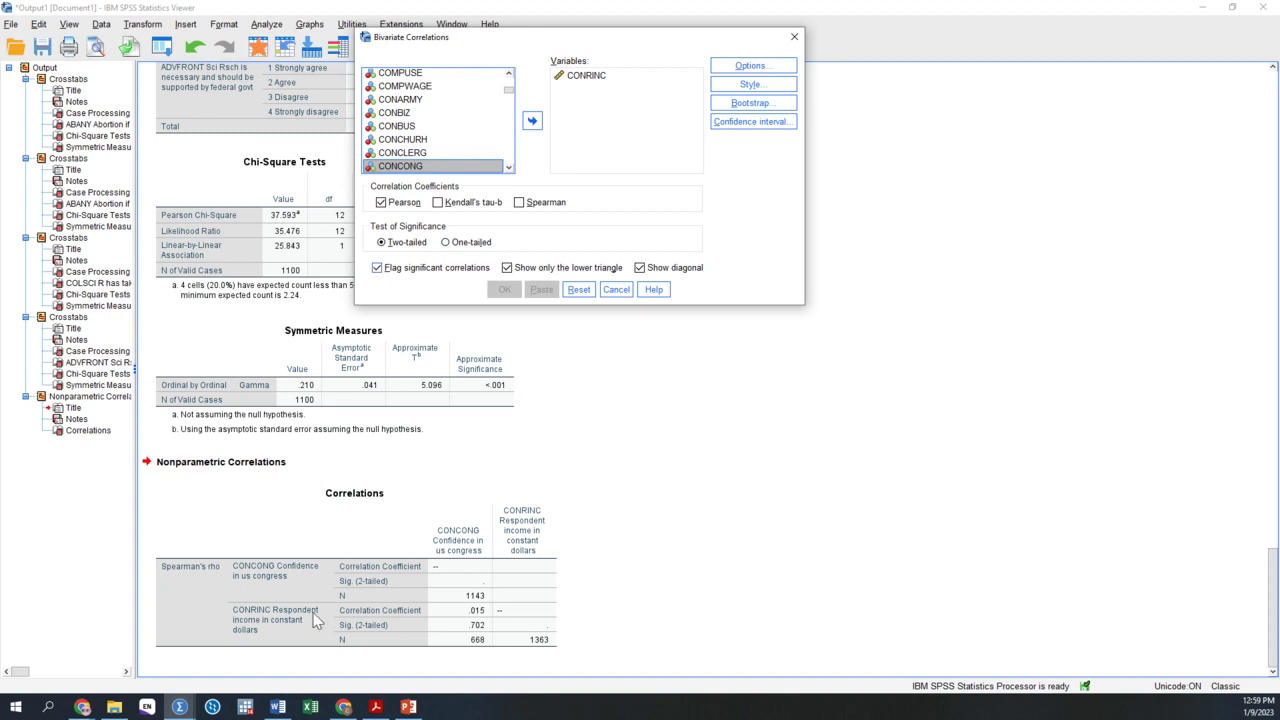
click(184, 708)
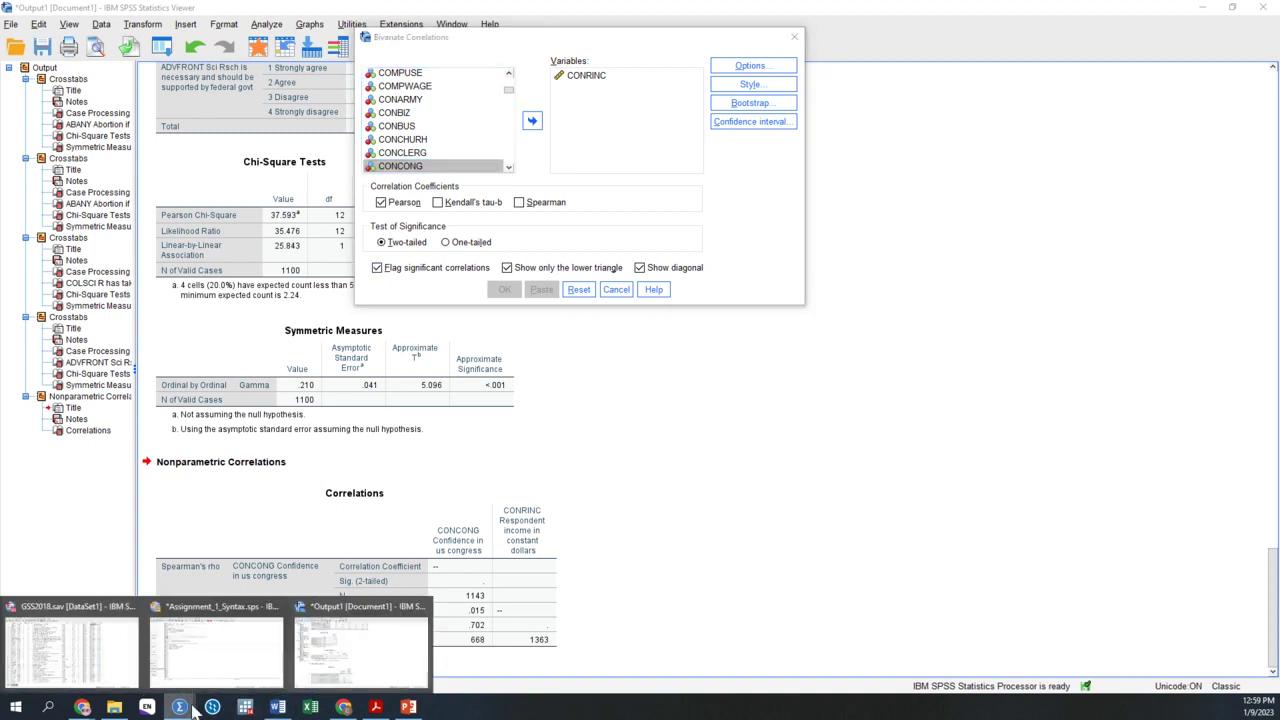
click(214, 656)
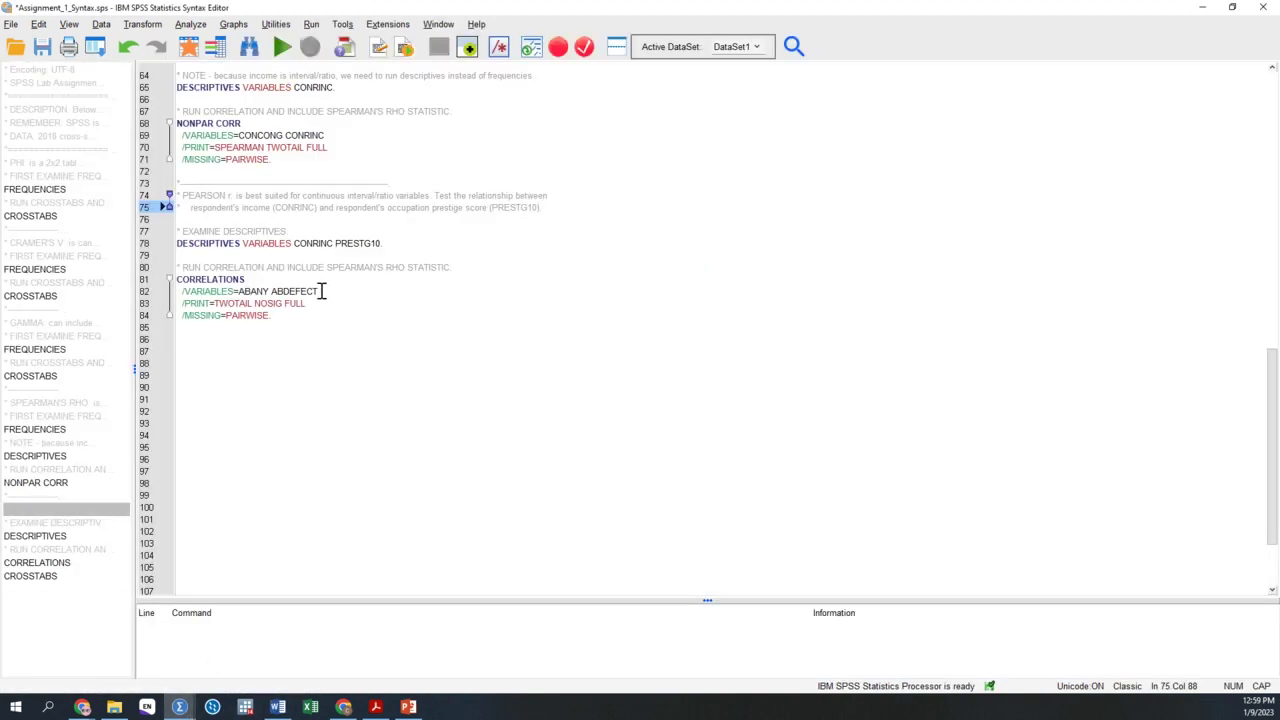
Confirm PRESTG10 on syntax line 78, then search the available variables for it
click(381, 243)
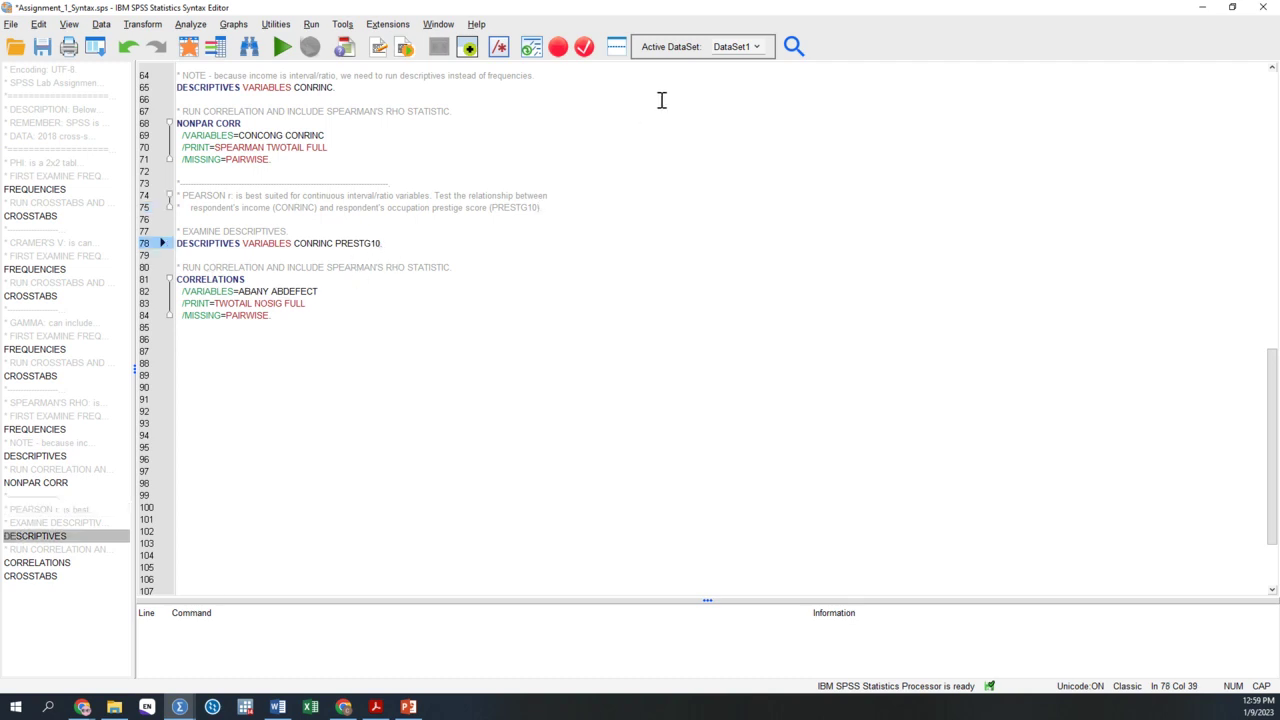
key(ctrl+shift+Left)
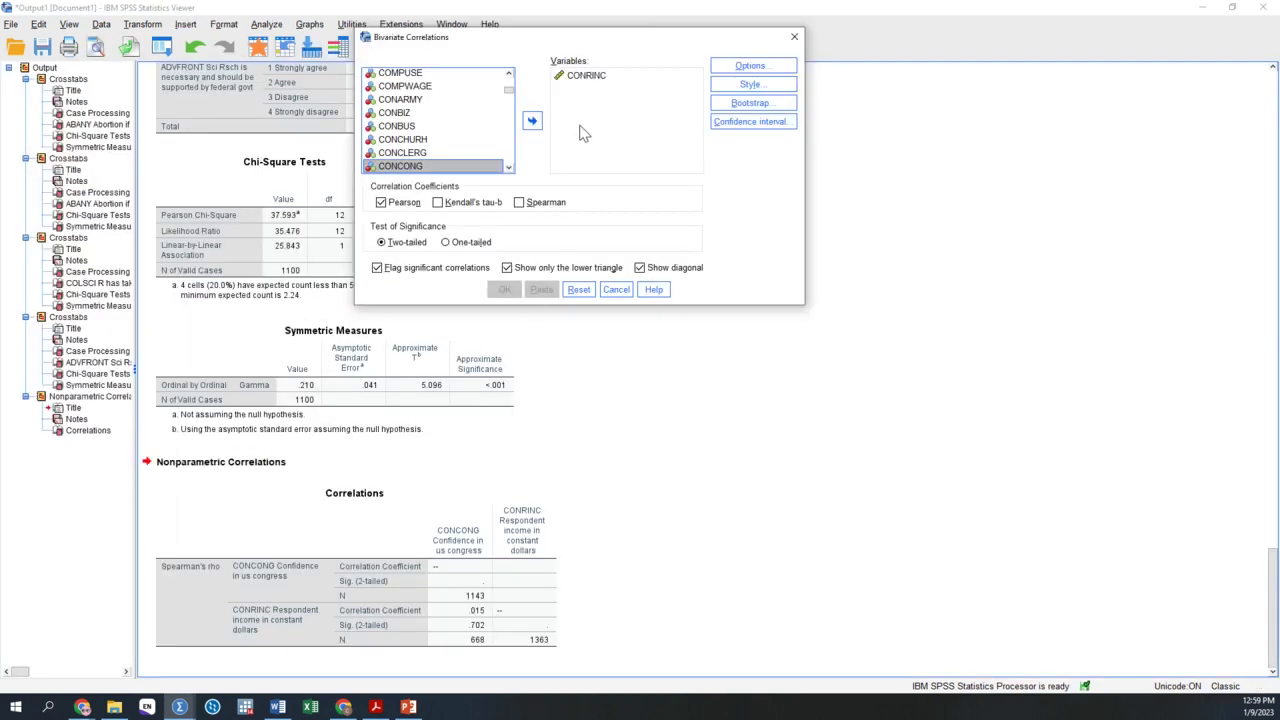
click(571, 112)
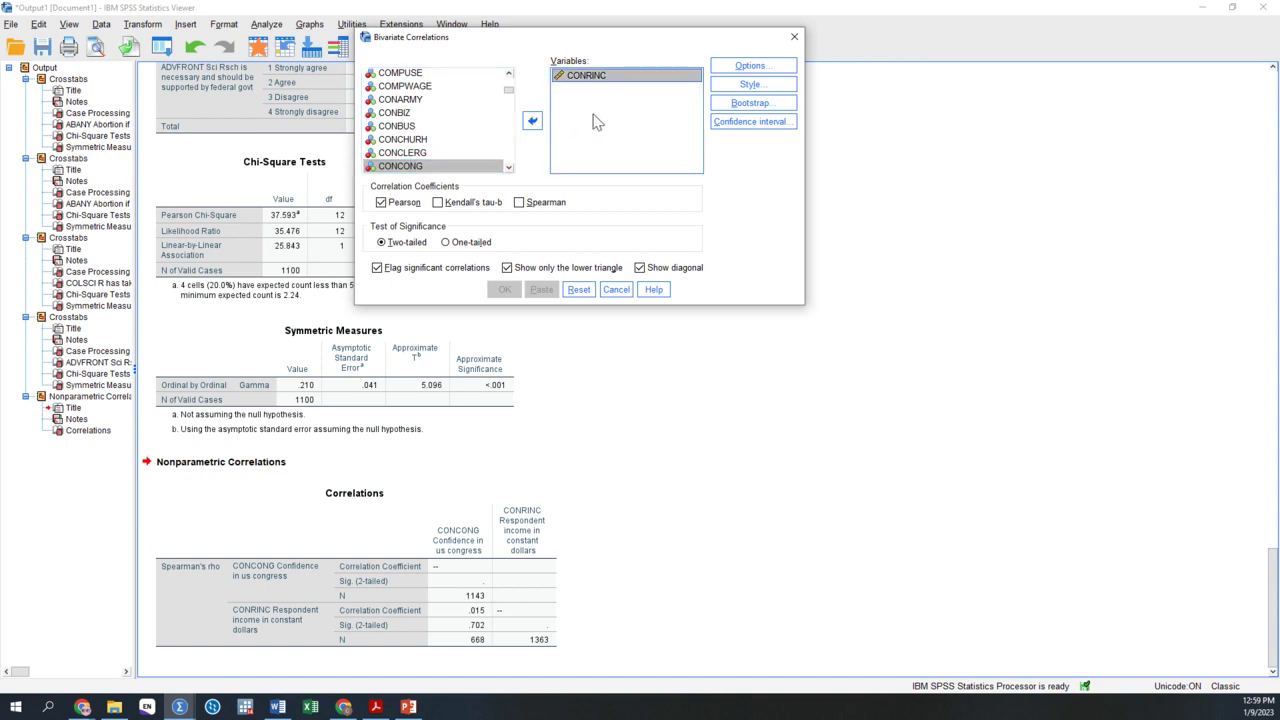
click(431, 141)
key(p)
key(r)
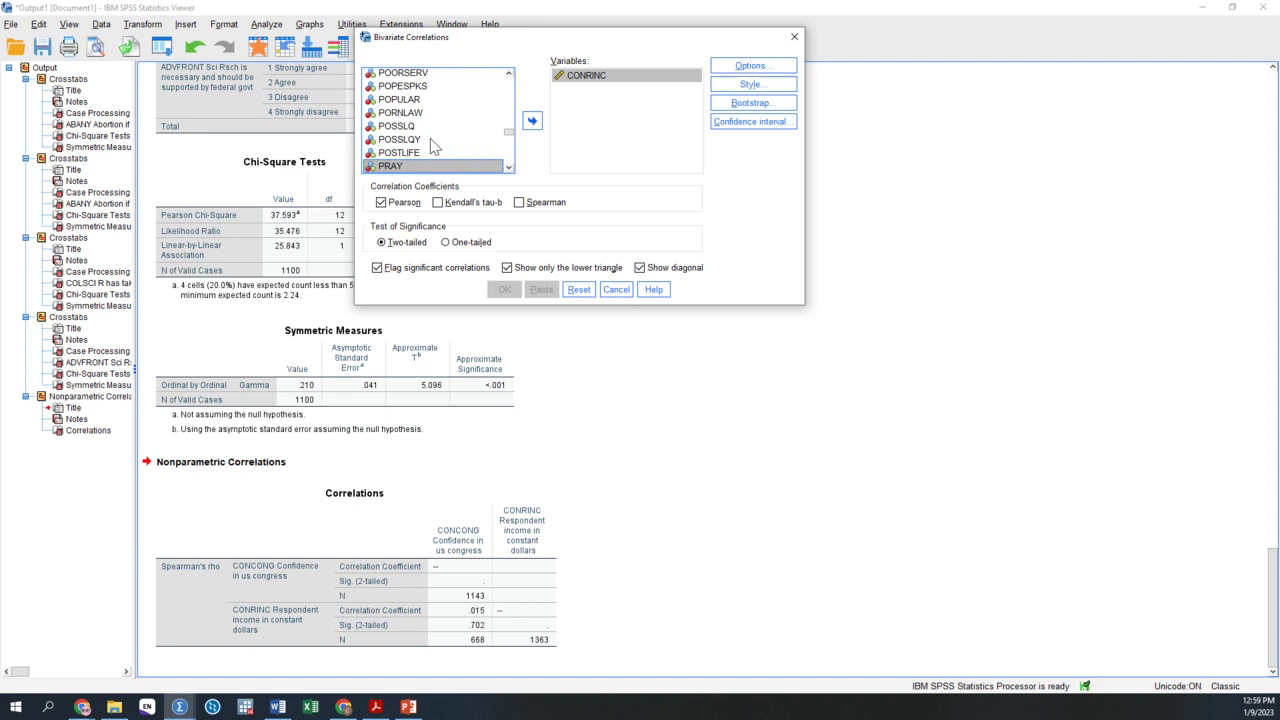
key(Down)
key(s)
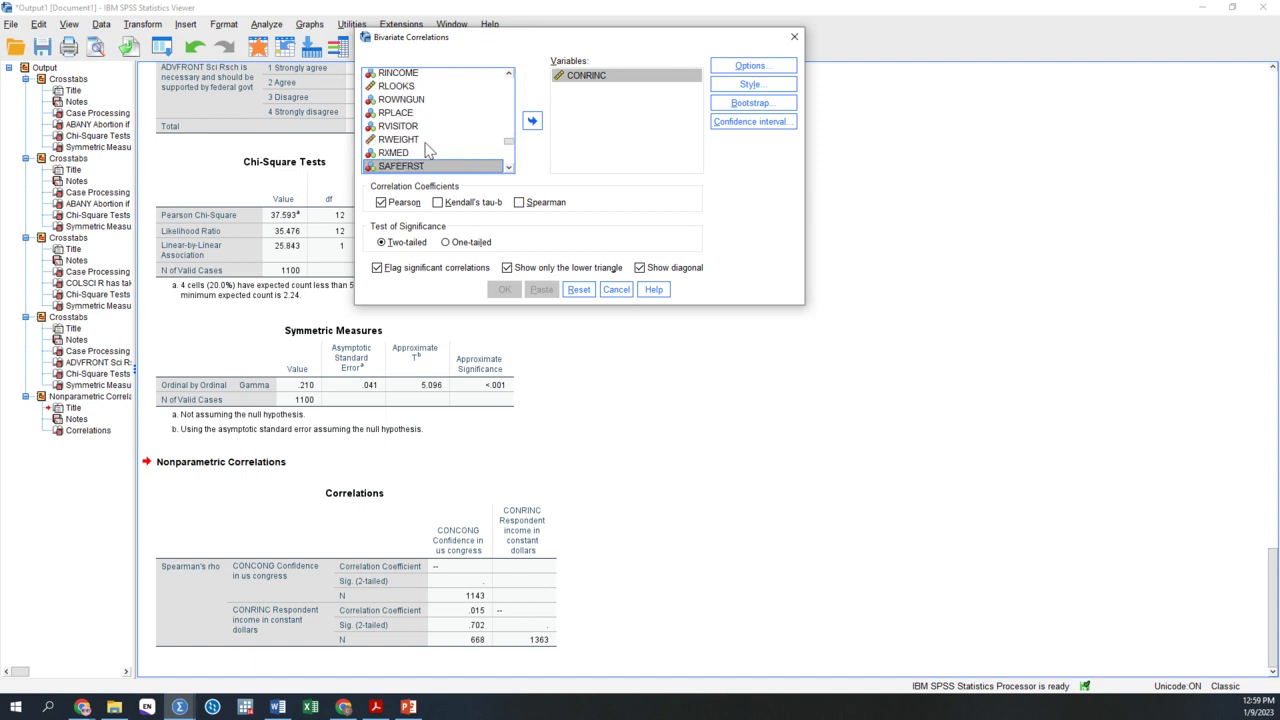
Add PRESTG10 alongside CONRINC and run the Pearson correlation
scroll(435, 147, up, 10)
key(p)
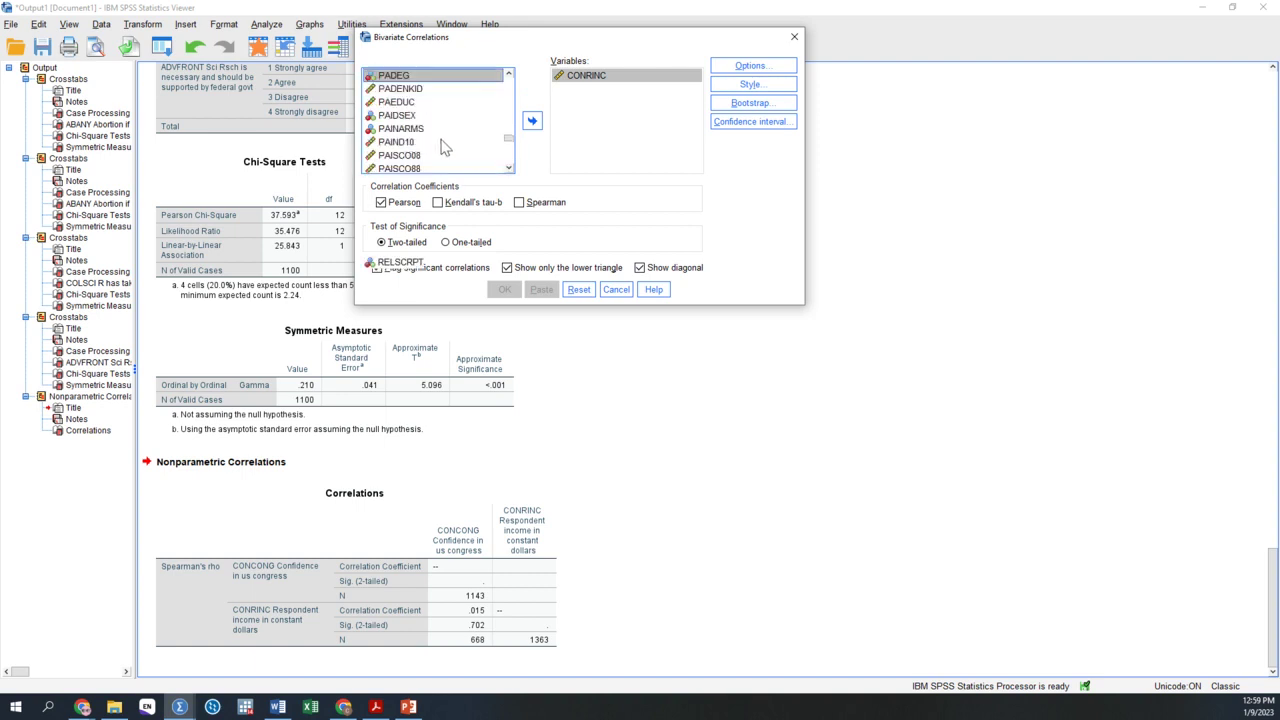
scroll(445, 147, down, 5)
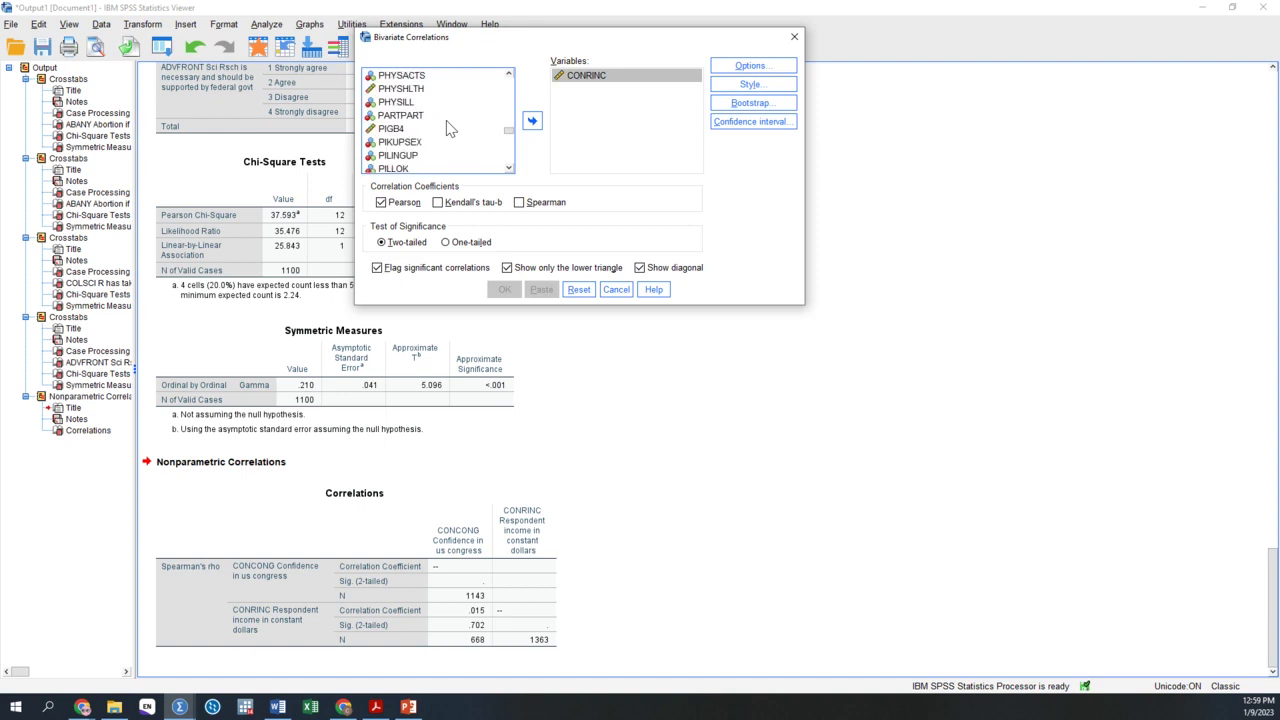
scroll(447, 128, down, 2)
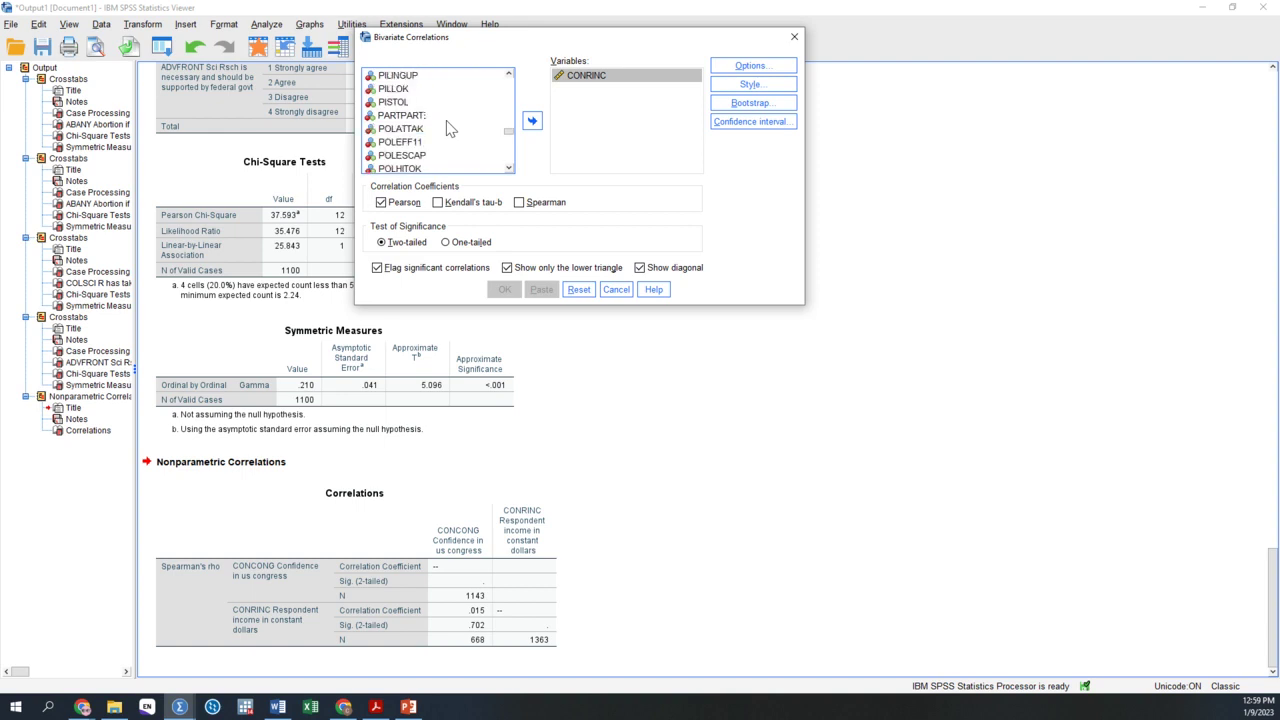
scroll(447, 128, down, 4)
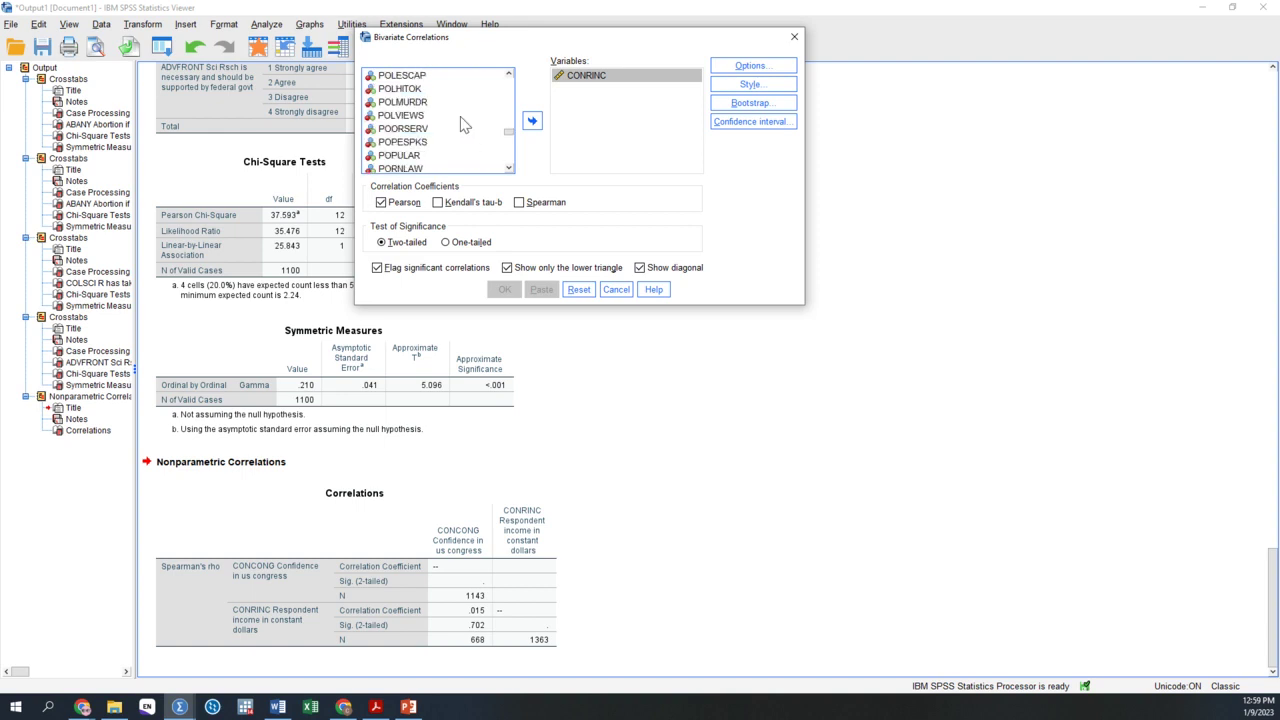
scroll(445, 122, down, 3)
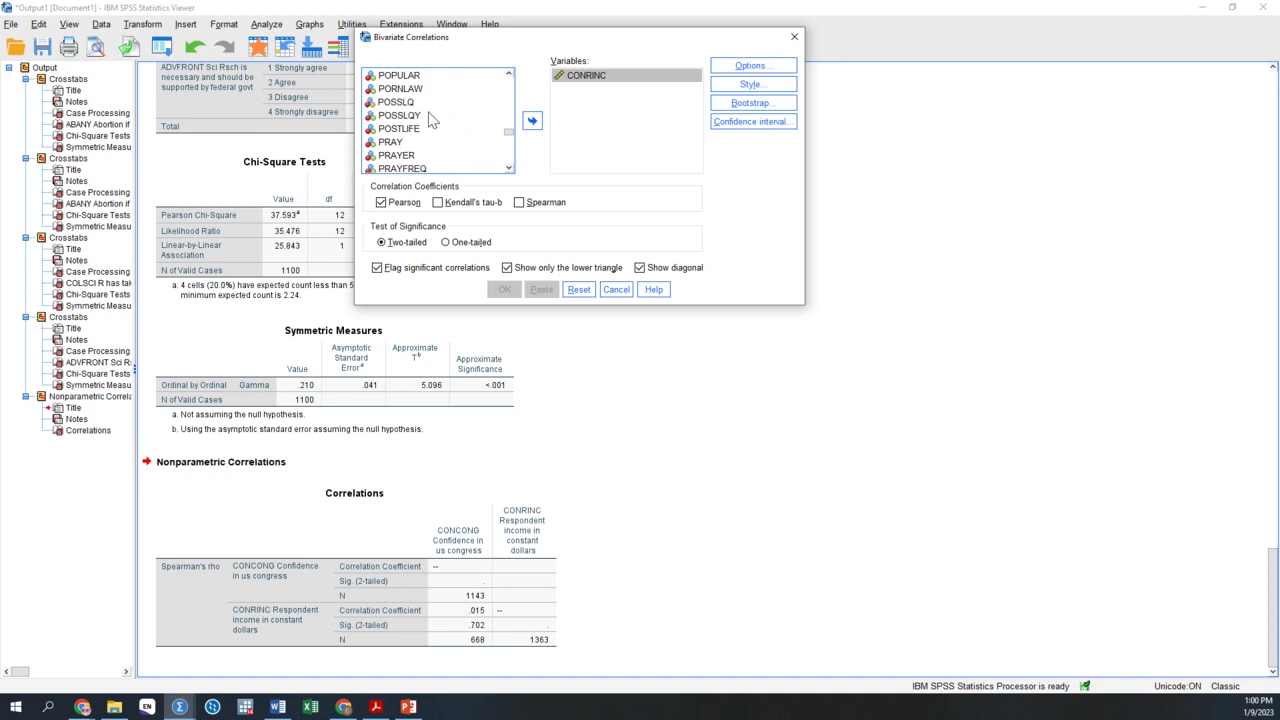
scroll(440, 125, down, 2)
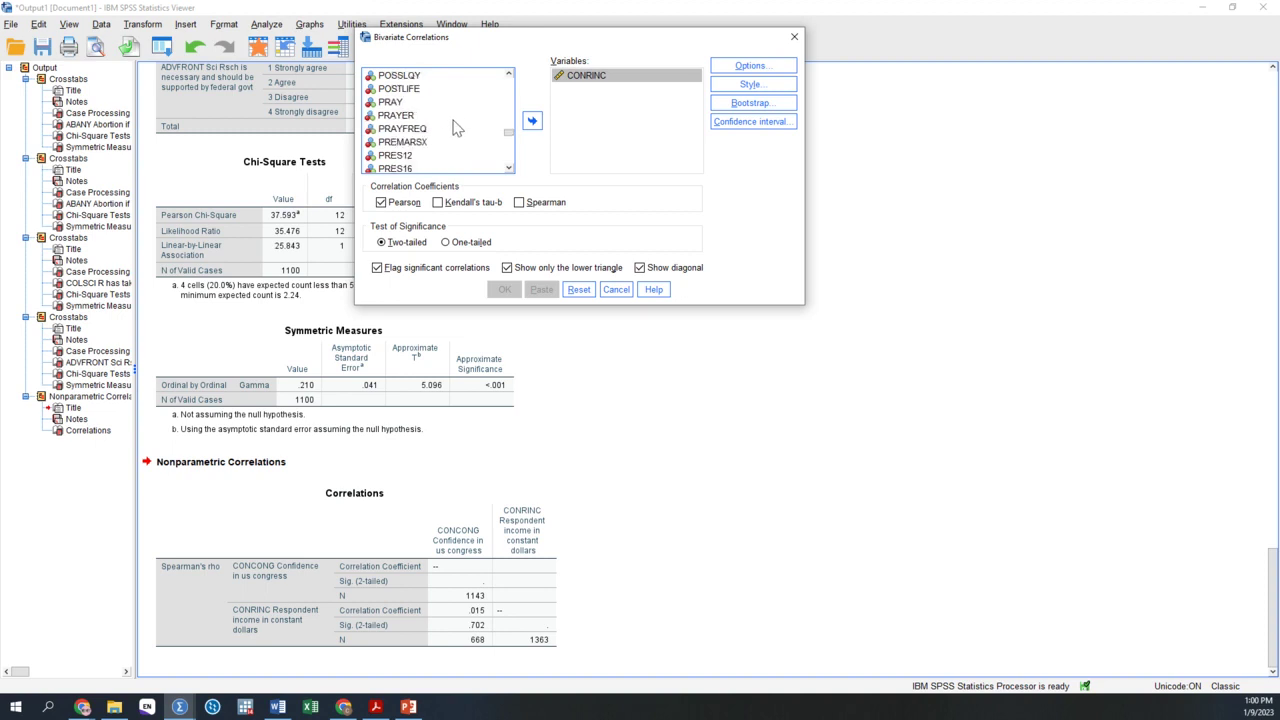
scroll(445, 125, down, 2)
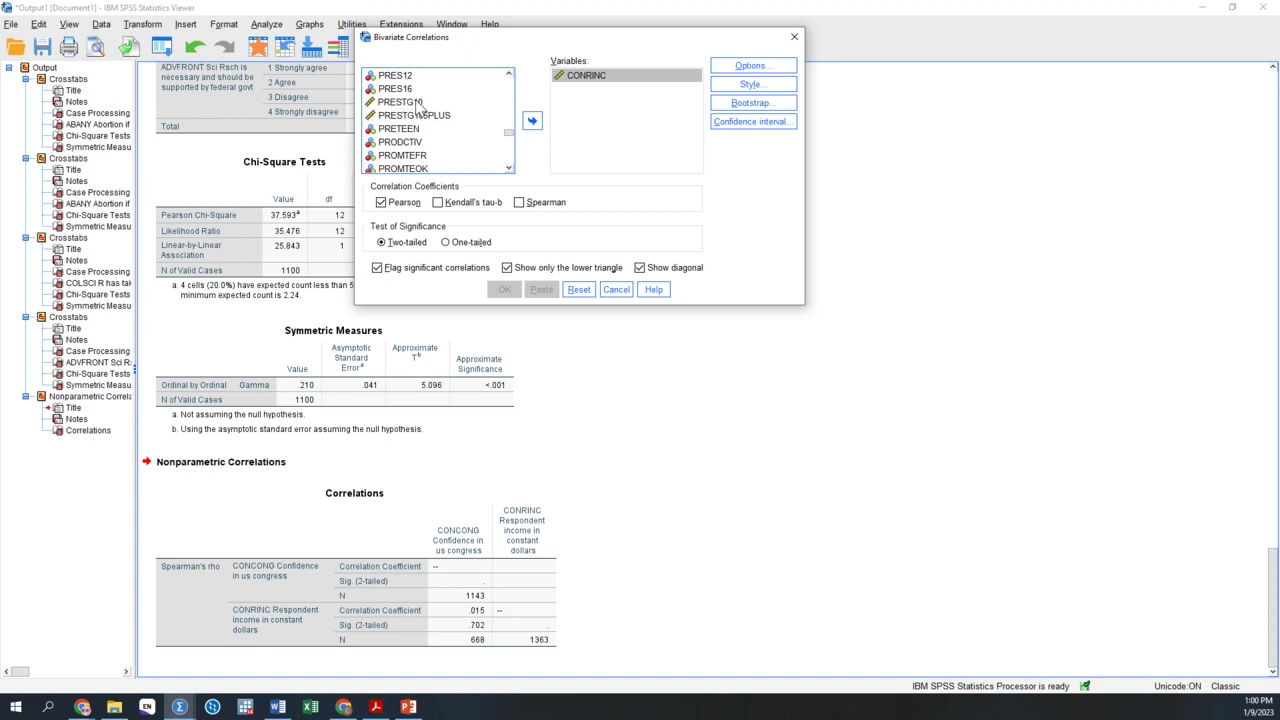
click(415, 103)
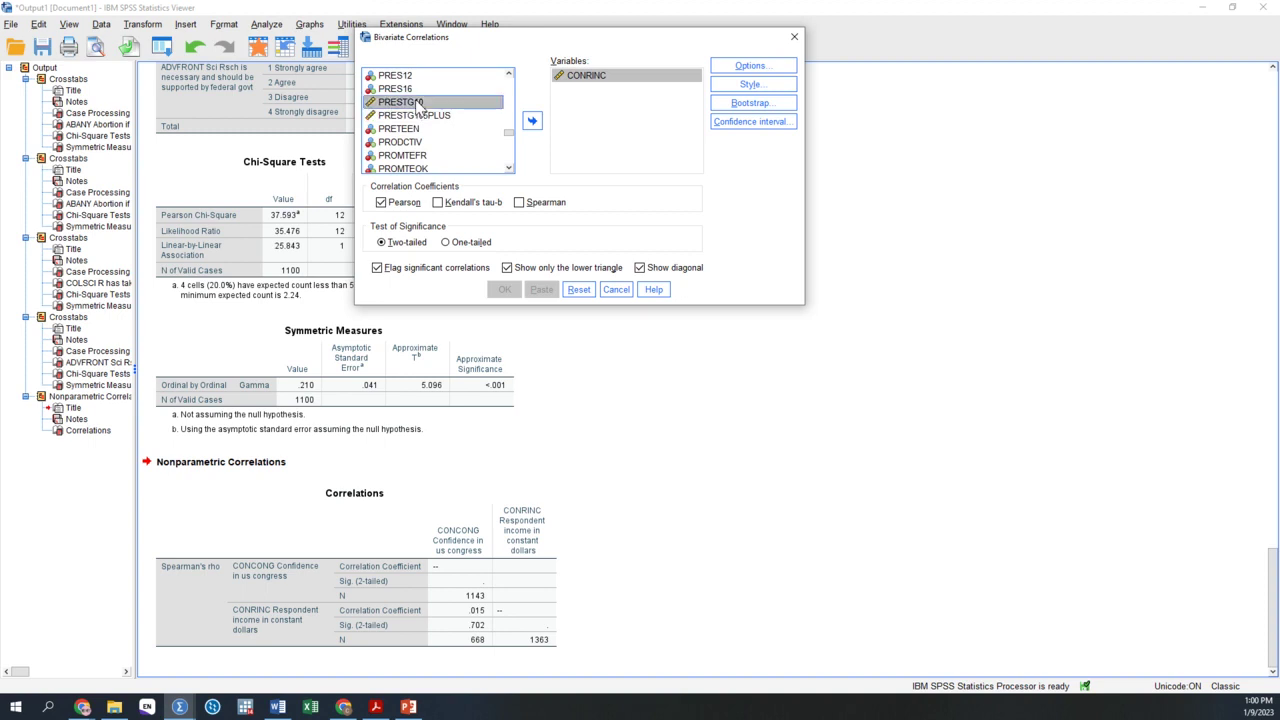
click(532, 121)
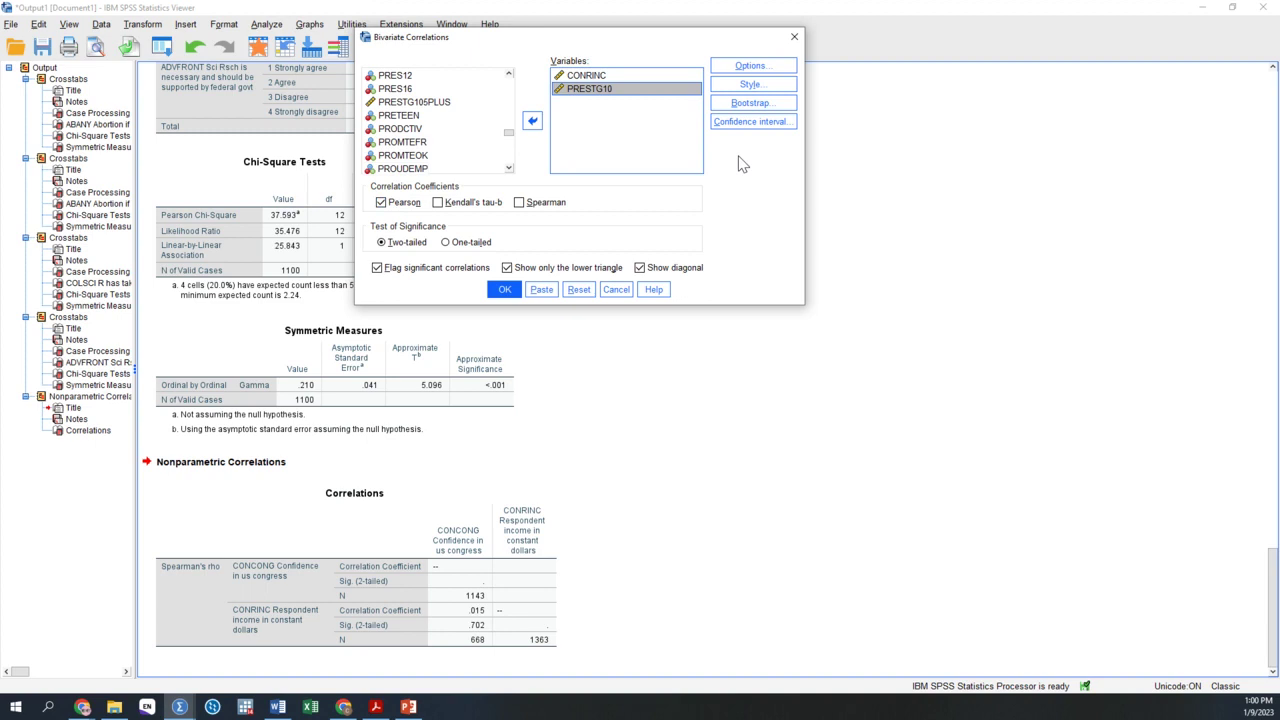
click(505, 290)
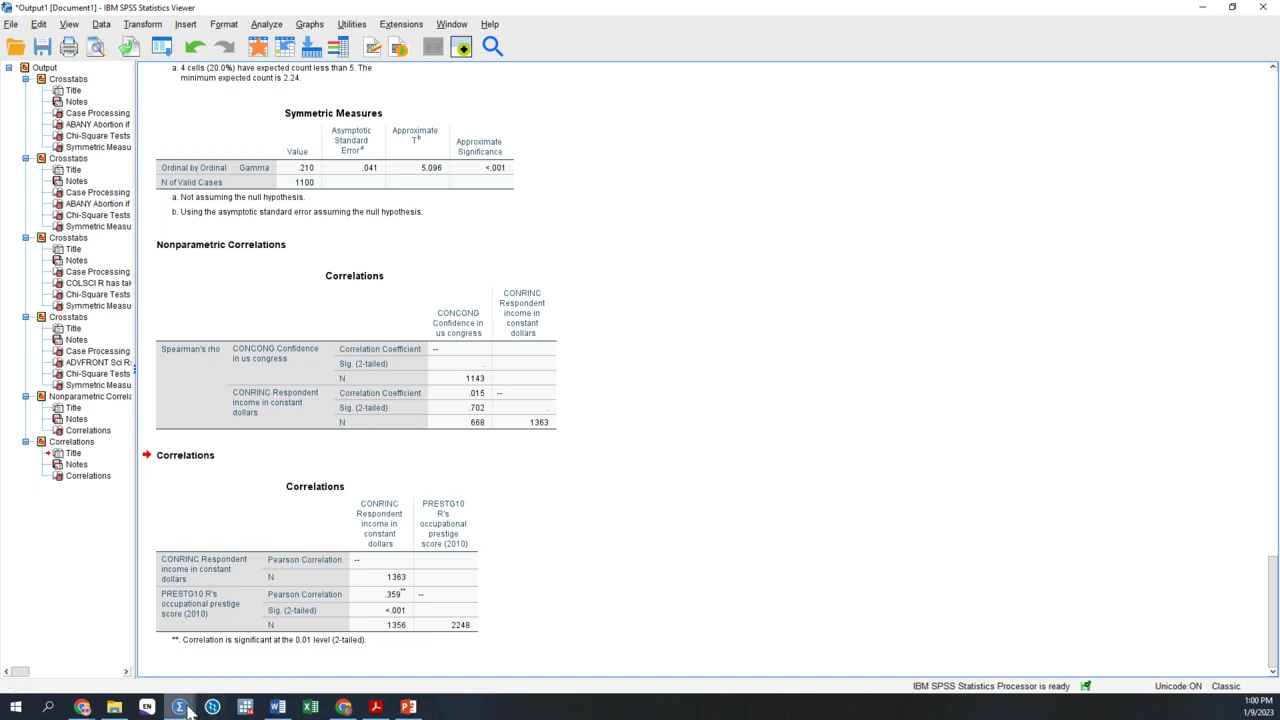
Switch from the Pearson output back to the Assignment_1_Syntax.sps editor
mouse_move(187, 698)
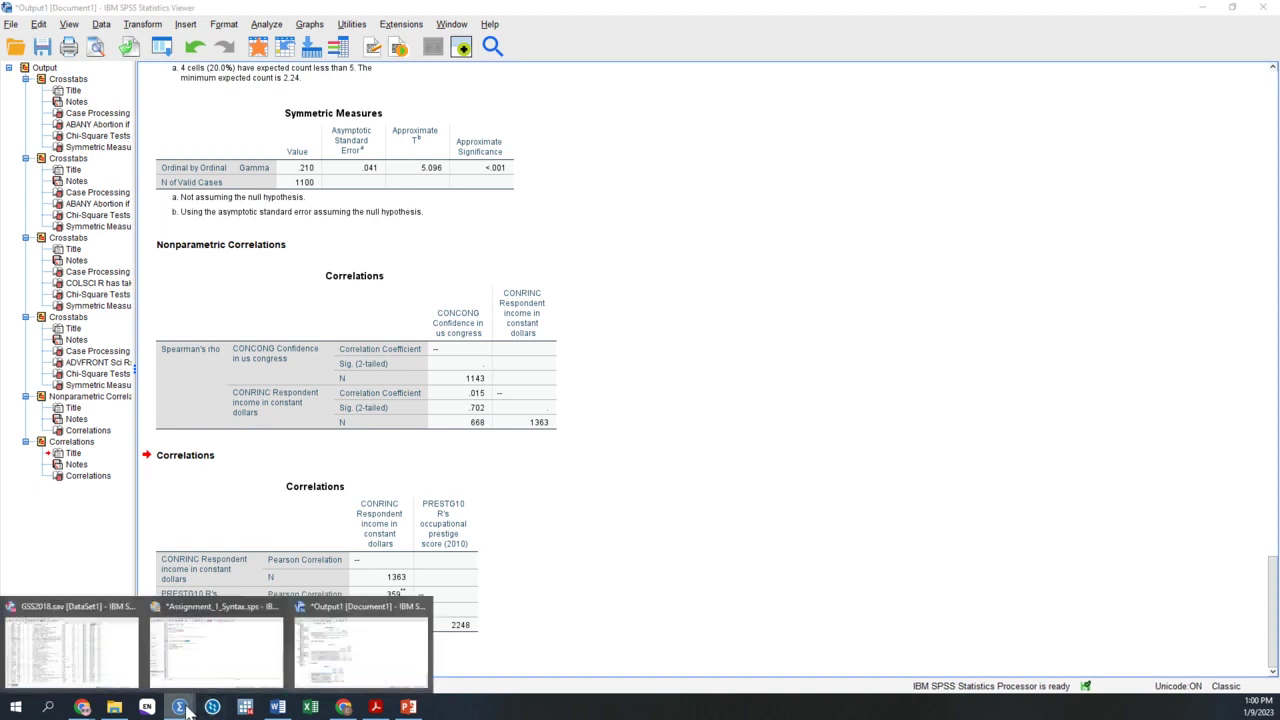
click(246, 645)
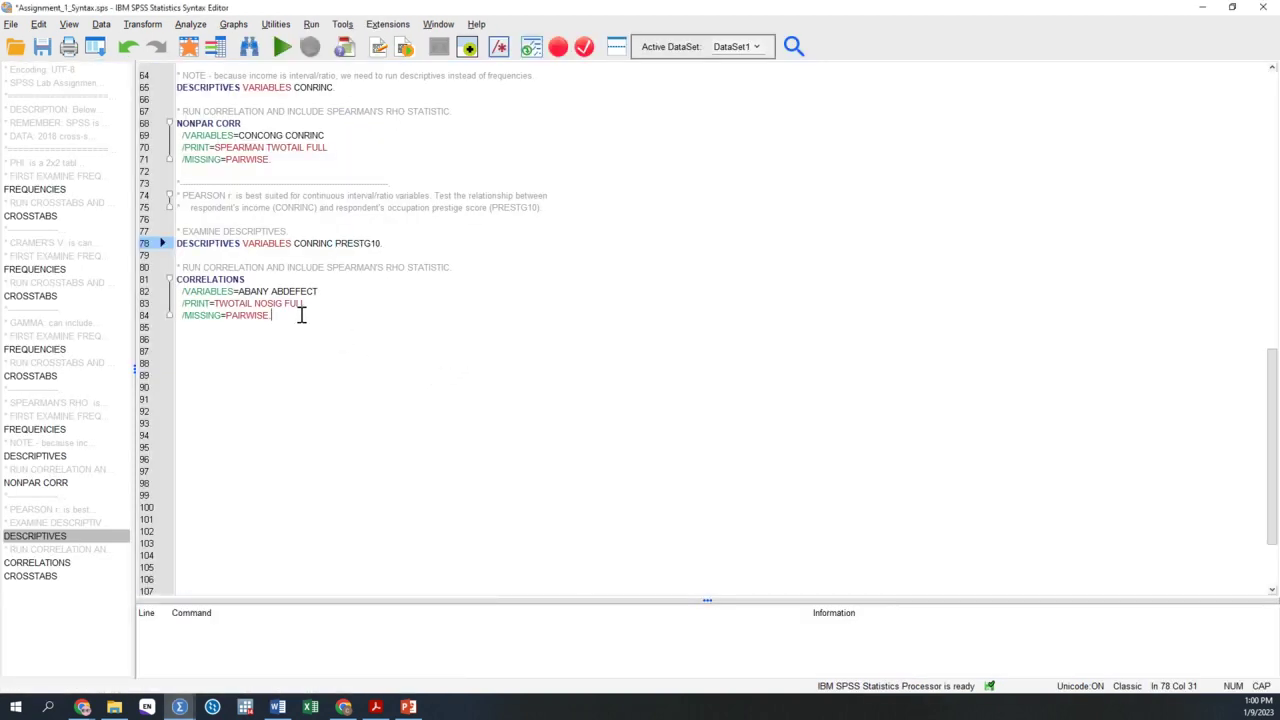